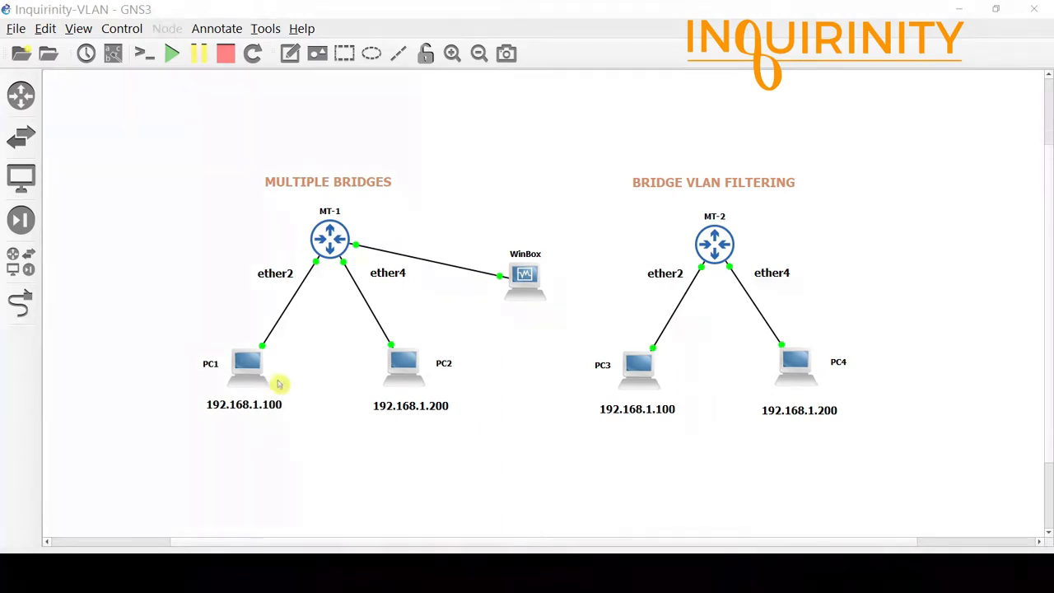
Open PC1's console and run show ip to display its IP settings.
click(332, 452)
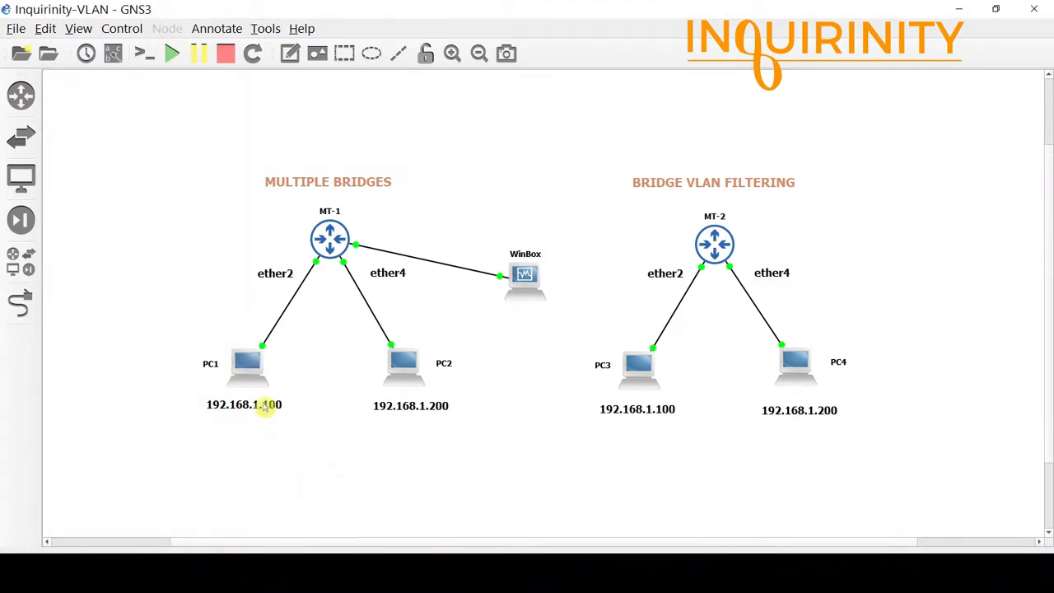
right_click(247, 368)
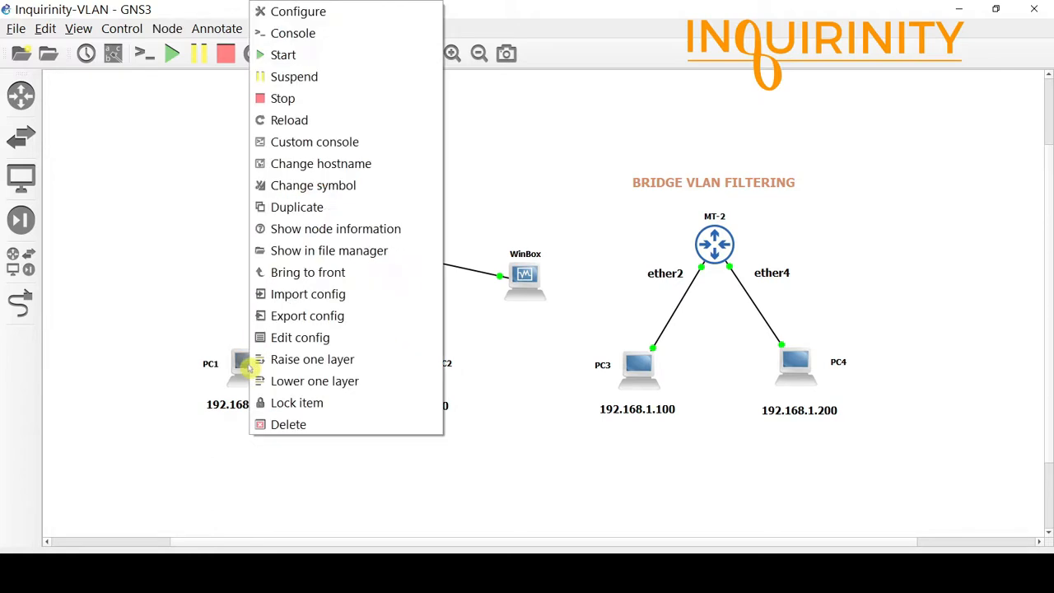
click(312, 37)
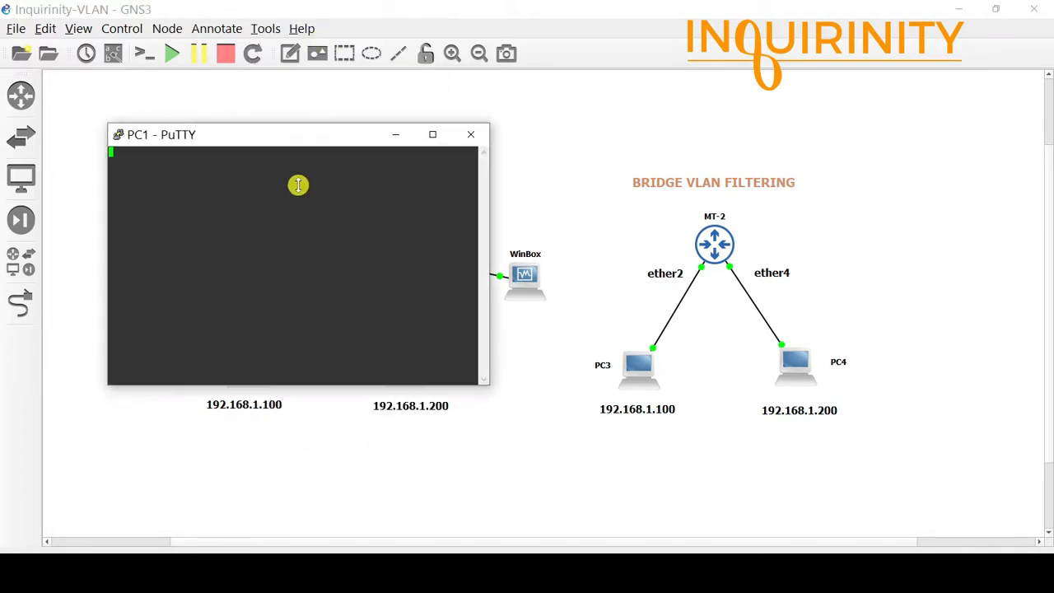
key(Return)
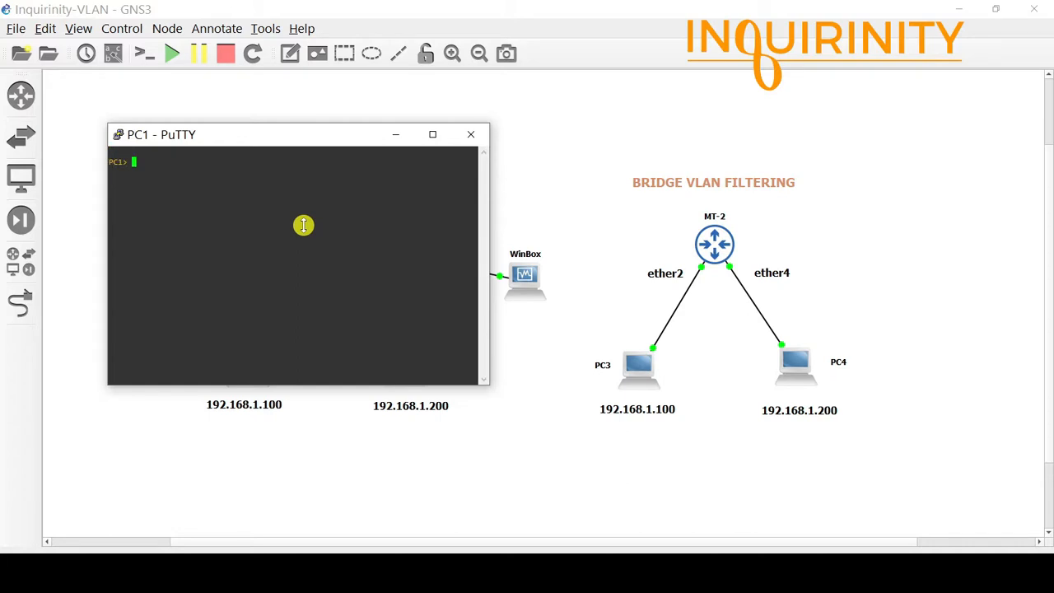
text(show ip)
key(Return)
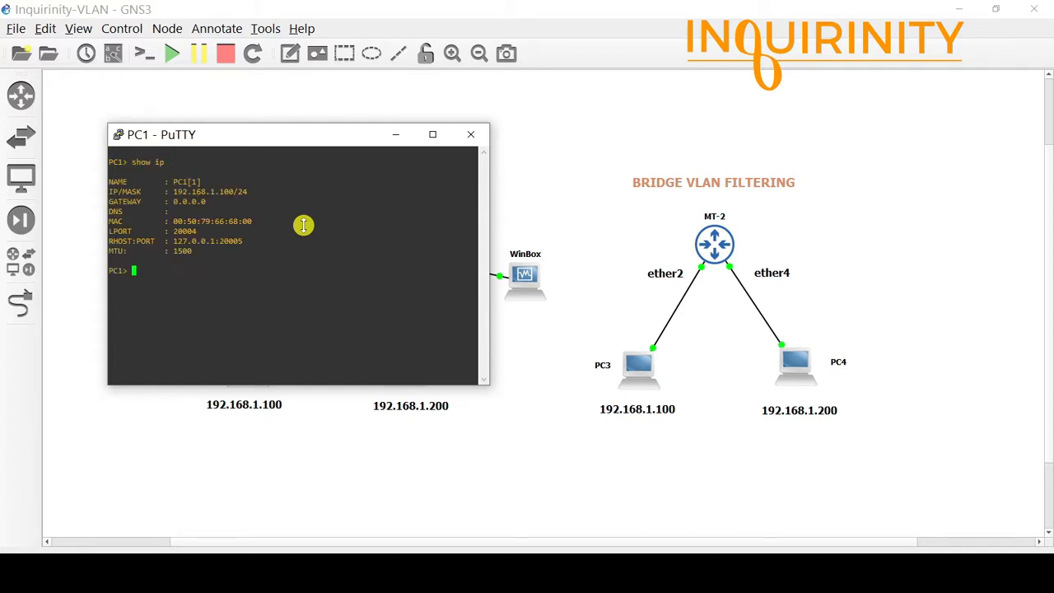
Move the PC1 console aside to reveal the MULTIPLE BRIDGES topology, then close it.
drag(303, 133, 333, 213)
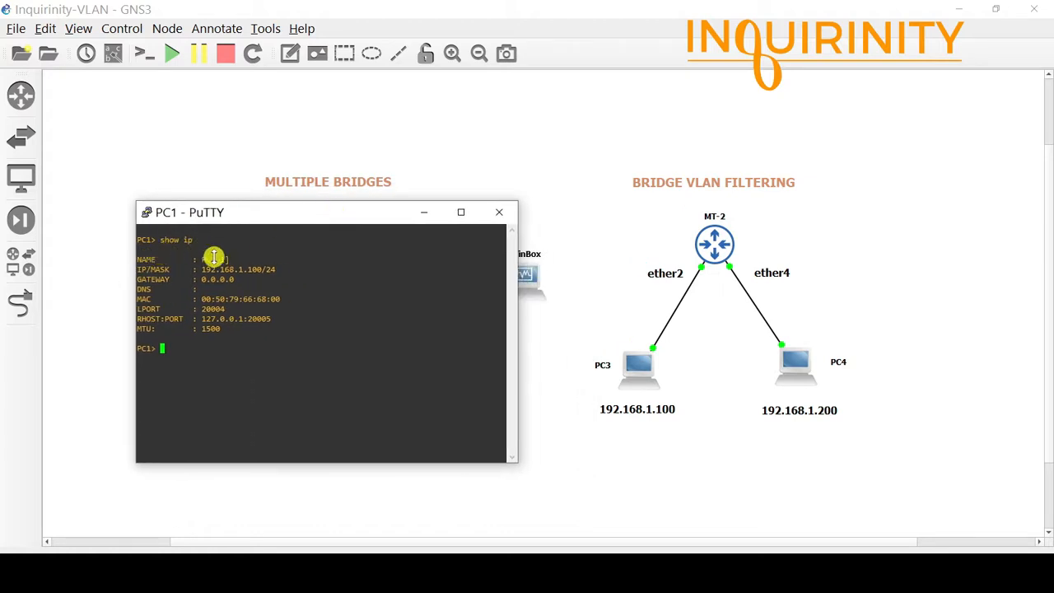
drag(275, 213, 300, 241)
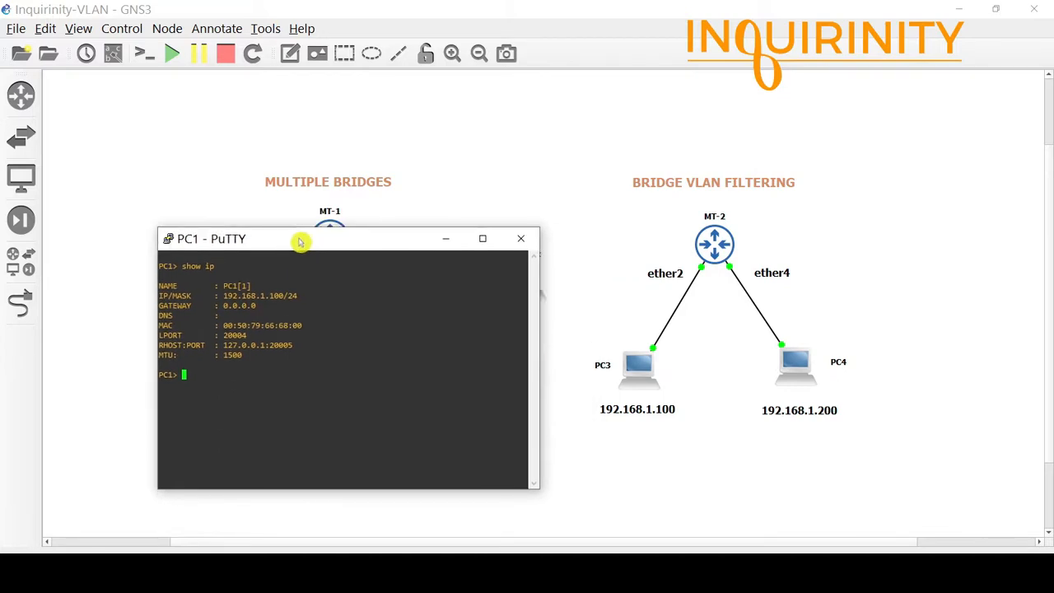
drag(300, 241, 527, 229)
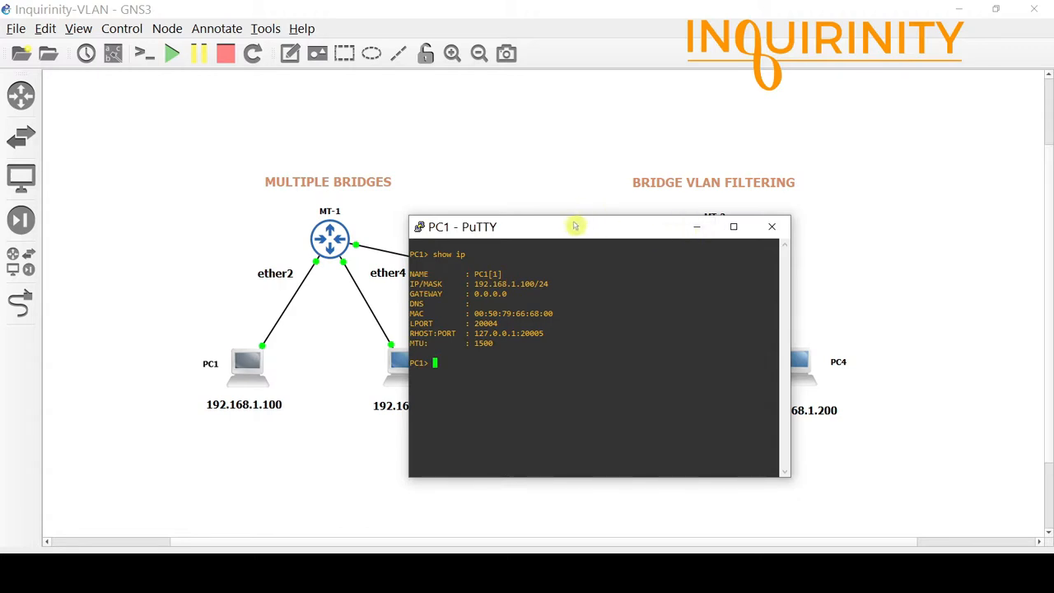
drag(571, 233, 376, 268)
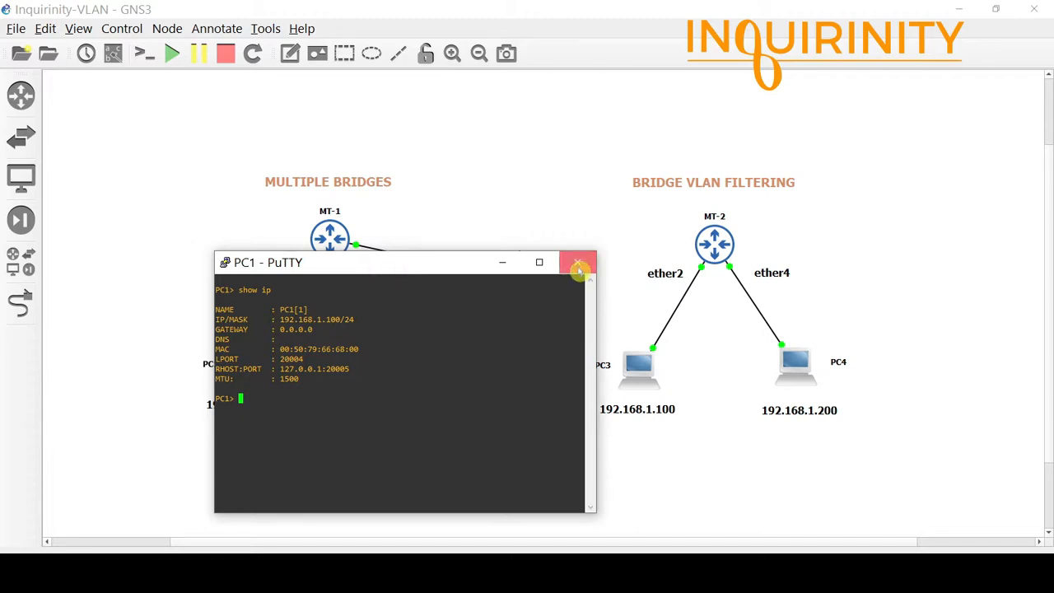
click(578, 263)
click(539, 351)
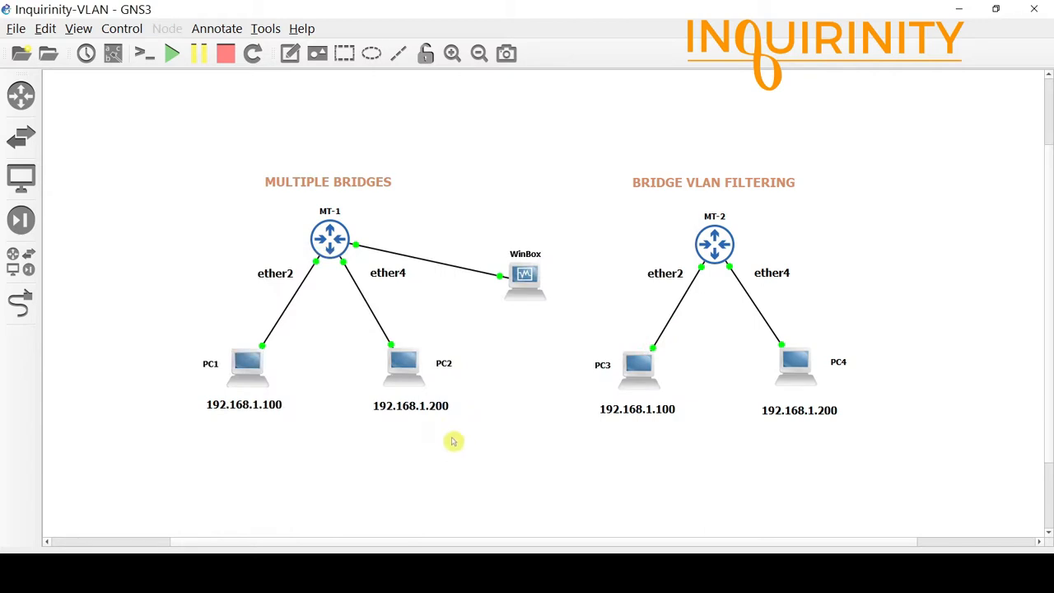
Open PC2's console and run show ip, confirming 192.168.1.200/24.
right_click(402, 363)
click(455, 39)
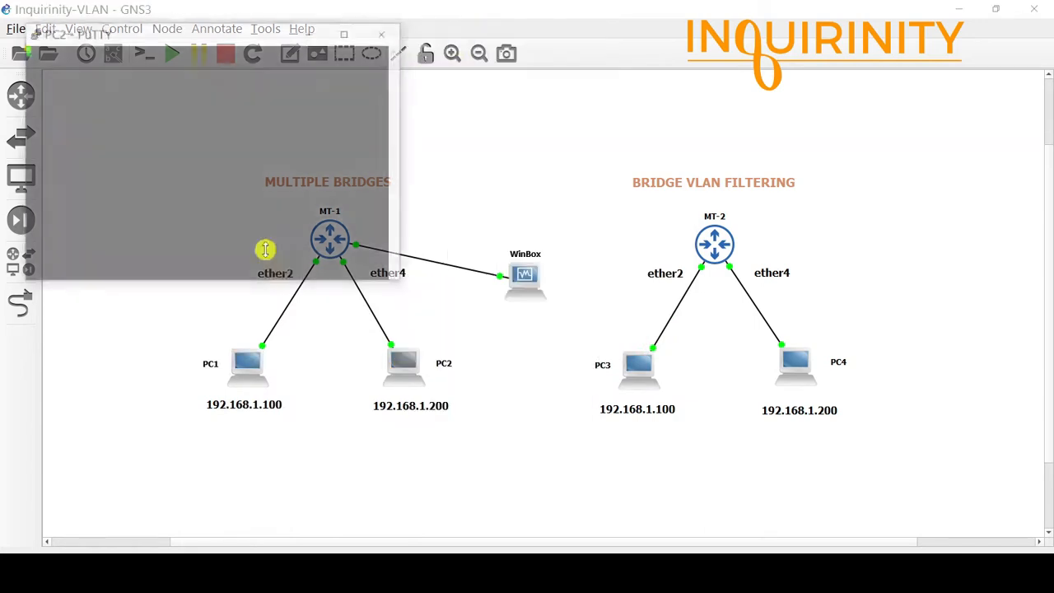
drag(268, 40, 472, 237)
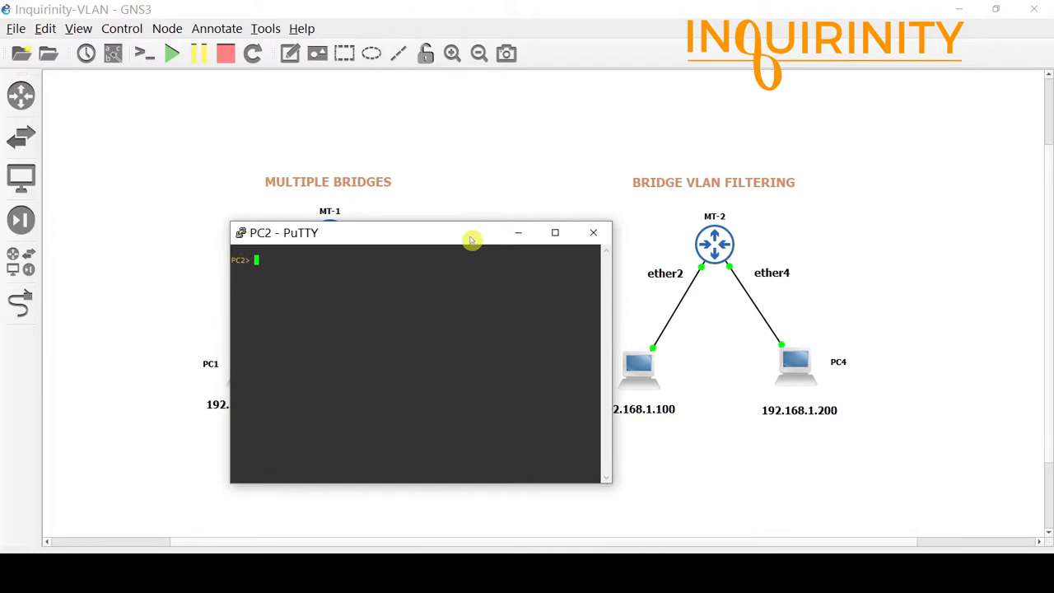
text(show ip)
key(Return)
Move the PC2 console clear of the MT-1 topology, then close it.
drag(458, 232, 740, 292)
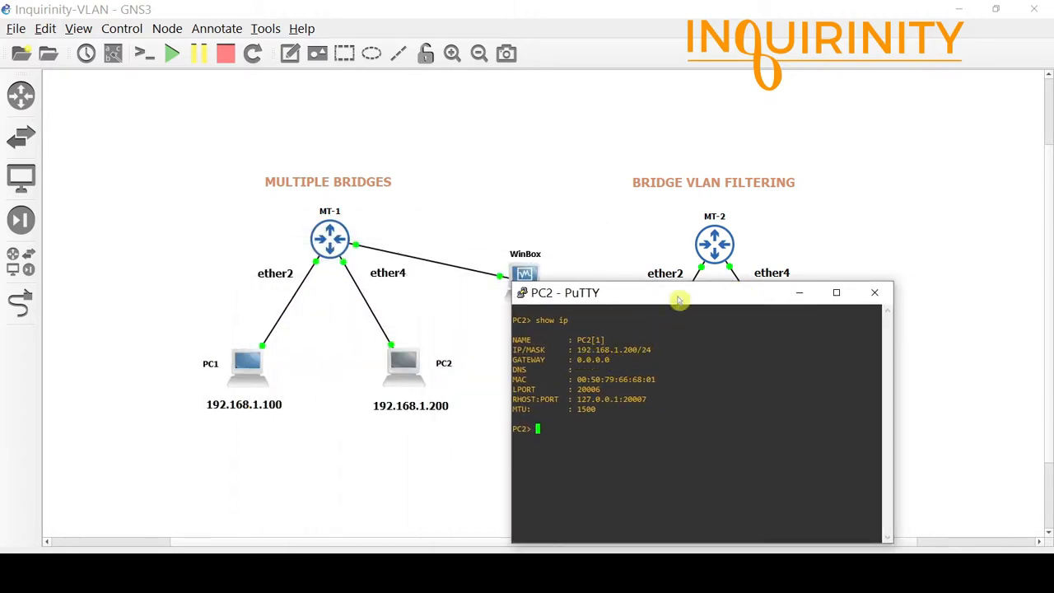
drag(675, 294, 423, 242)
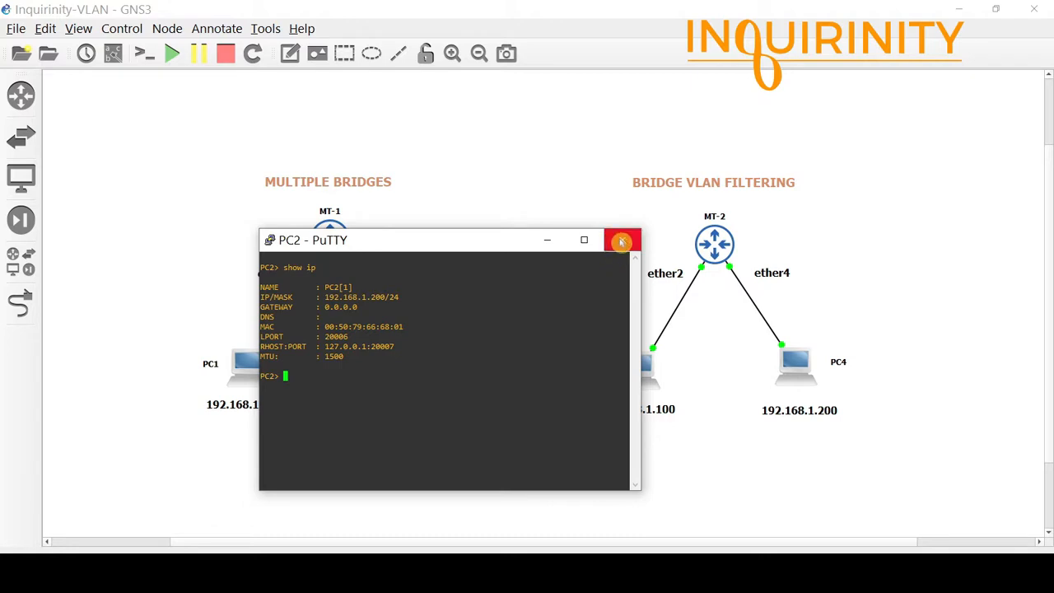
click(617, 240)
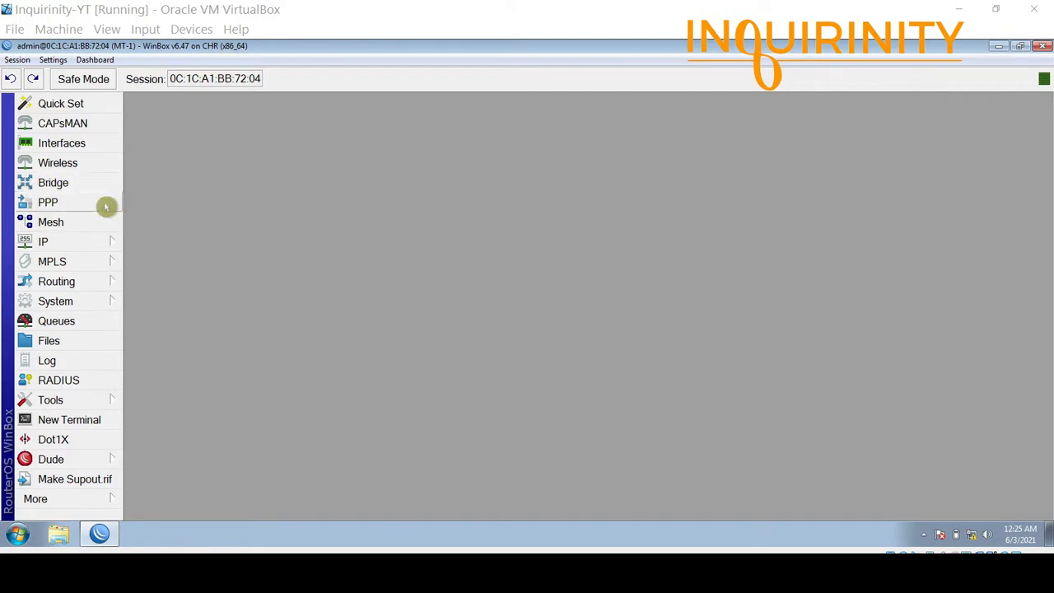
Open MT-1's Bridge window, check the empty Ports tab, and return to the Bridge list.
click(55, 183)
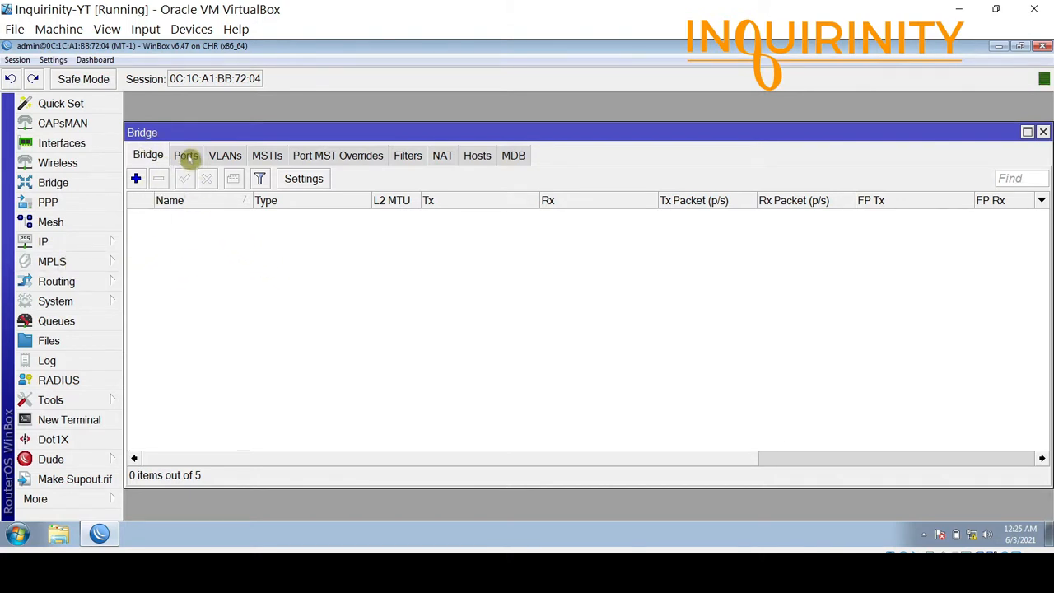
click(188, 155)
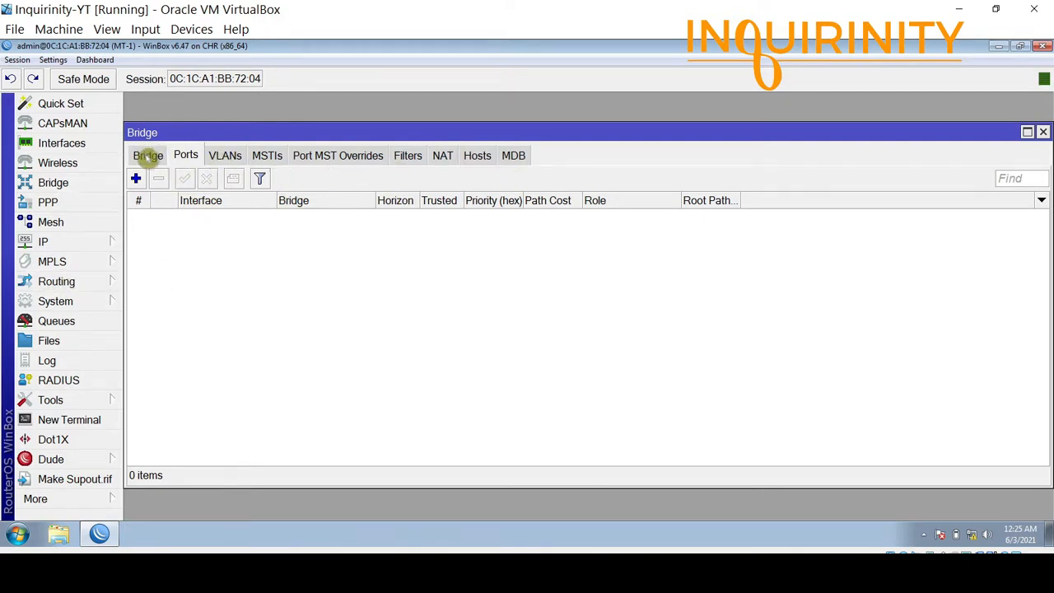
click(147, 156)
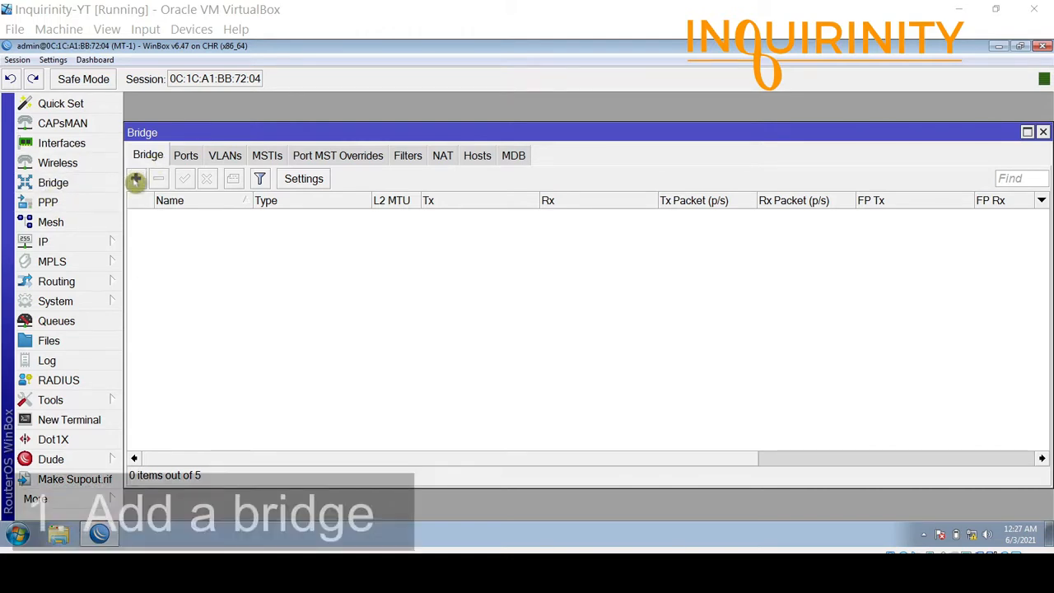
Create a new bridge, bridge1, with default settings.
click(136, 179)
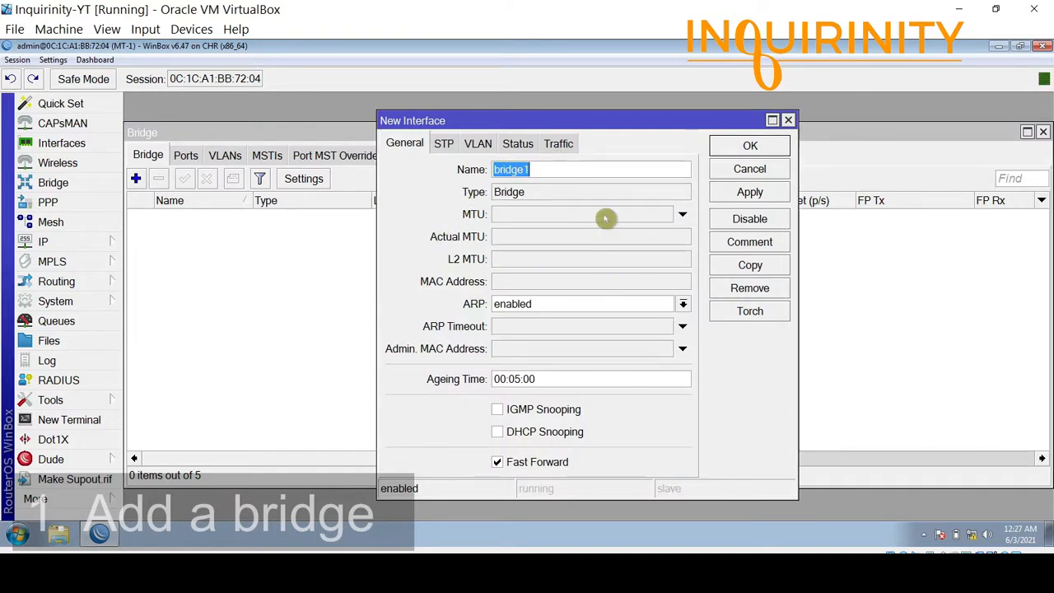
drag(628, 123, 536, 136)
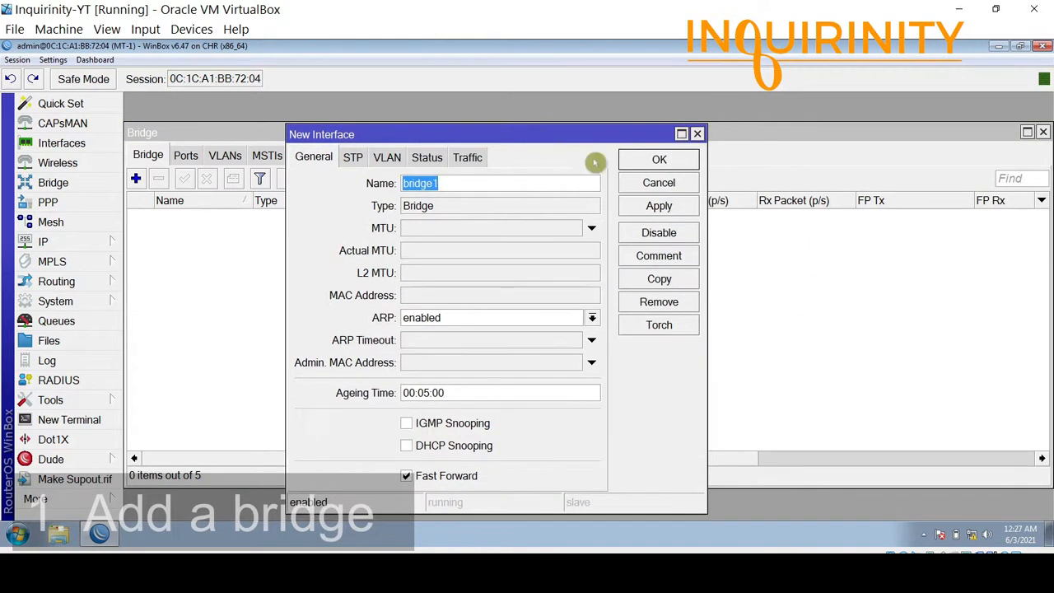
click(642, 162)
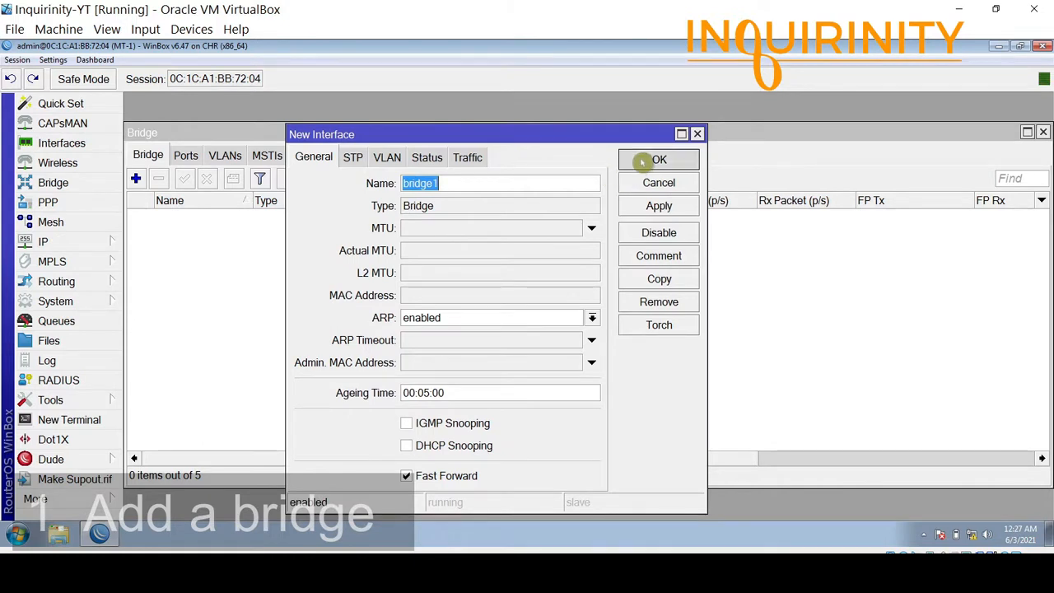
Add ether2 and ether4 as ports of bridge1.
click(186, 155)
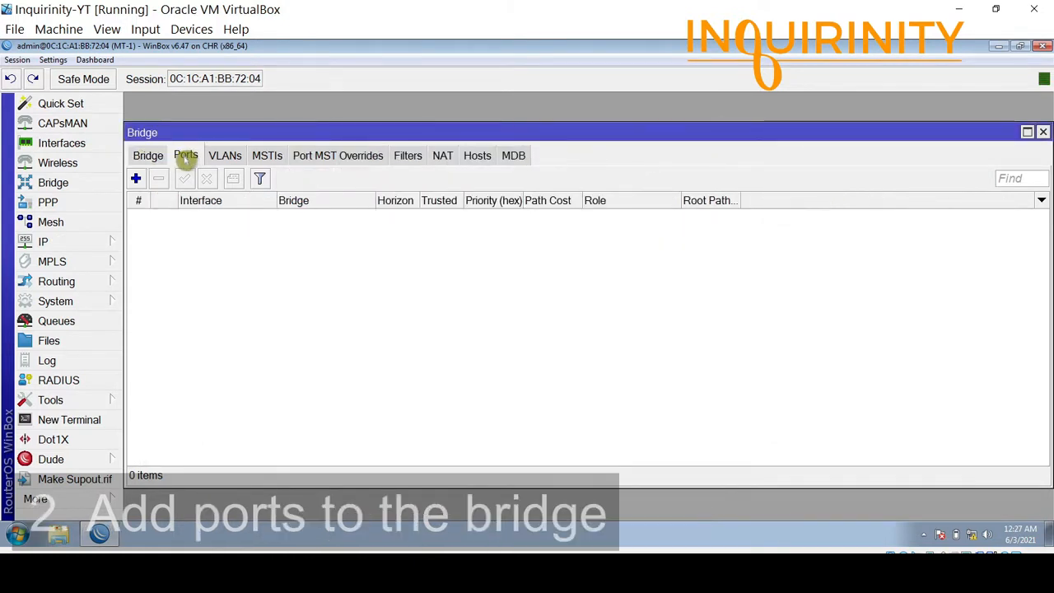
click(136, 178)
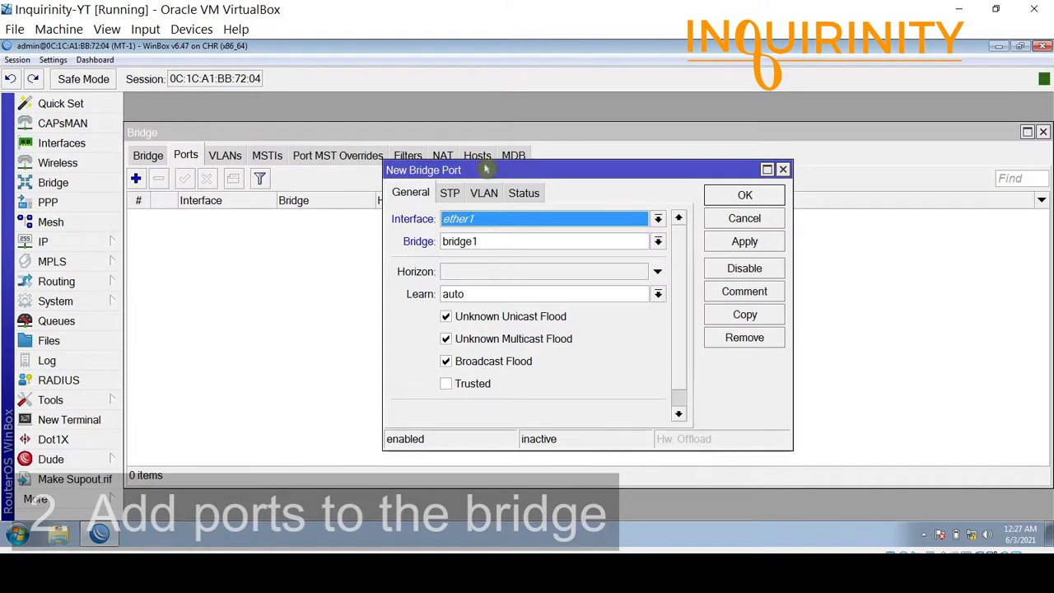
drag(489, 162, 372, 164)
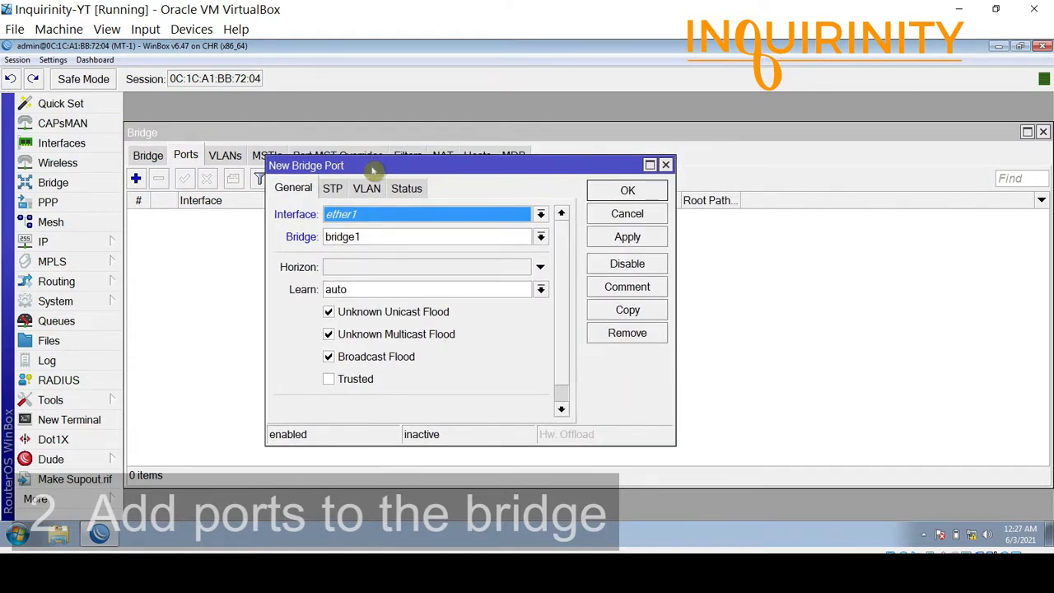
click(398, 217)
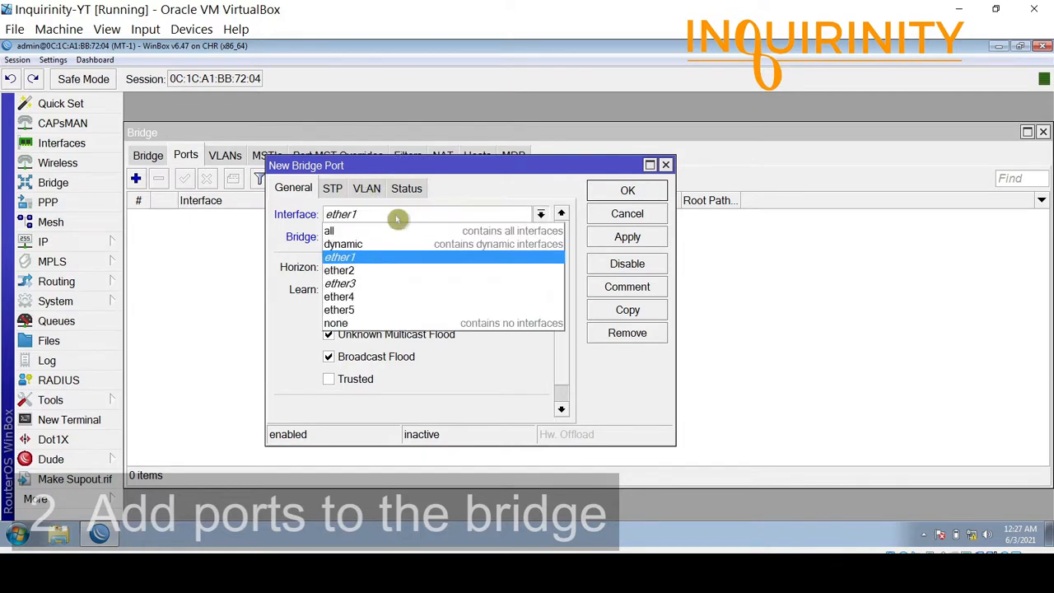
click(362, 271)
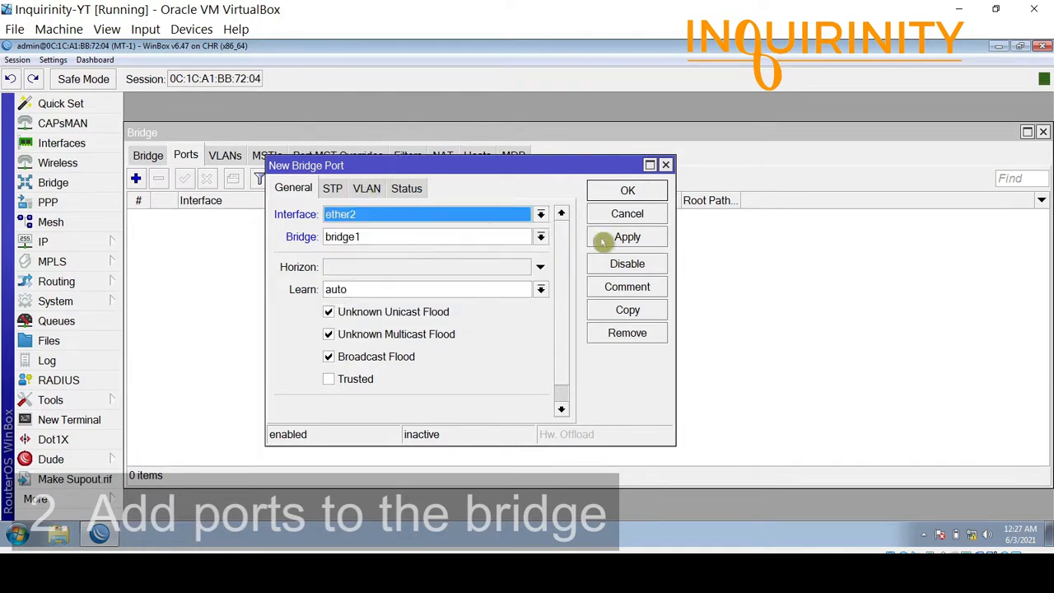
click(617, 189)
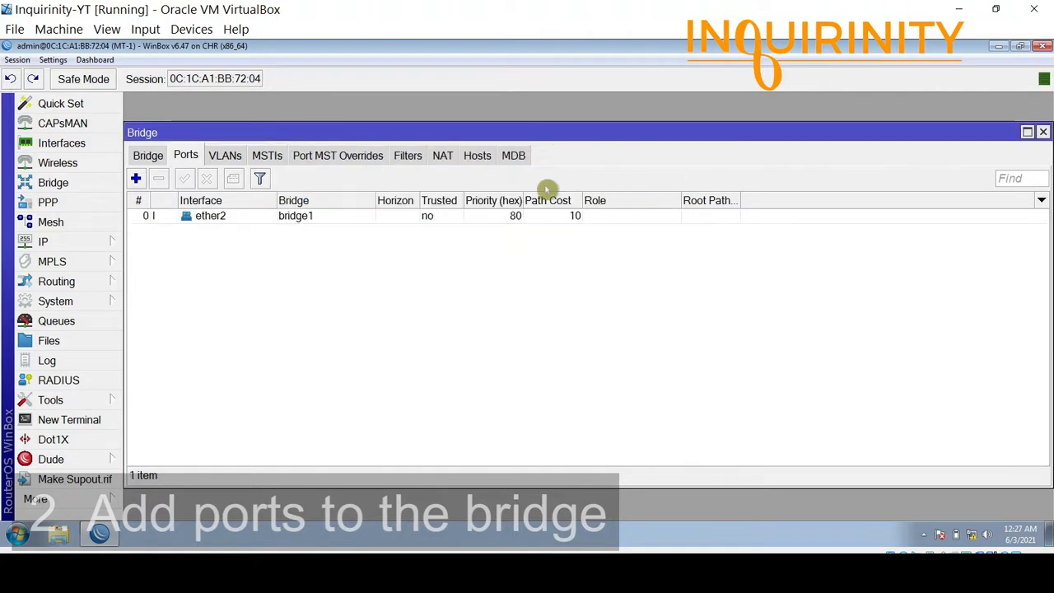
click(136, 178)
click(337, 213)
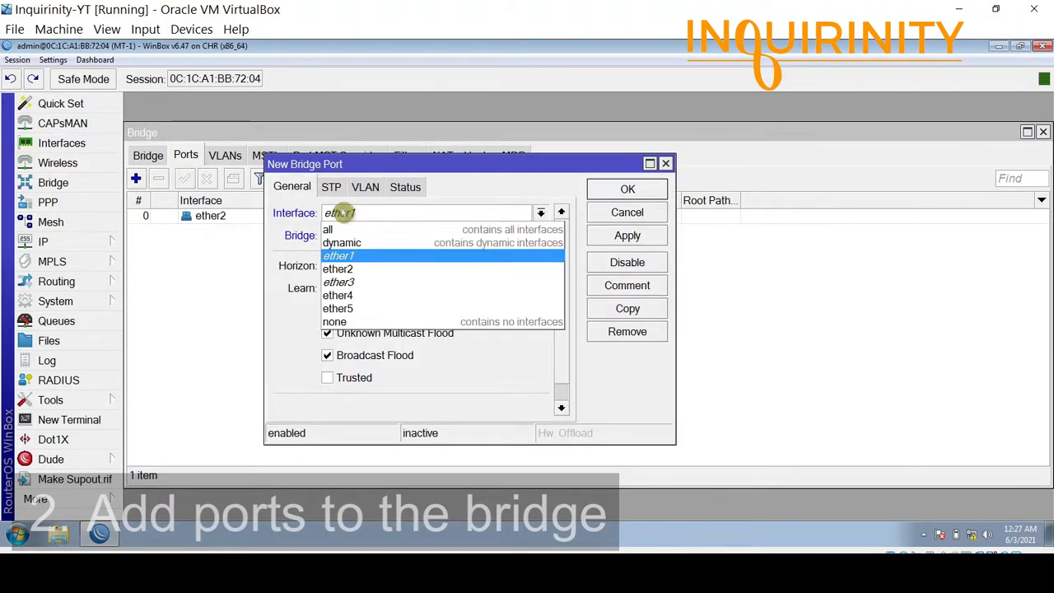
click(365, 295)
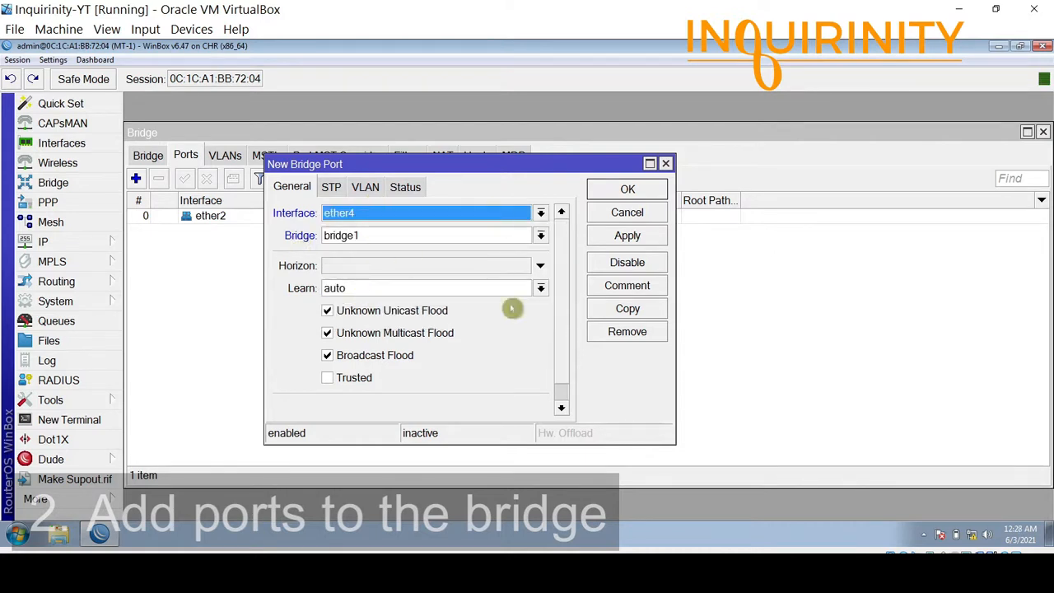
click(610, 192)
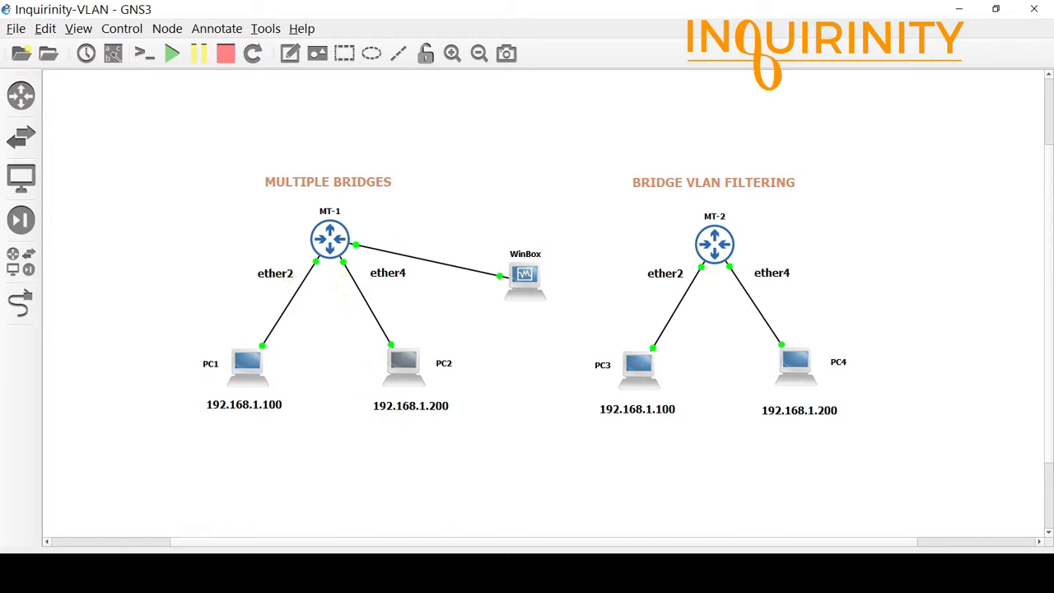
Return to WinBox and review the Bridge and Ports lists for bridge1.
mouse_move(436, 568)
click(494, 506)
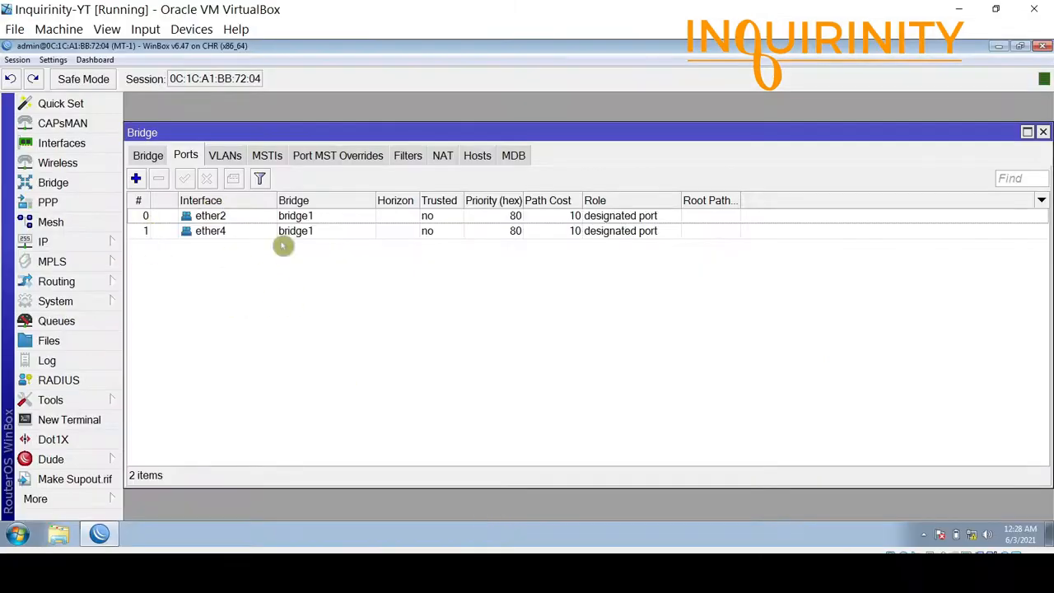
click(149, 156)
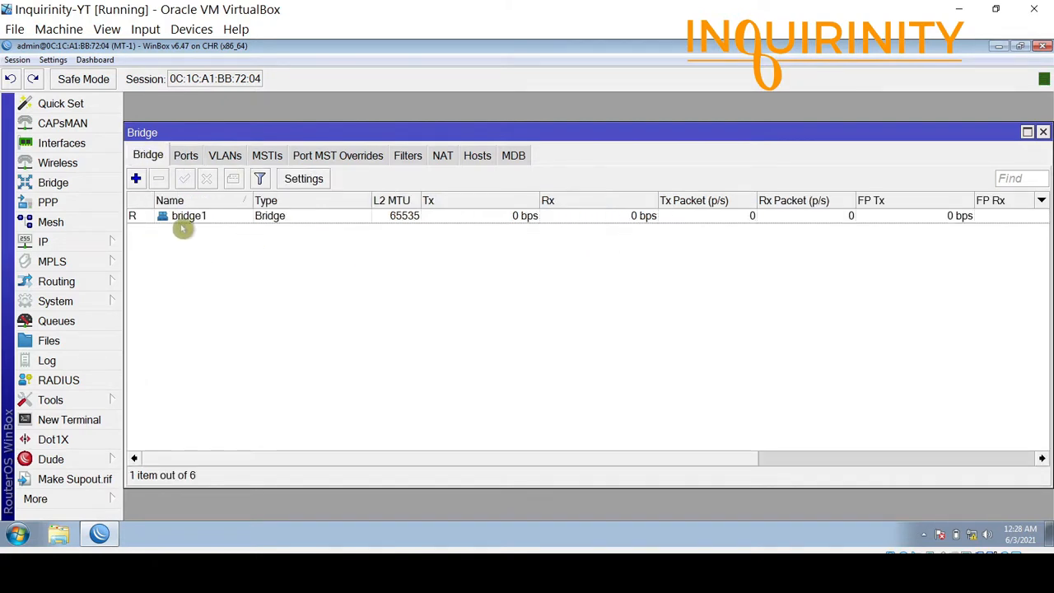
click(185, 156)
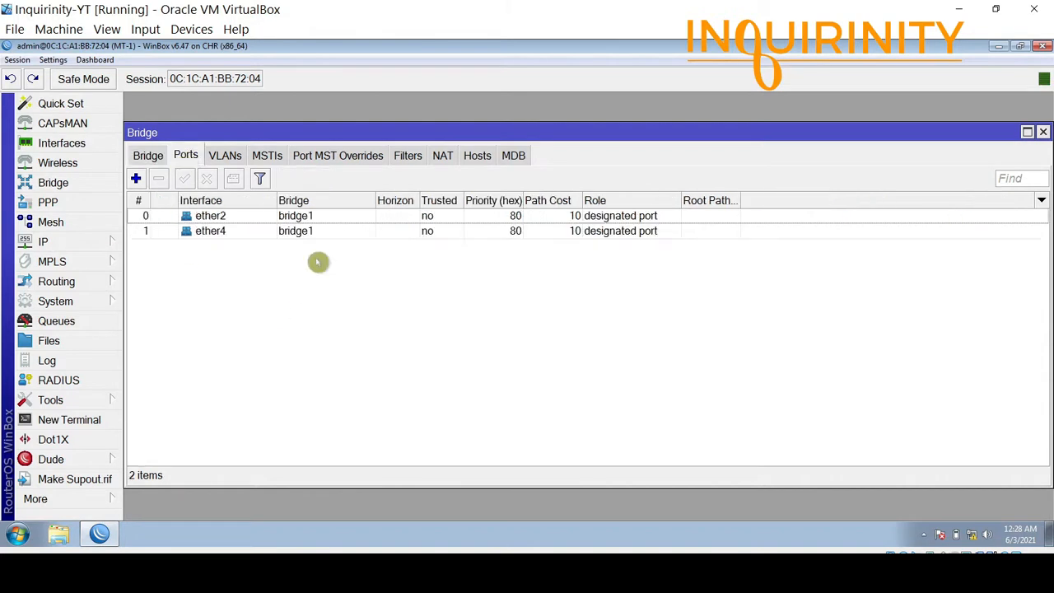
Start a new bridge port, browse the interfaces, then cancel without adding one.
click(136, 178)
click(330, 212)
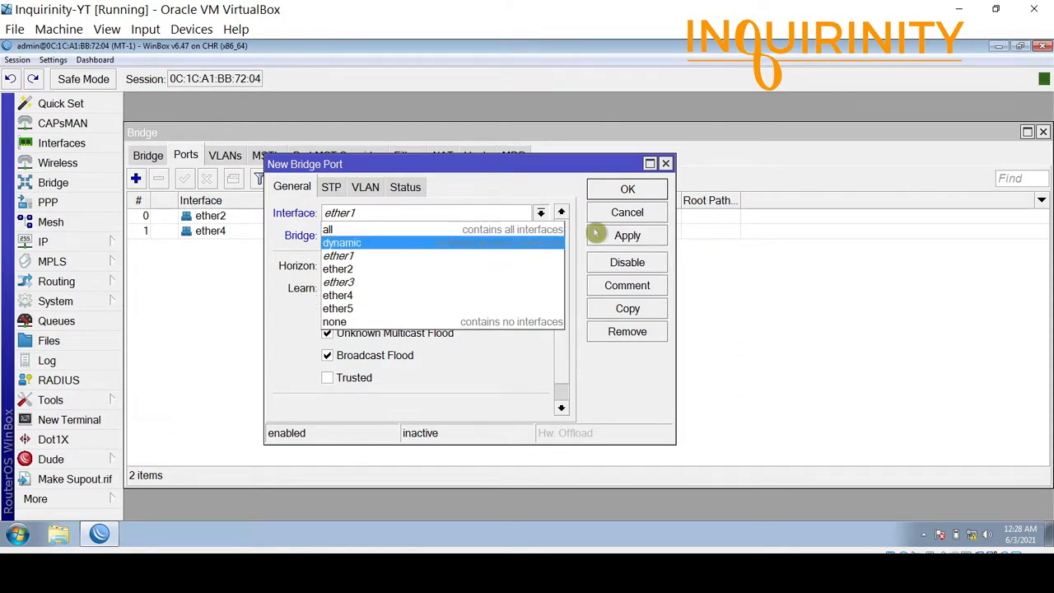
click(597, 214)
click(605, 218)
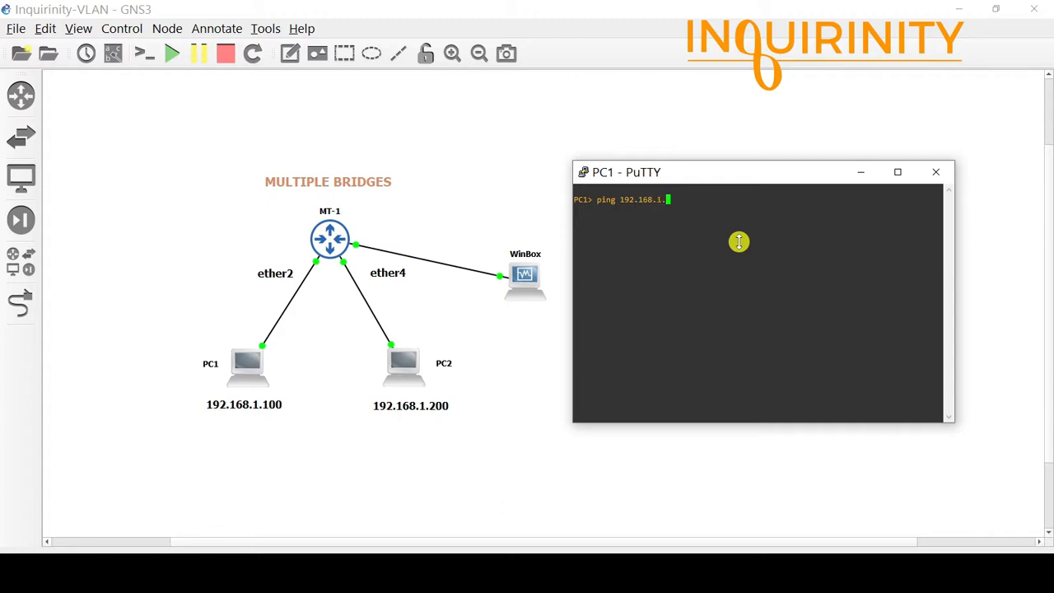
Ping 192.168.1.200 from PC1, getting five successful replies, then bring WinBox back.
key(Return)
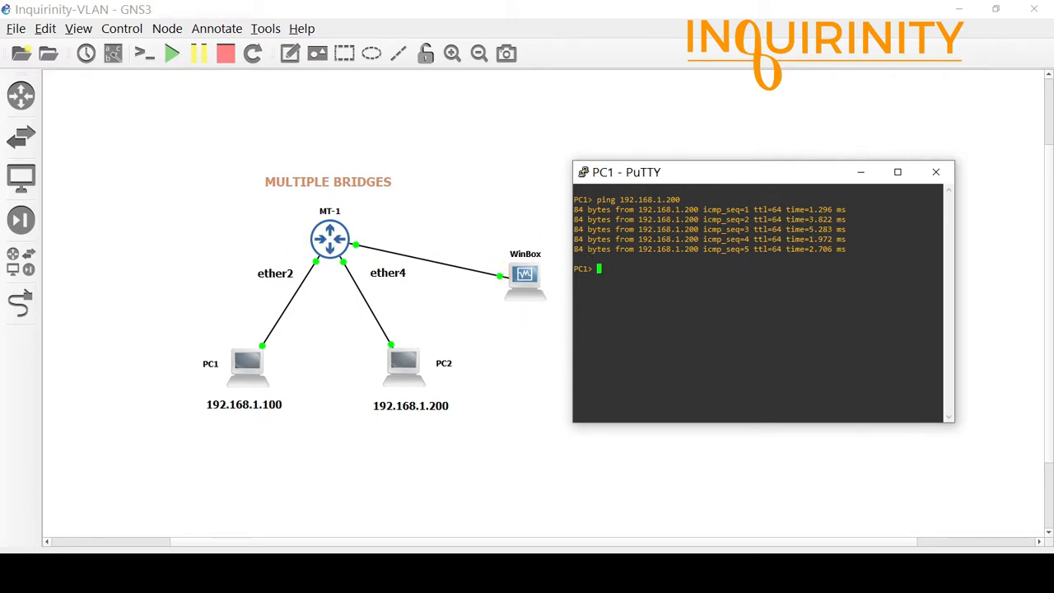
click(609, 569)
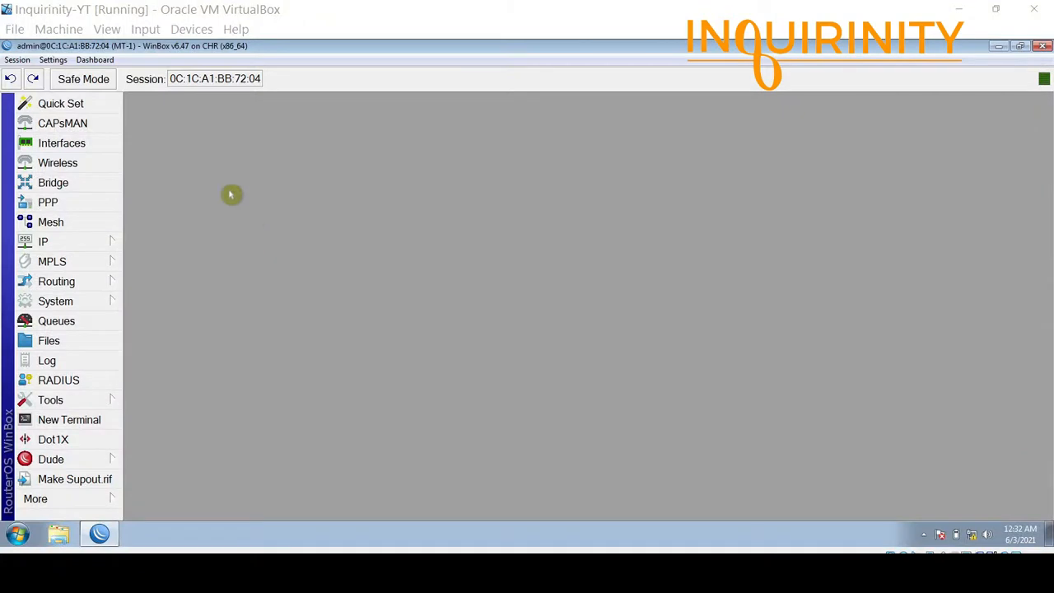
Review bridge1 in the Bridge list and its ports ether2 and ether4, selecting ether4.
click(93, 190)
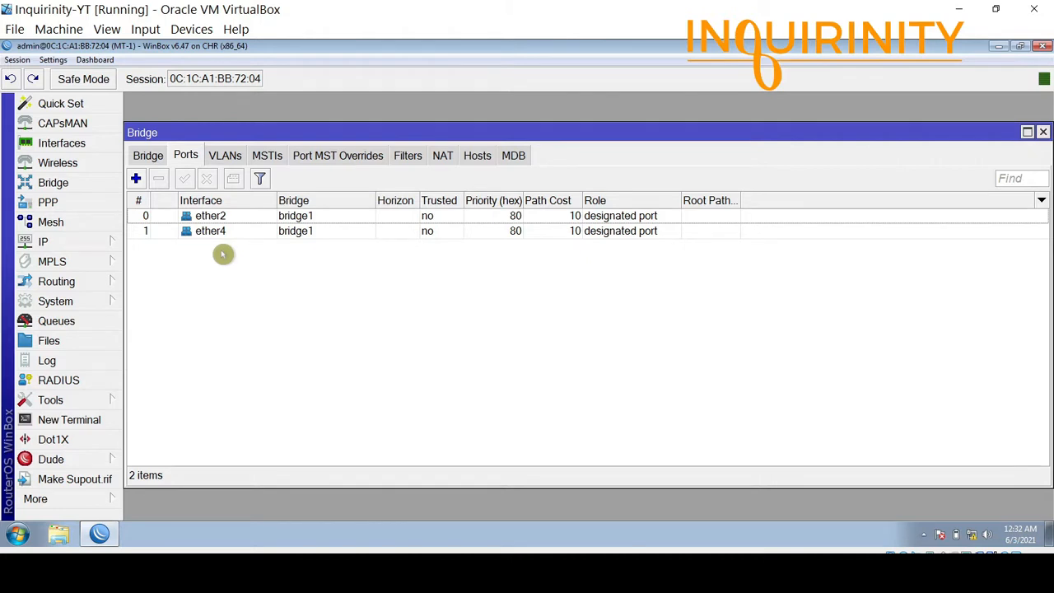
click(143, 156)
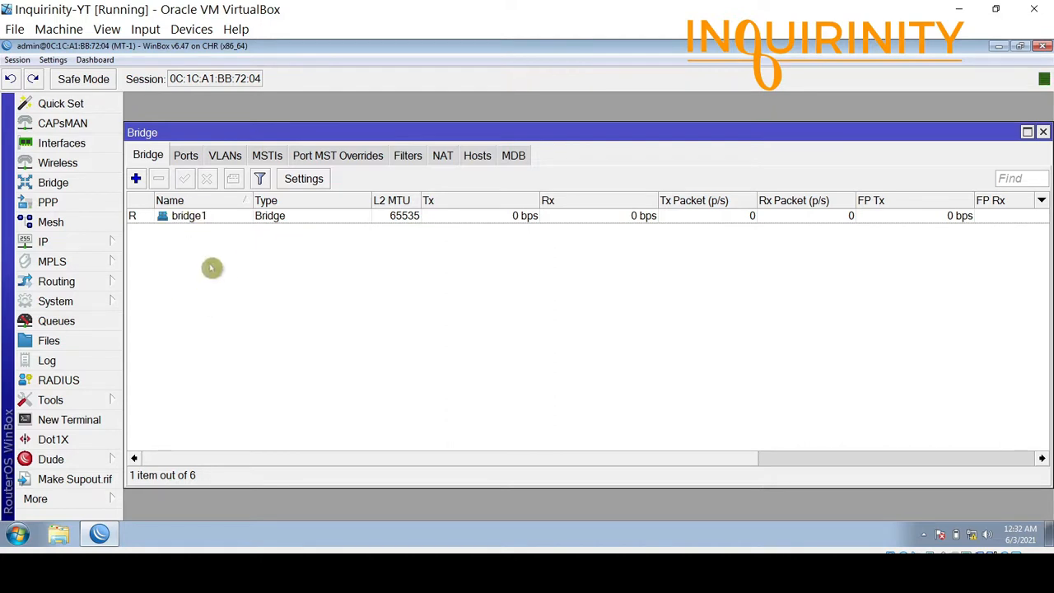
click(186, 156)
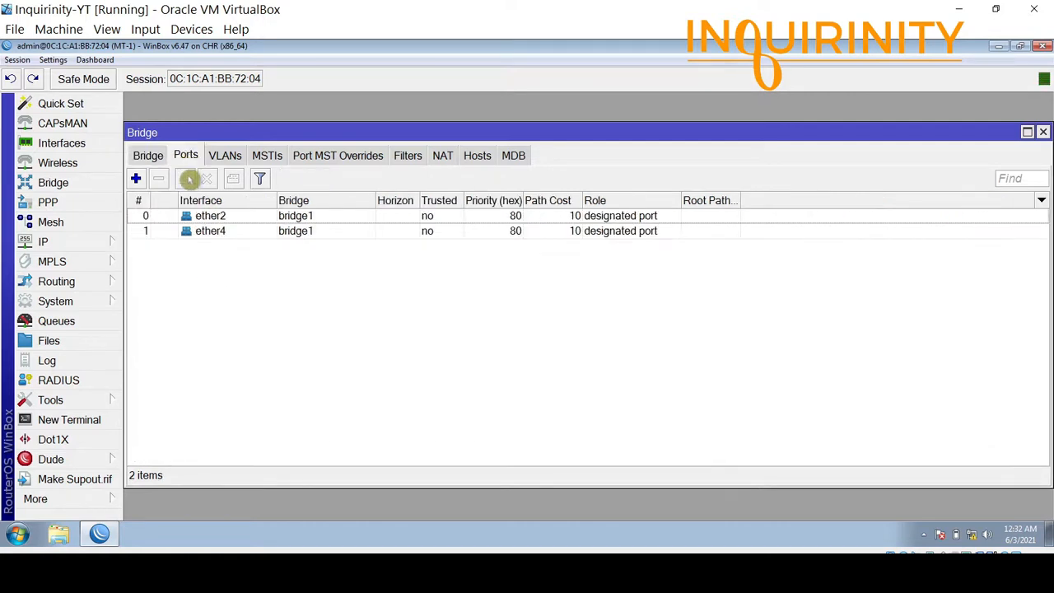
click(214, 233)
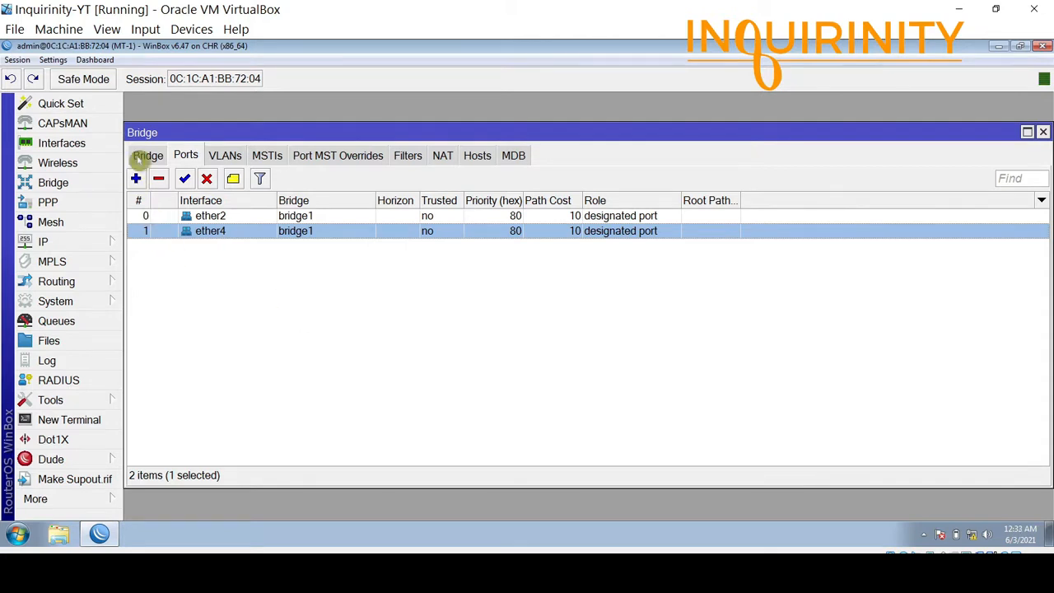
click(143, 158)
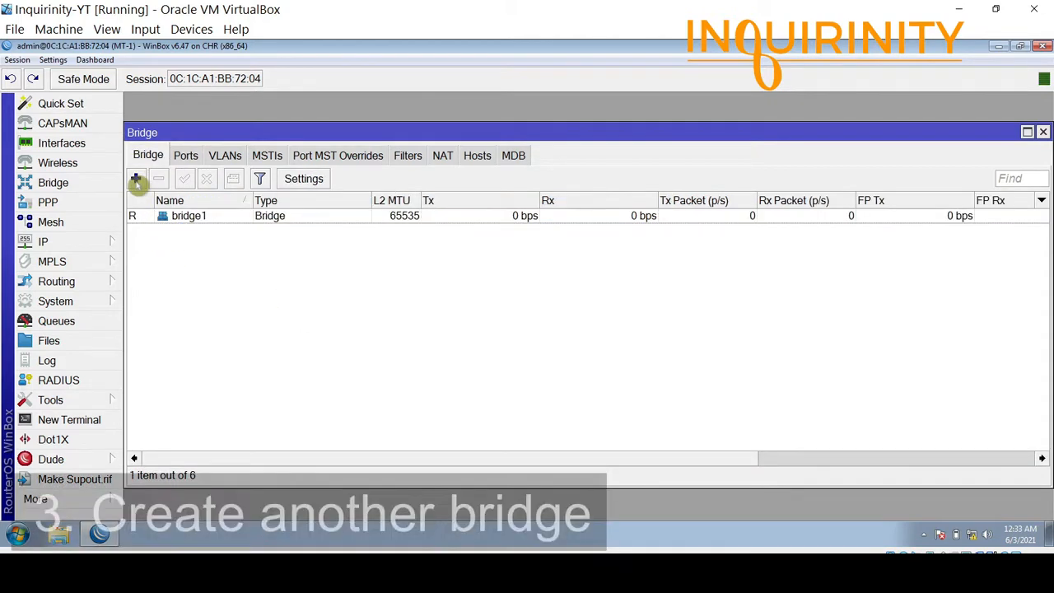
Add a new bridge, keeping the default name bridge2.
click(137, 179)
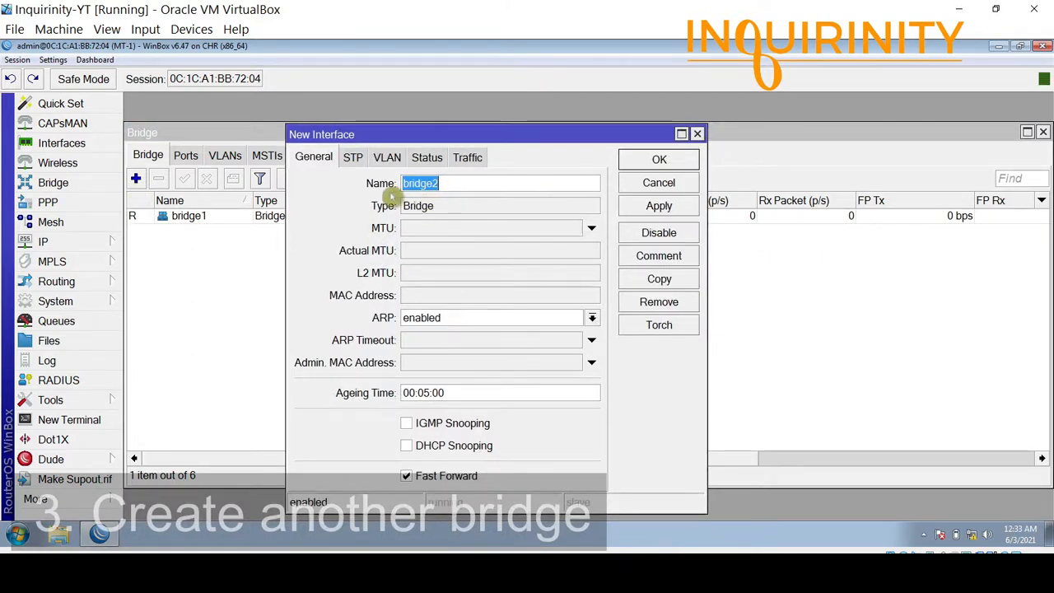
click(663, 163)
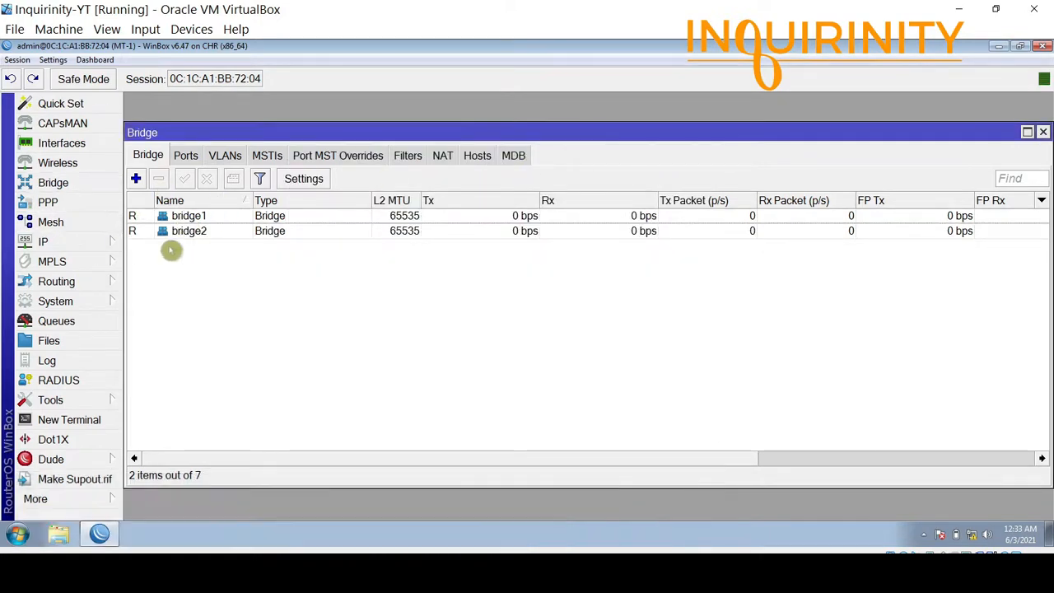
click(187, 157)
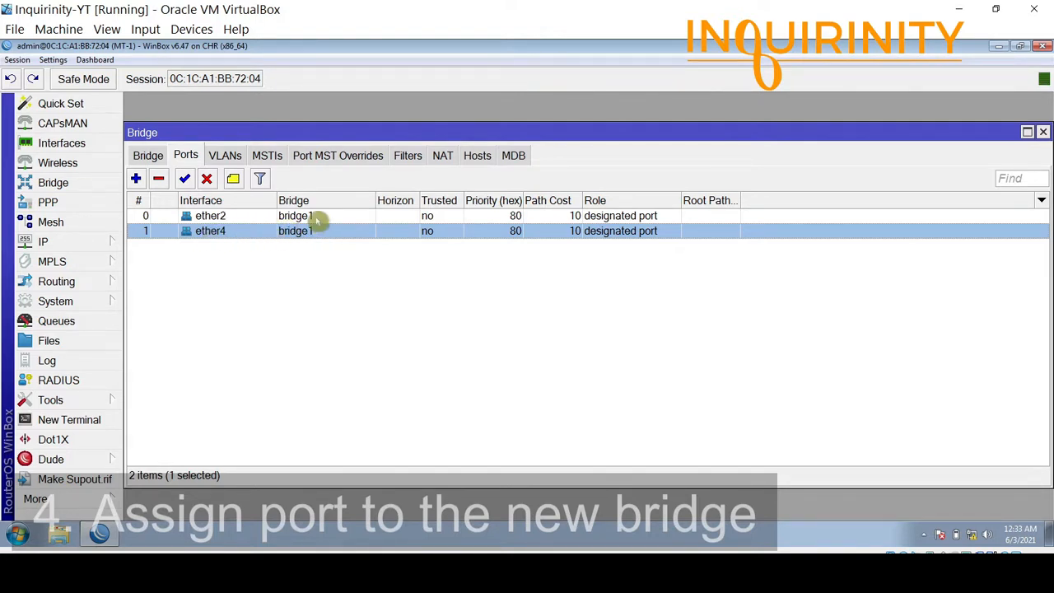
Change port ether4's bridge from bridge1 to bridge2 in its port settings.
click(316, 218)
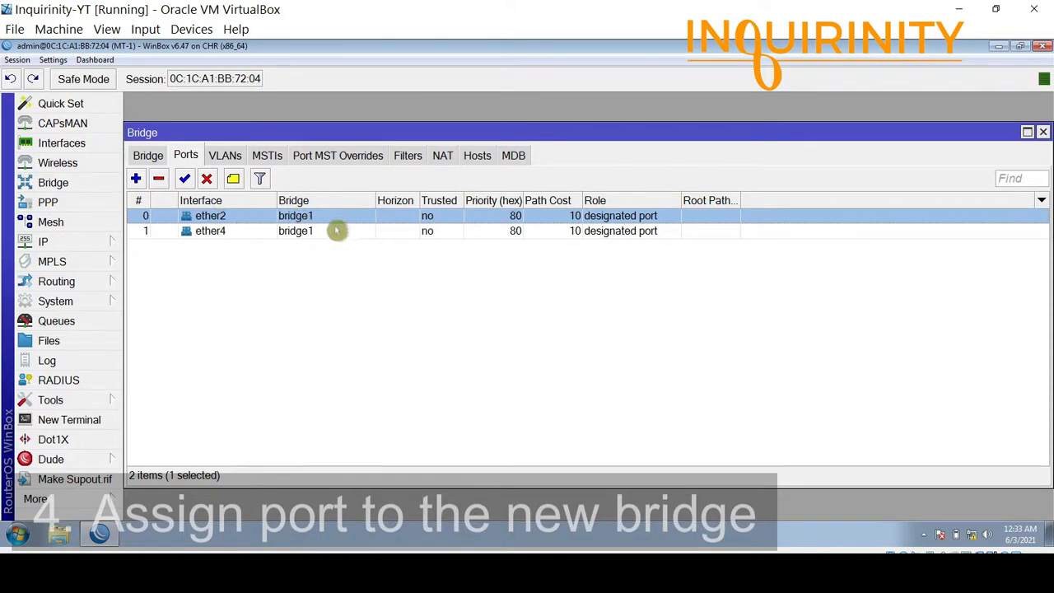
click(220, 232)
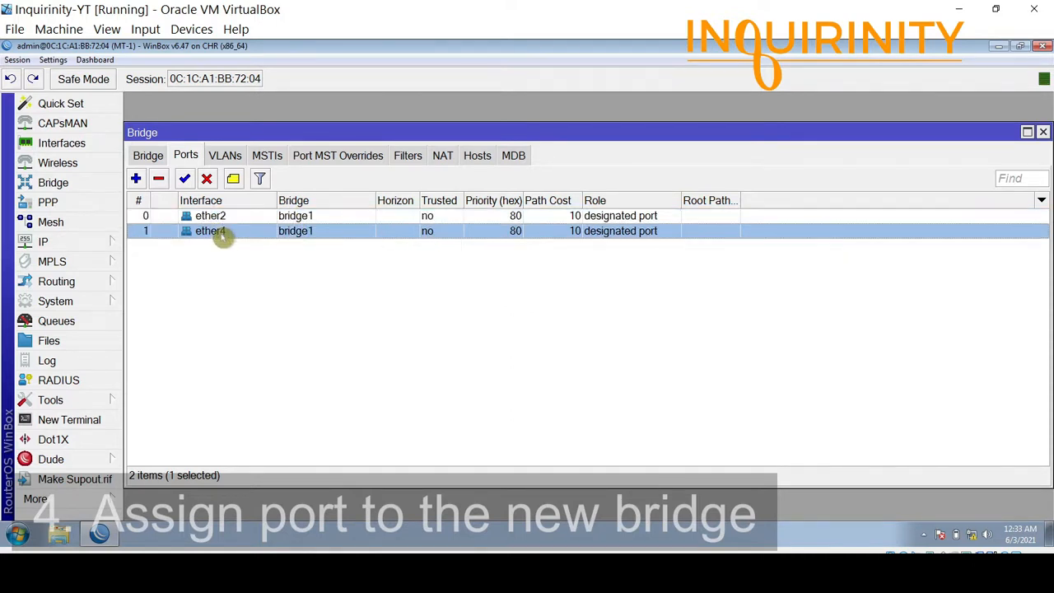
double_click(324, 234)
click(450, 238)
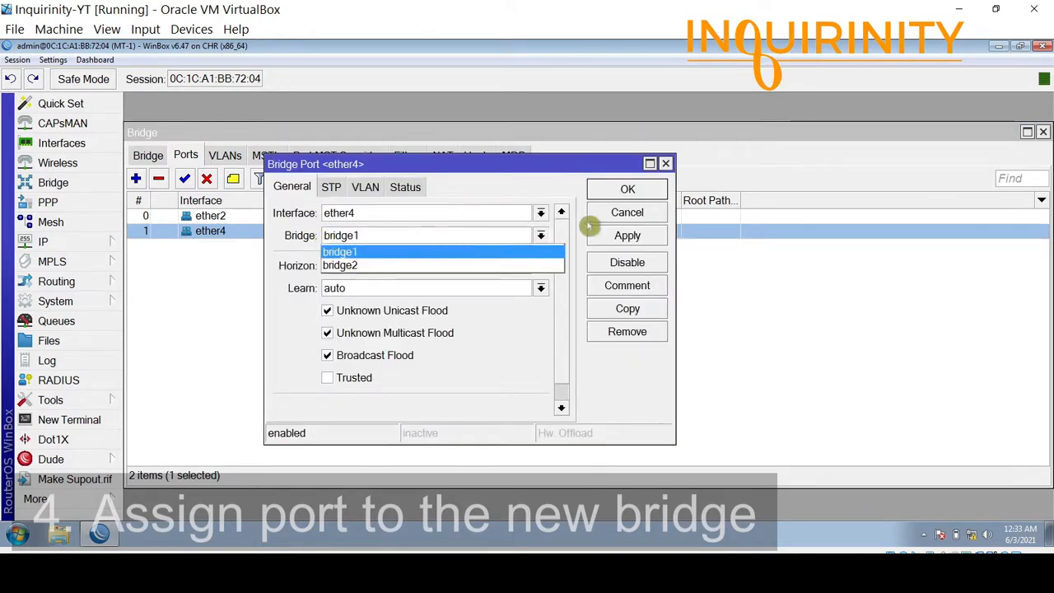
click(619, 218)
click(633, 217)
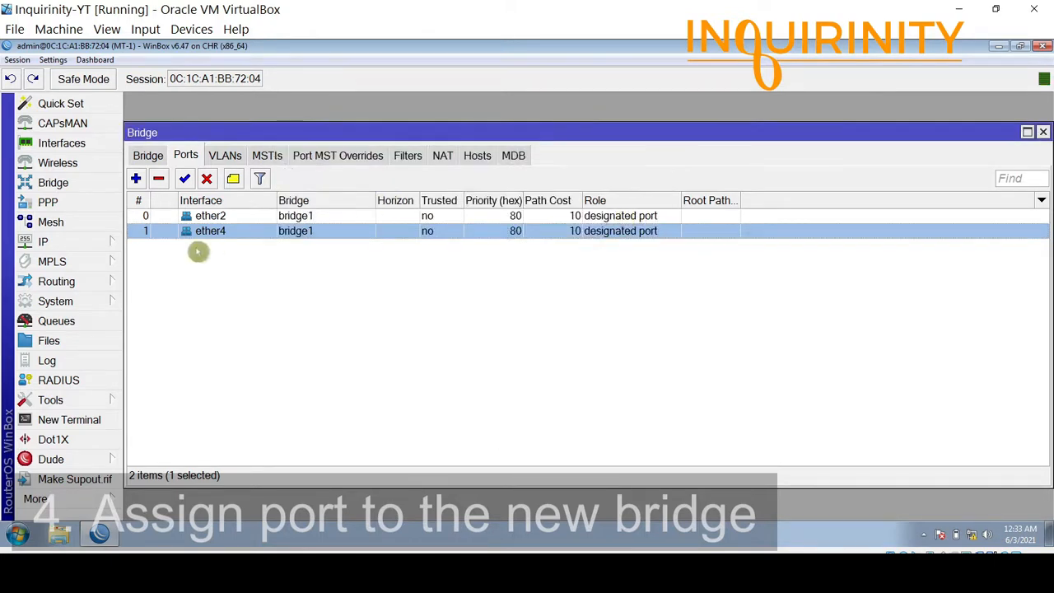
double_click(206, 234)
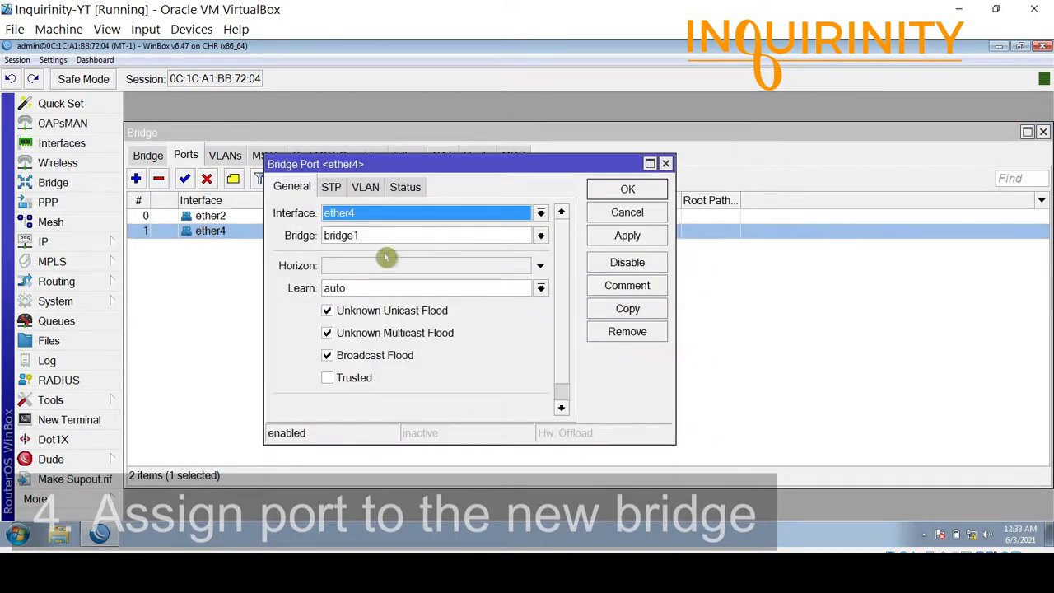
click(540, 235)
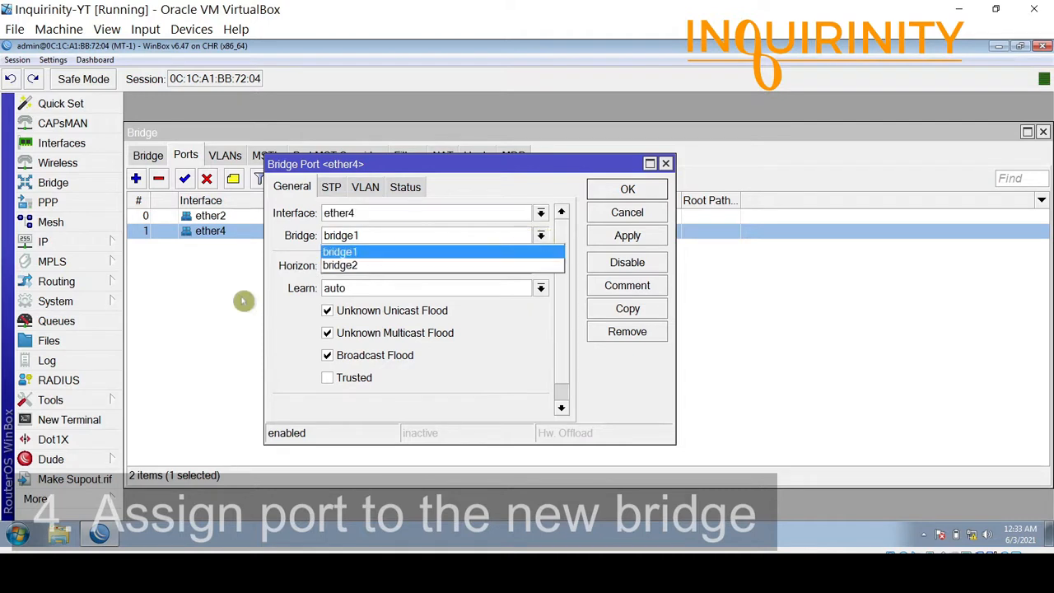
click(348, 266)
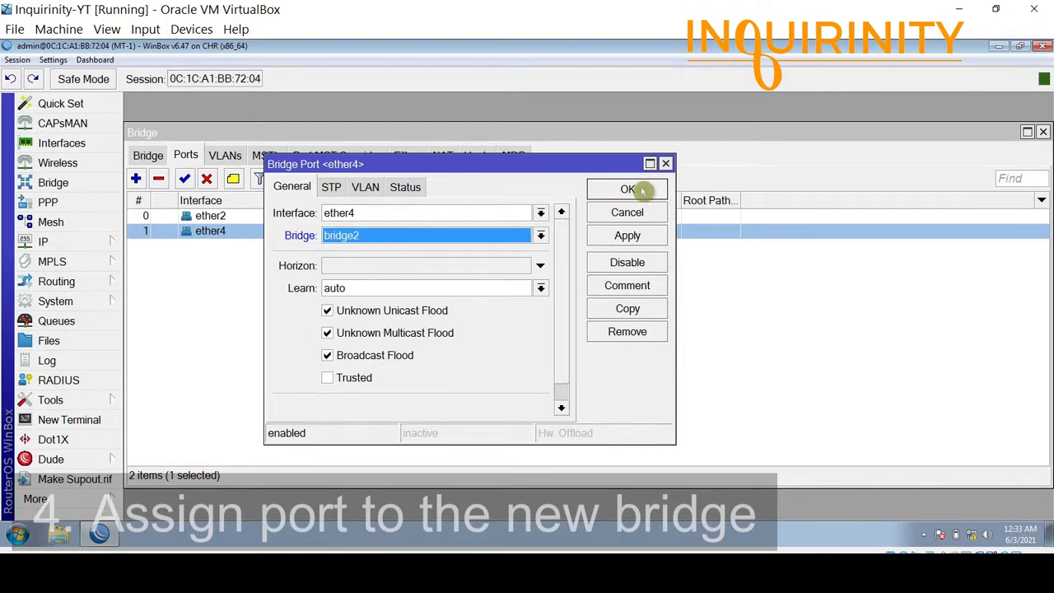
click(641, 196)
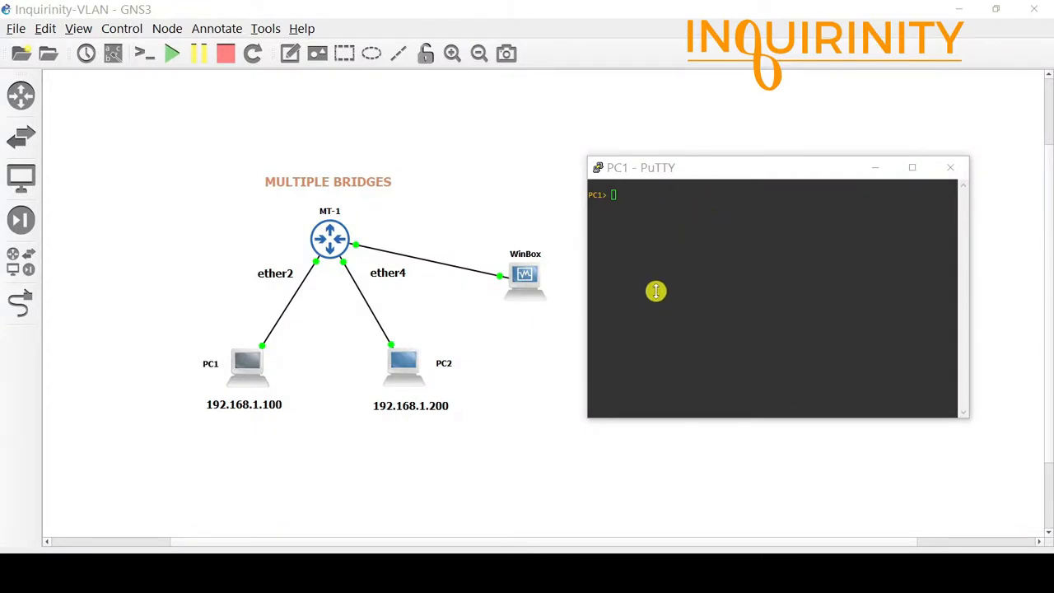
Run show ip in PC1's console, showing address 192.168.1.100/24.
click(678, 238)
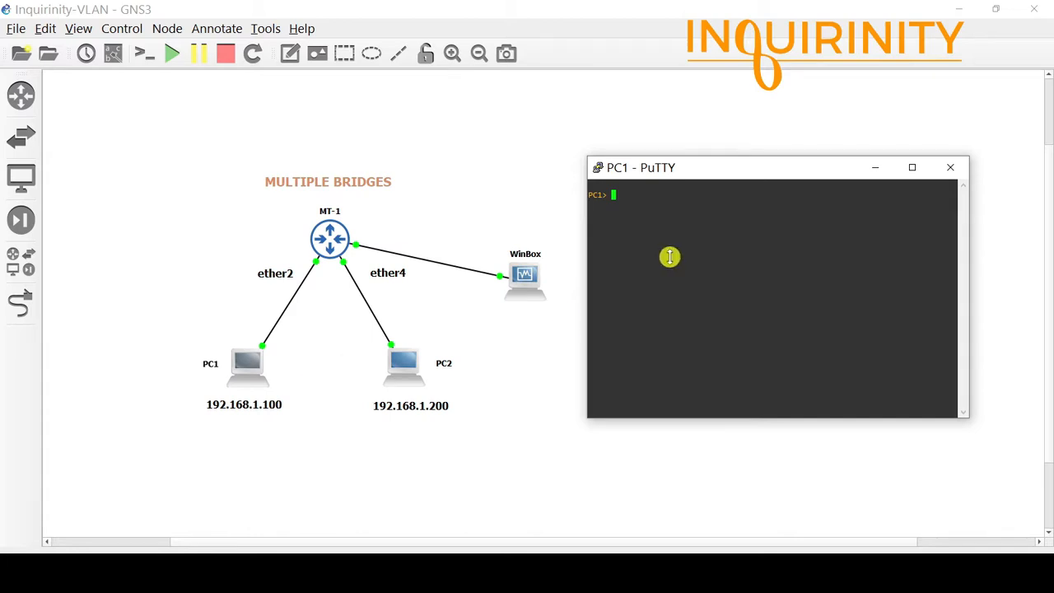
text(showi)
key(BackSpace)
text(ip)
key(Return)
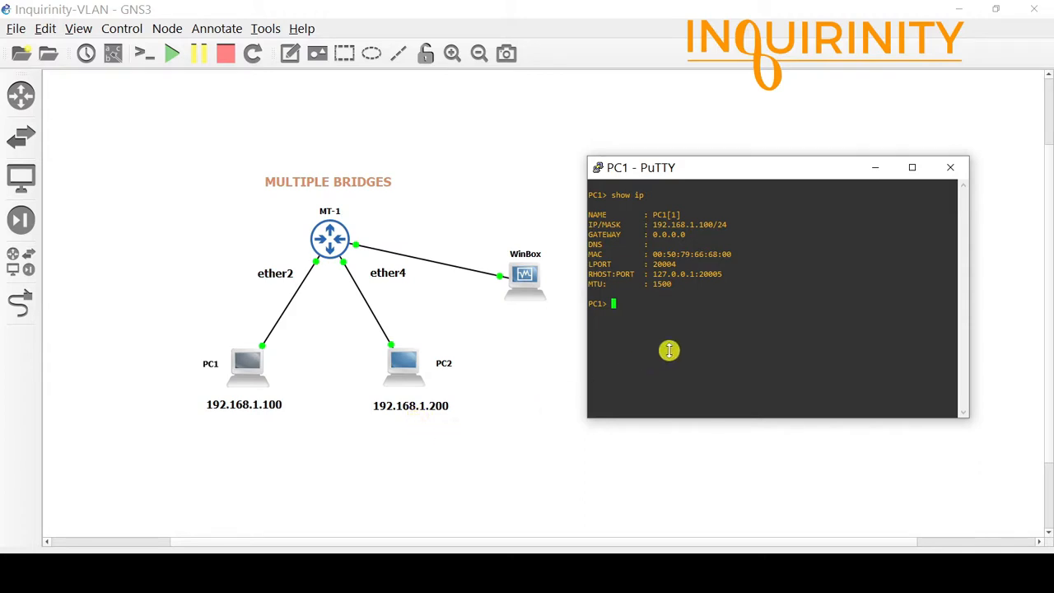
Ping 192.168.1.200 from PC1, now unreachable, then return to WinBox's Ports list.
text(ping 192.168.1.200)
key(Return)
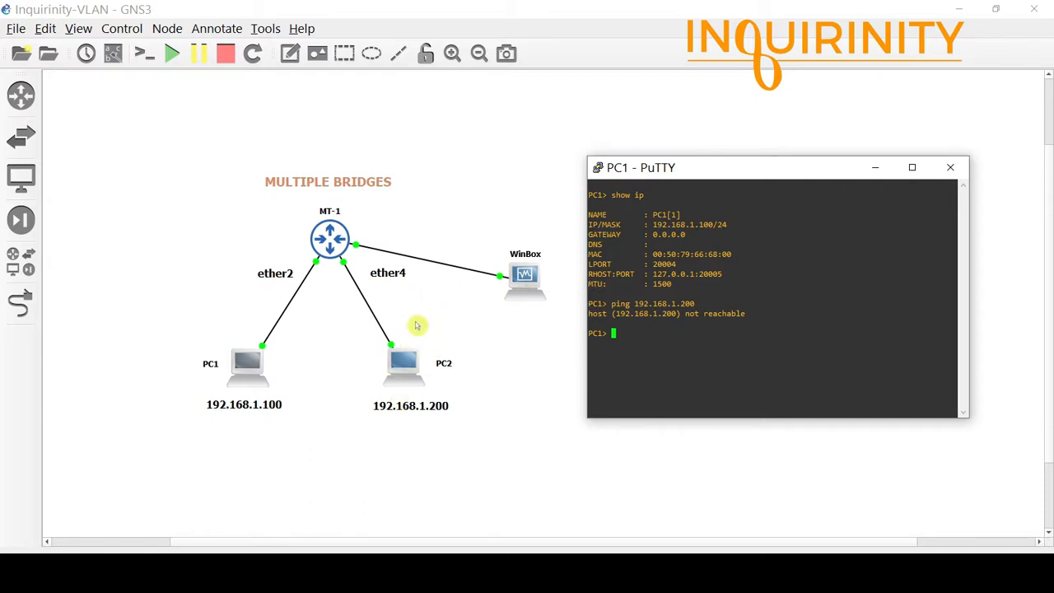
drag(783, 172, 758, 175)
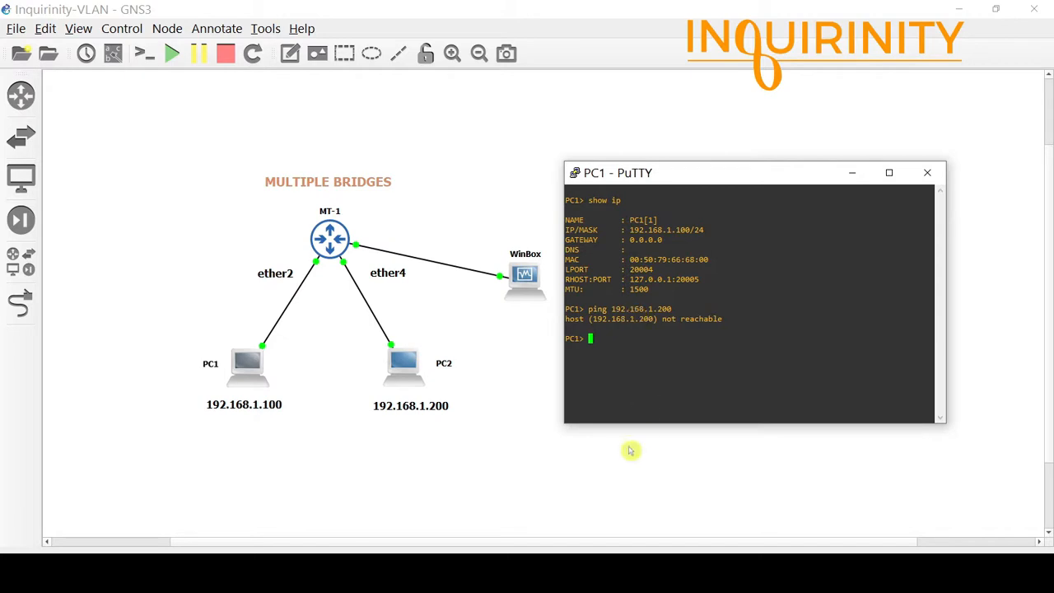
click(594, 575)
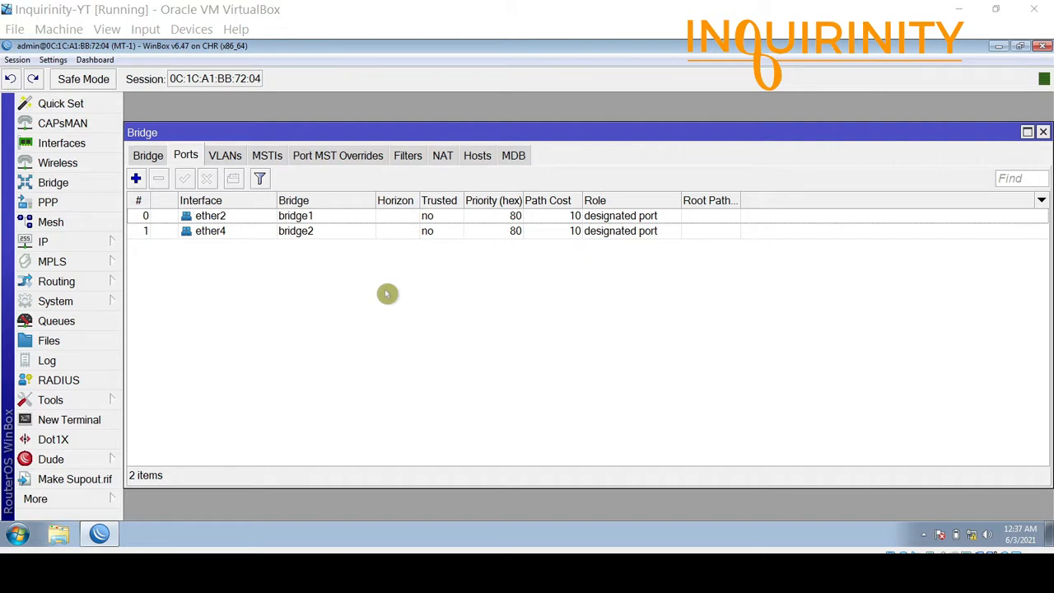
Review MT-1's bridge list, its bridge ports including ether4, and the full interface list.
click(151, 150)
click(179, 159)
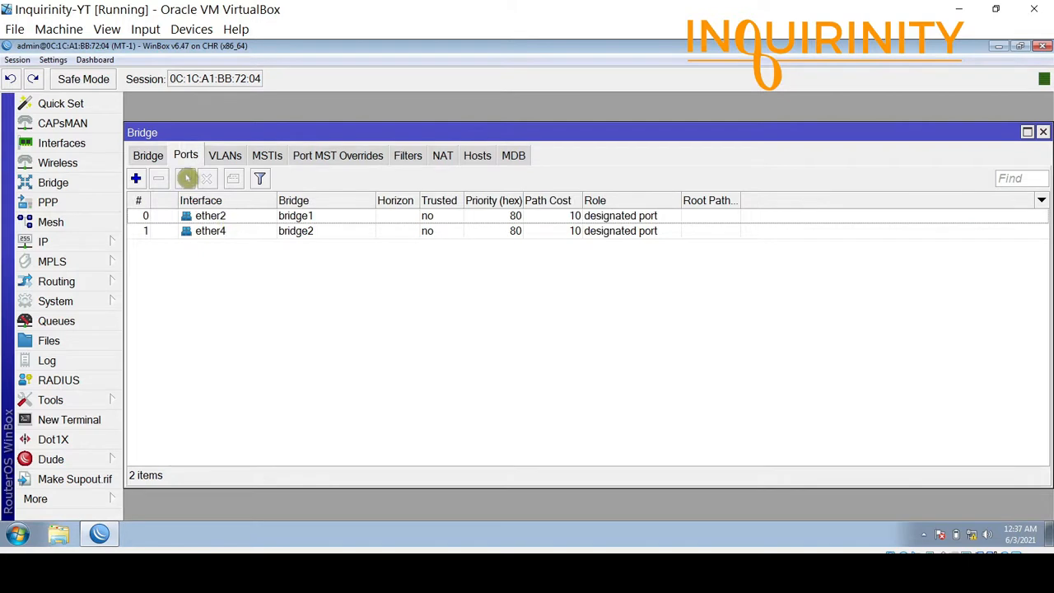
click(151, 156)
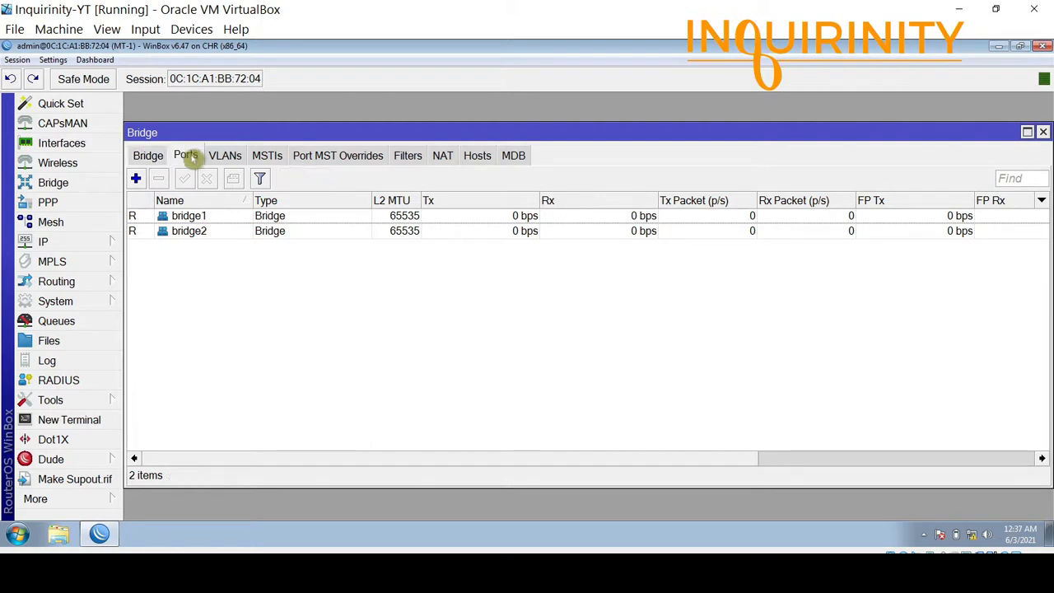
click(188, 156)
click(229, 234)
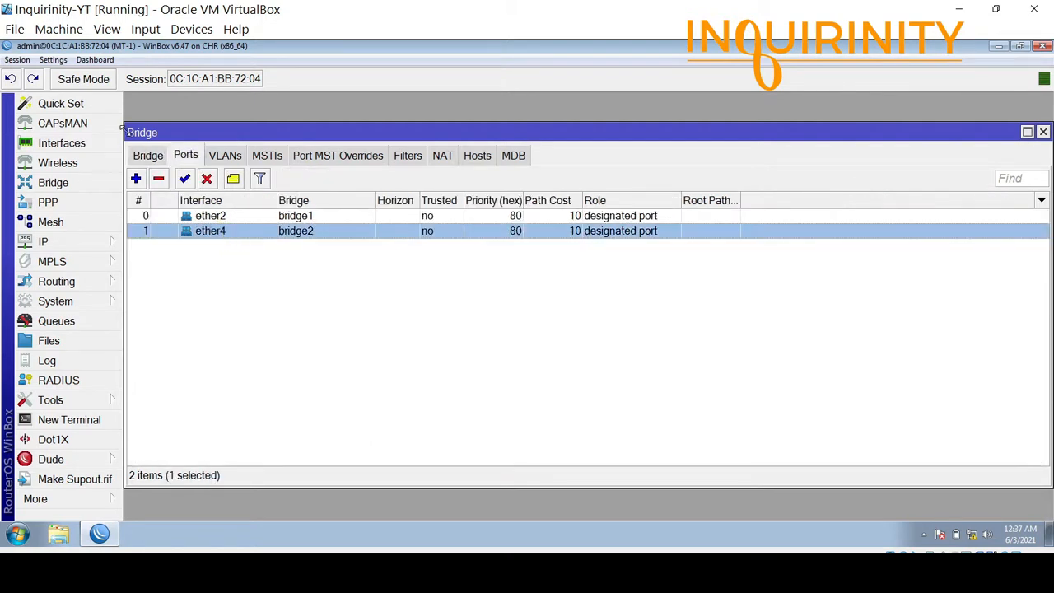
click(142, 156)
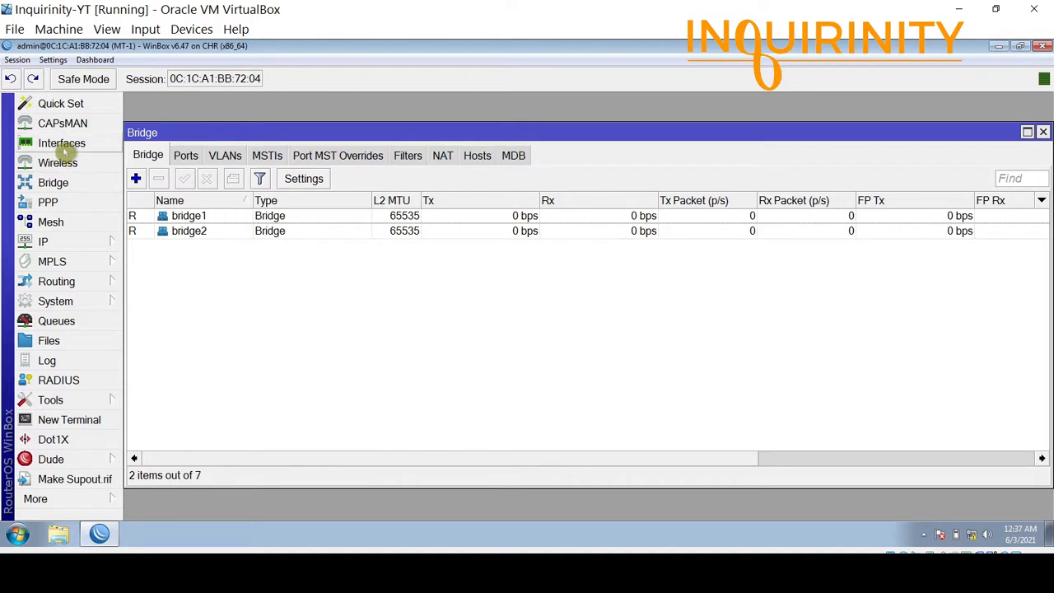
click(67, 144)
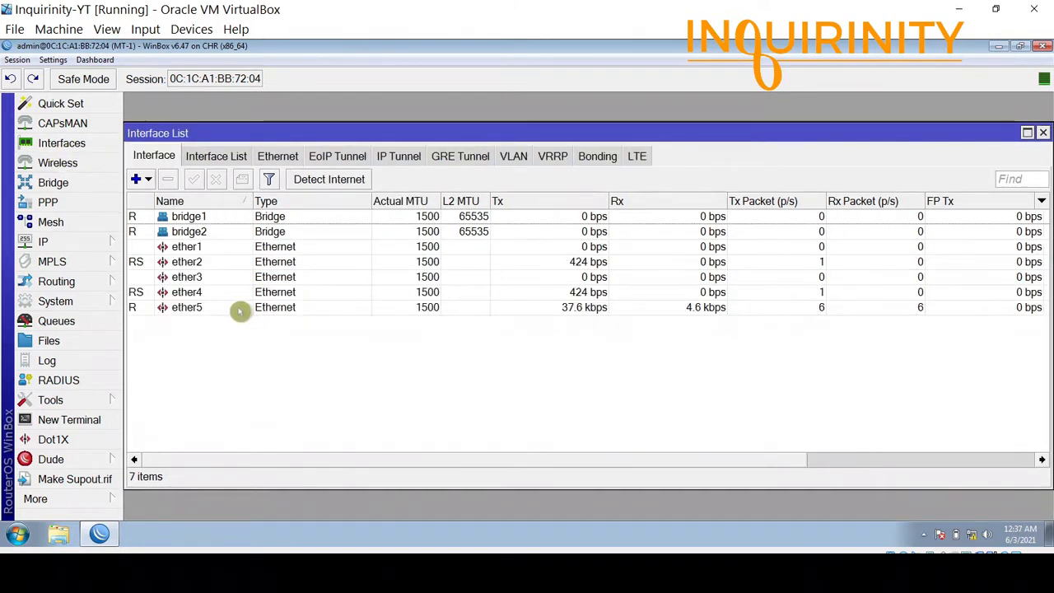
click(1042, 132)
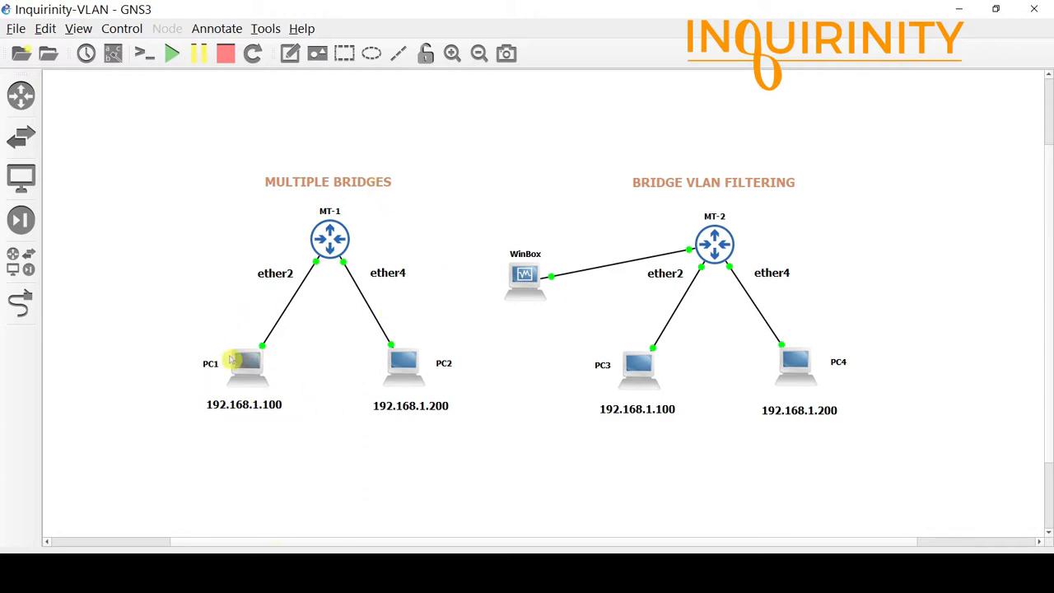
Inspect the PCs in the GNS3 bridge VLAN filtering topology.
mouse_move(436, 366)
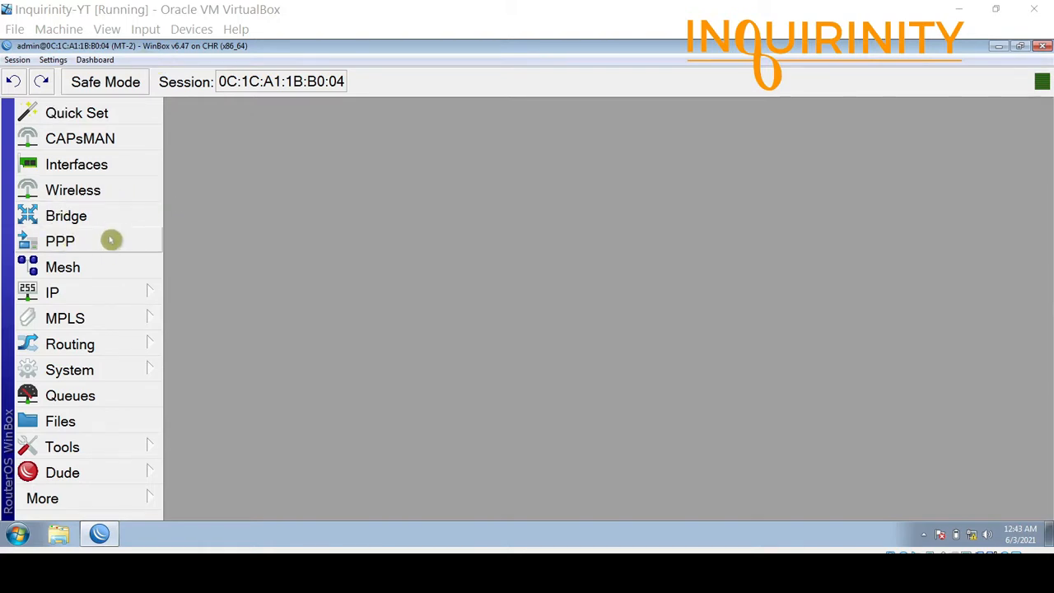
Create a new bridge named bridge1 on MT-2 with default settings.
click(111, 216)
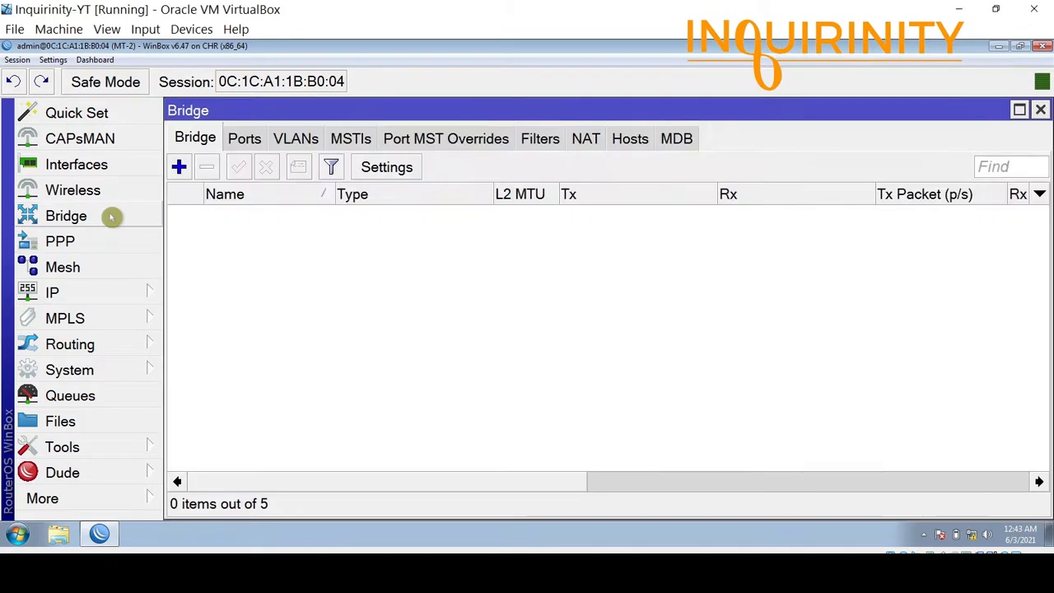
click(179, 167)
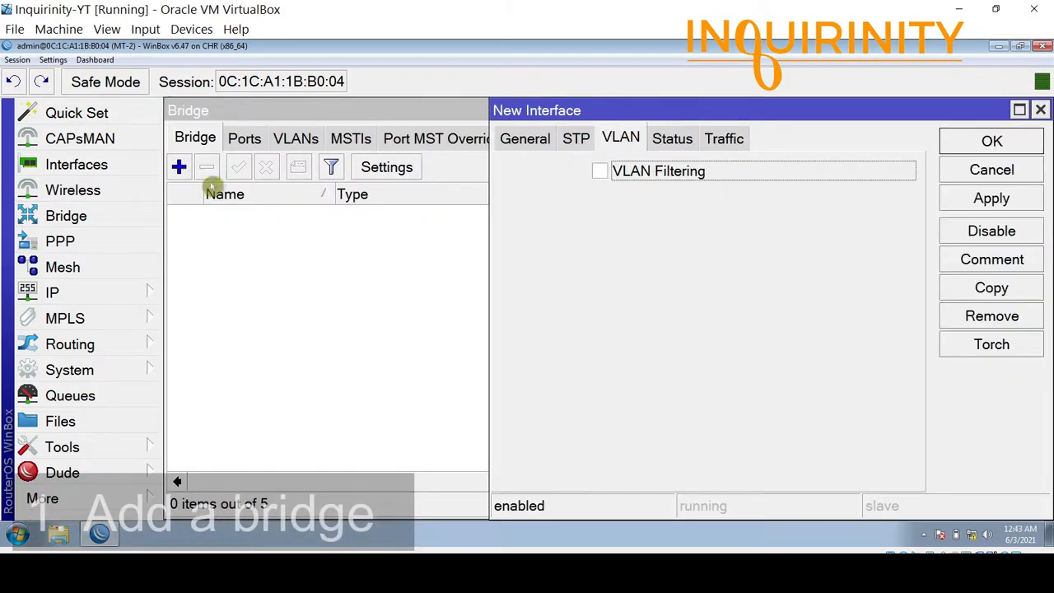
click(527, 153)
drag(713, 123, 482, 145)
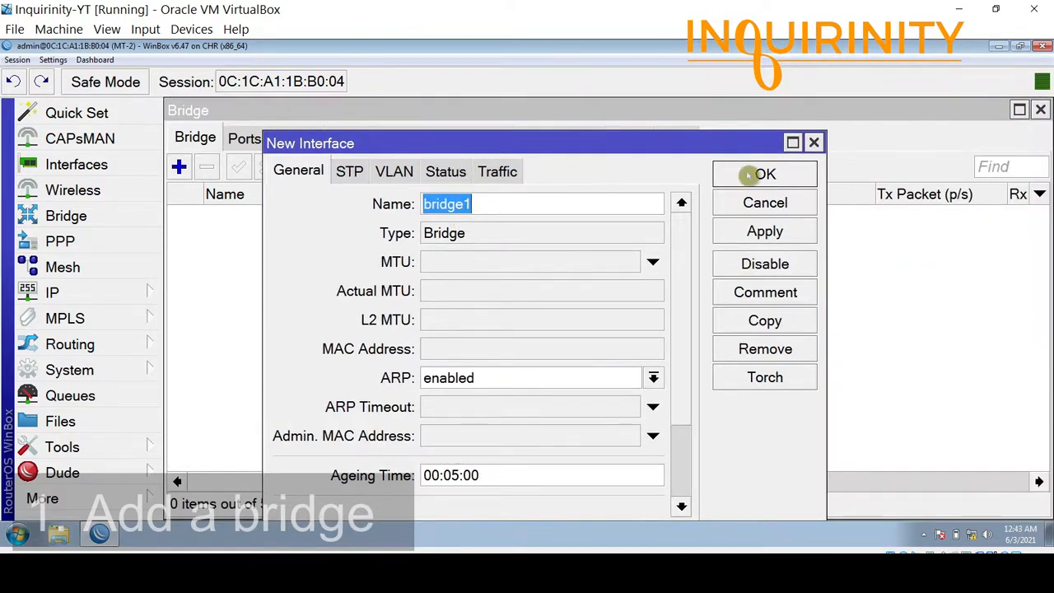
click(790, 172)
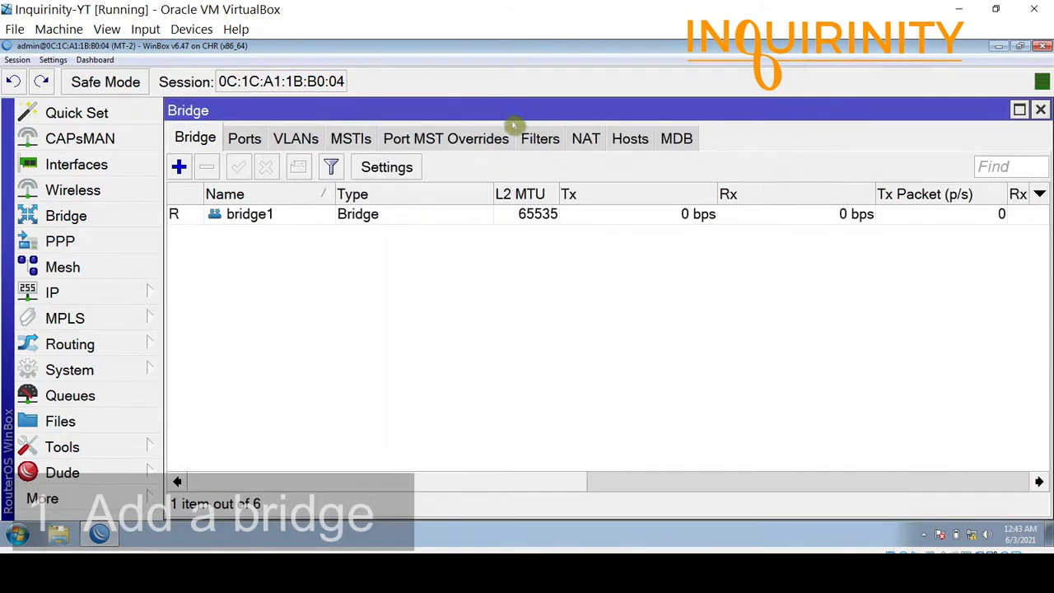
Add ether2 and ether4 as bridge1 ports, then view the empty bridge VLAN list.
click(245, 138)
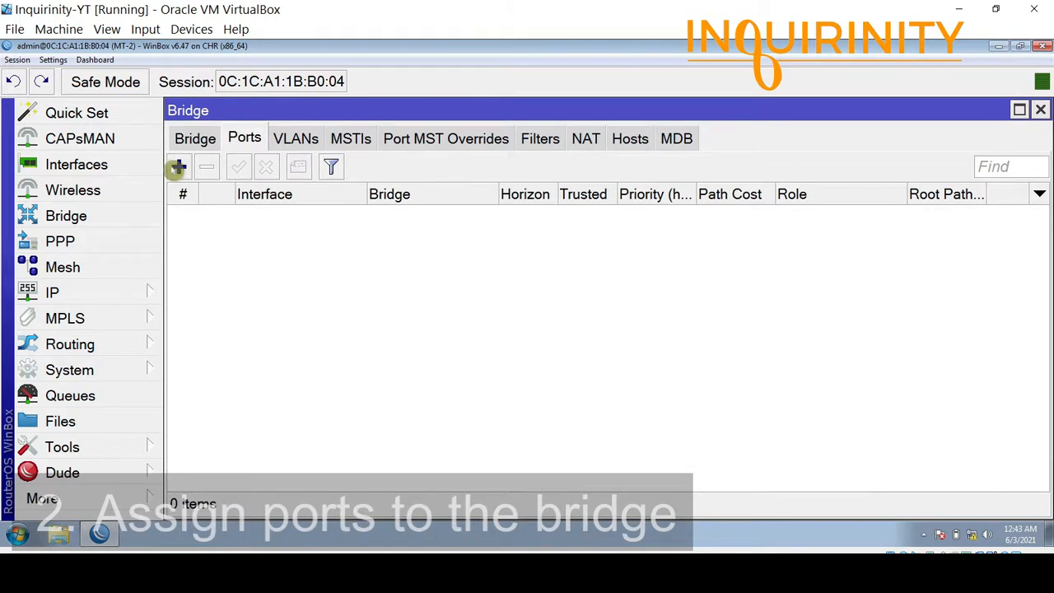
click(179, 167)
click(539, 175)
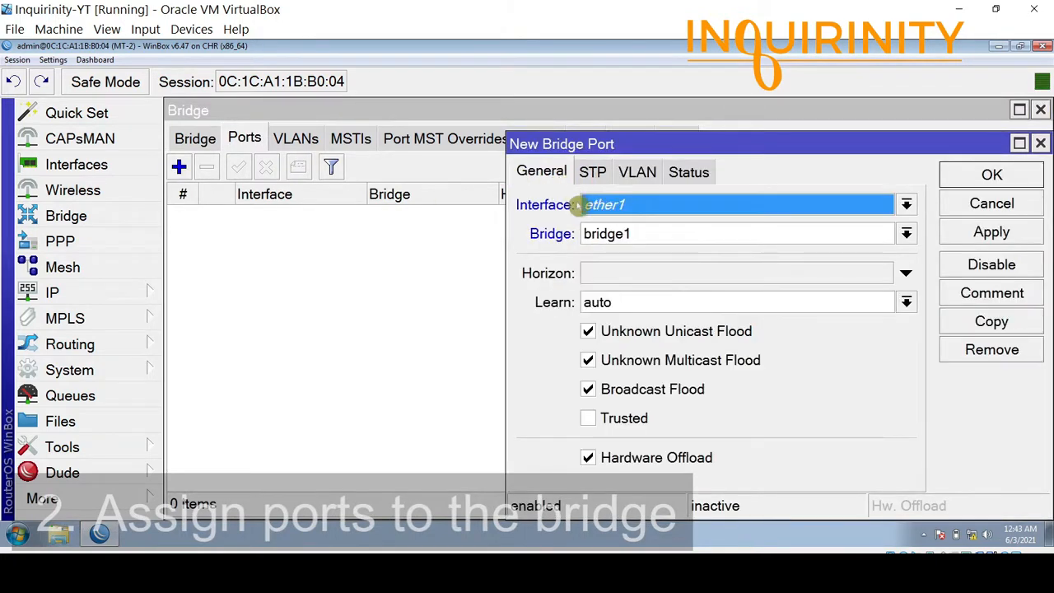
click(621, 206)
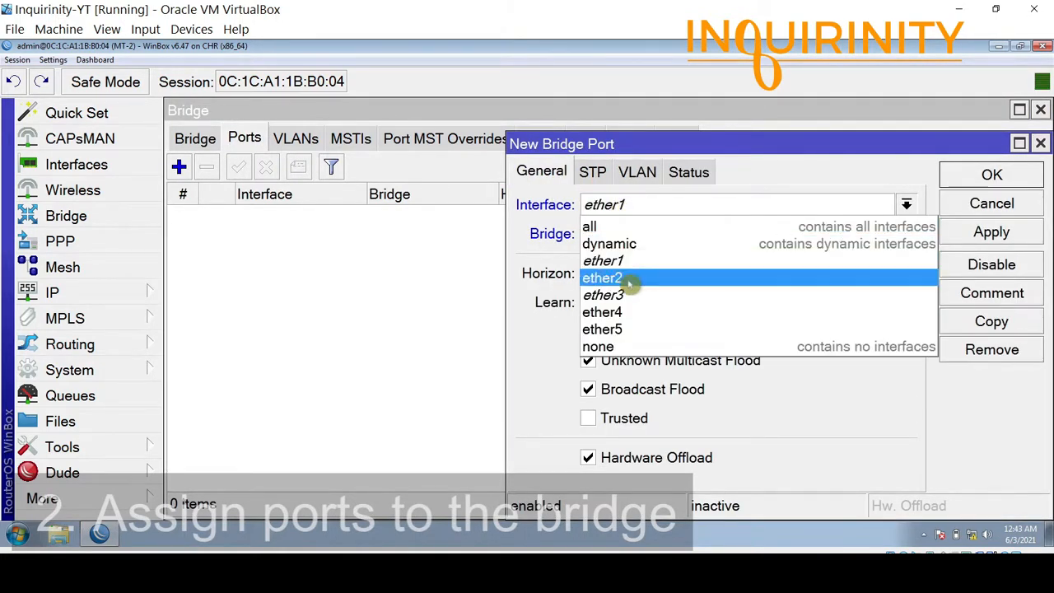
click(618, 277)
drag(667, 149, 413, 149)
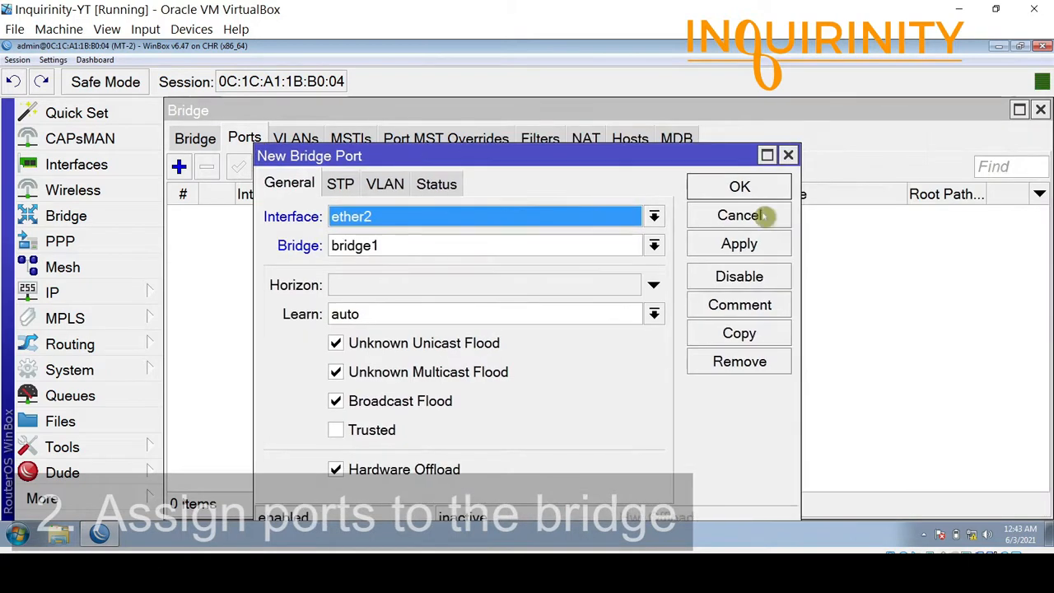
click(741, 186)
click(179, 167)
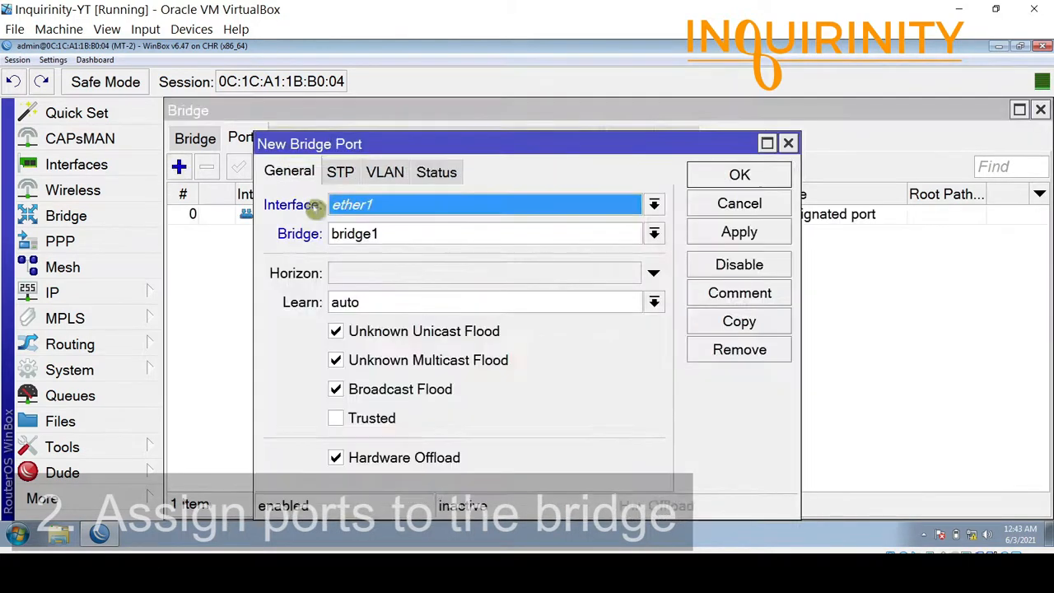
click(474, 207)
click(376, 311)
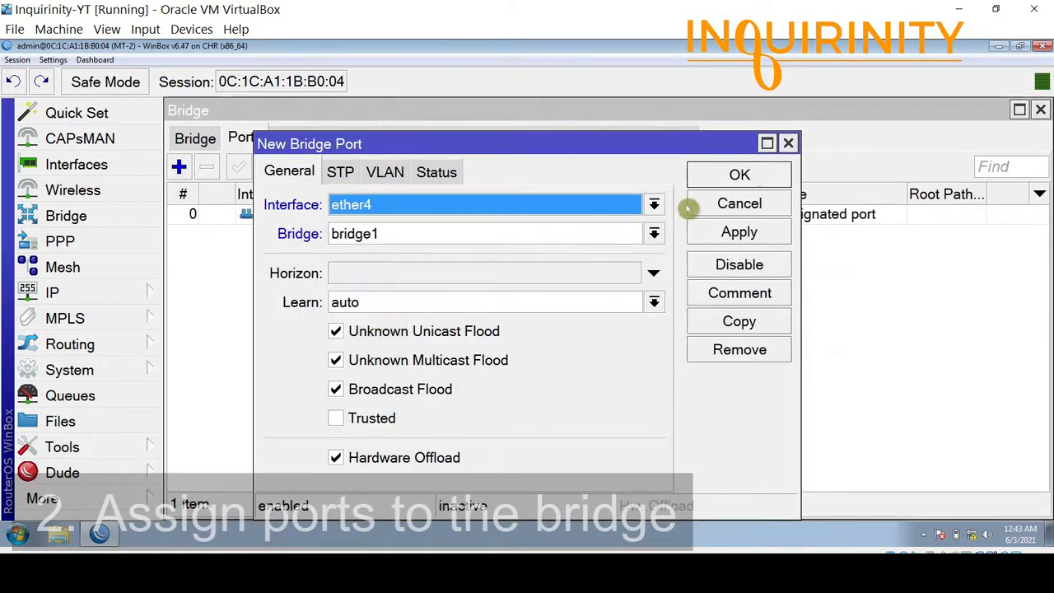
click(716, 174)
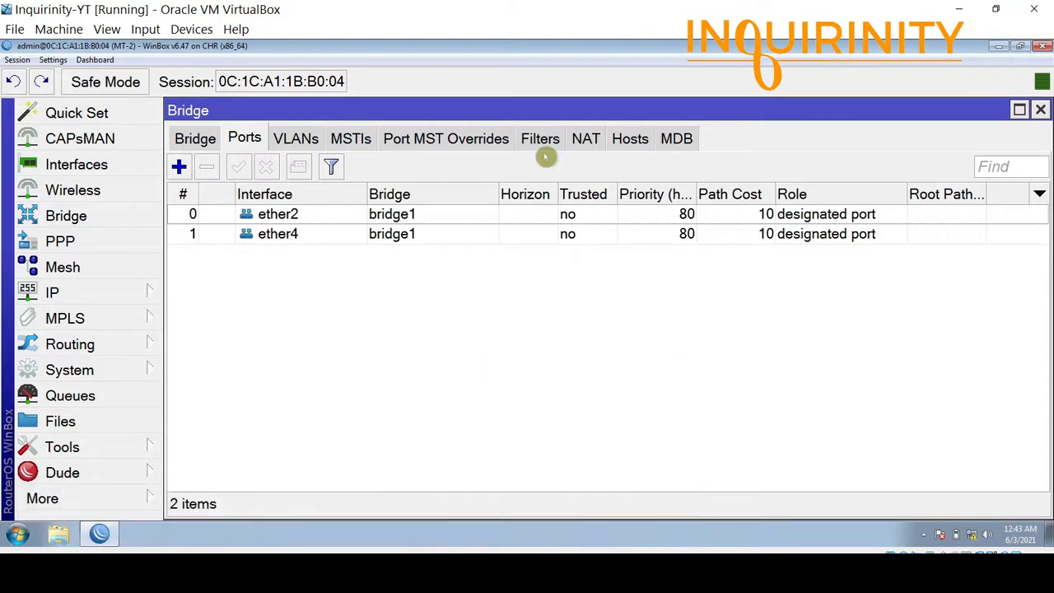
click(301, 140)
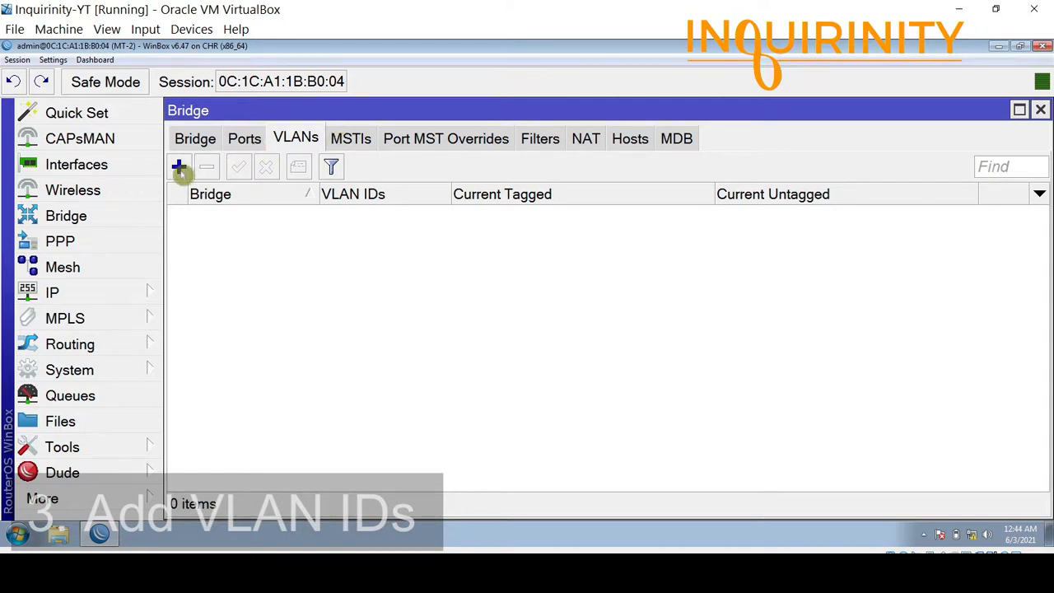
Add bridge VLAN 10 on bridge1 with ether2 as its untagged port.
click(179, 167)
drag(744, 249, 443, 219)
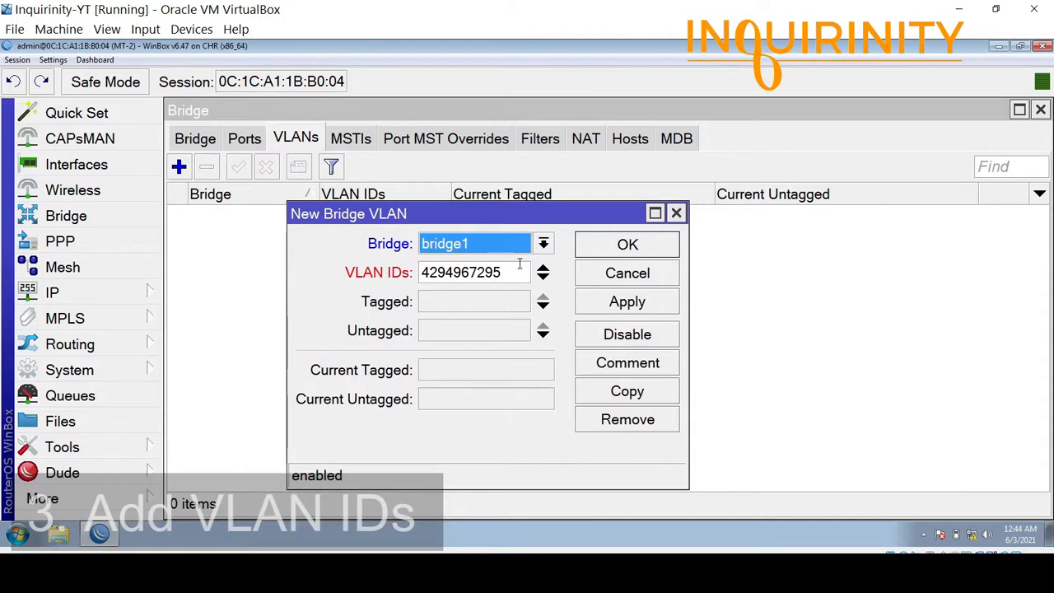
key(Tab)
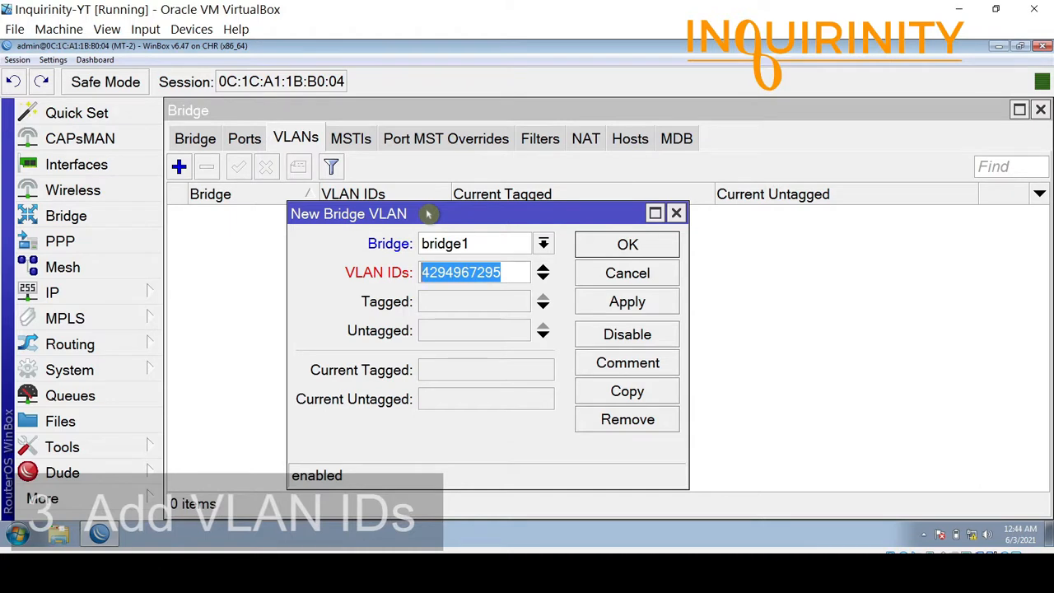
text(10)
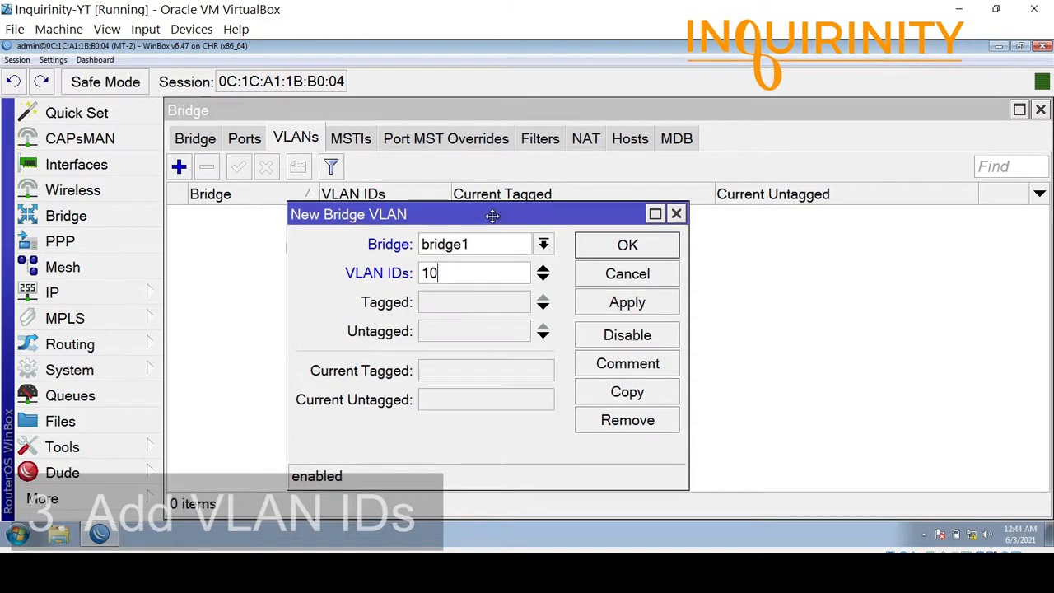
drag(492, 212, 485, 165)
click(484, 281)
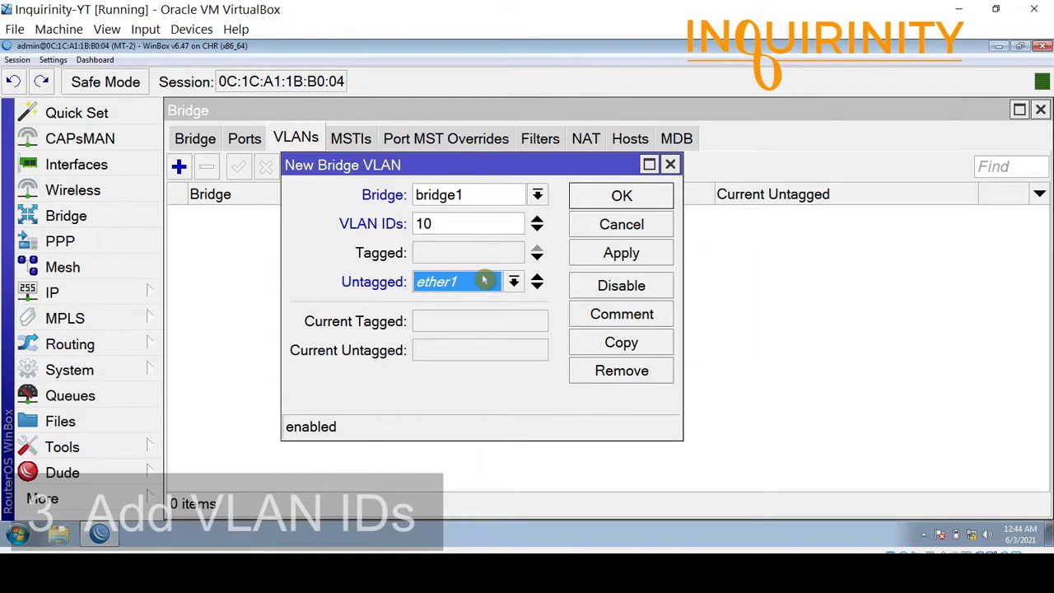
click(481, 282)
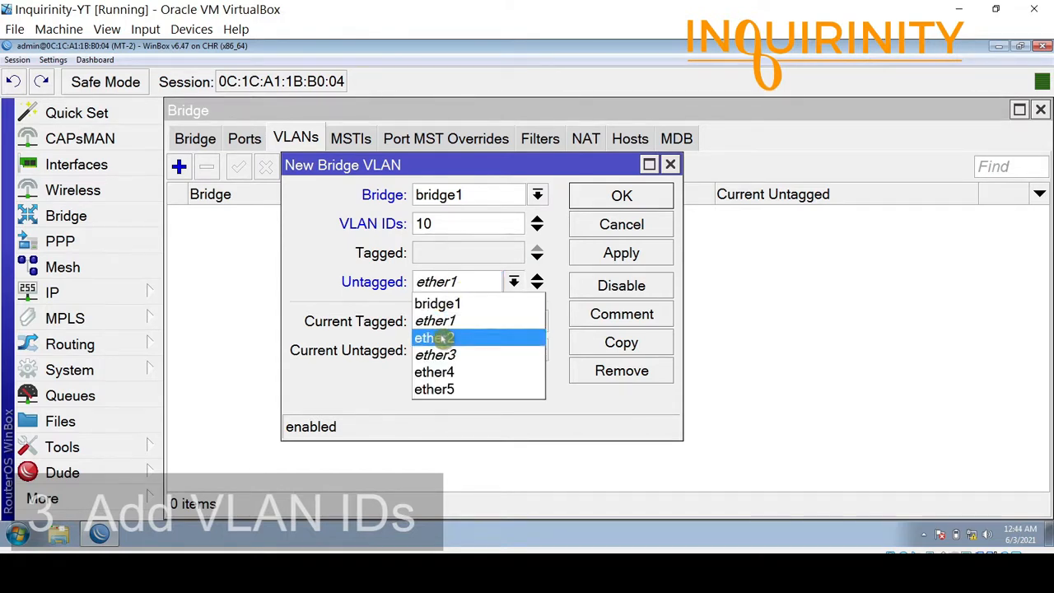
click(445, 338)
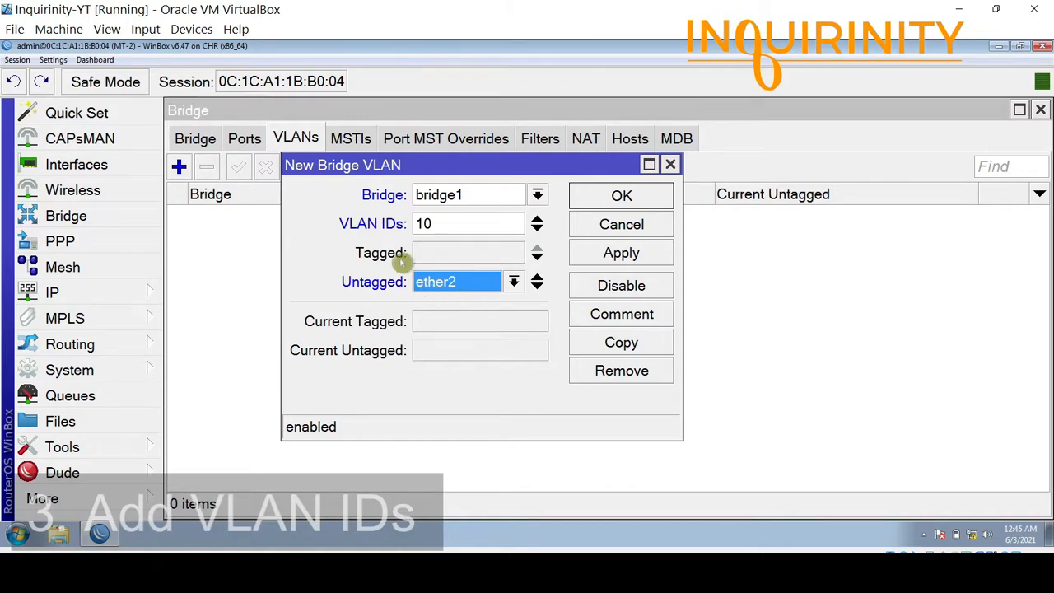
drag(429, 174, 384, 213)
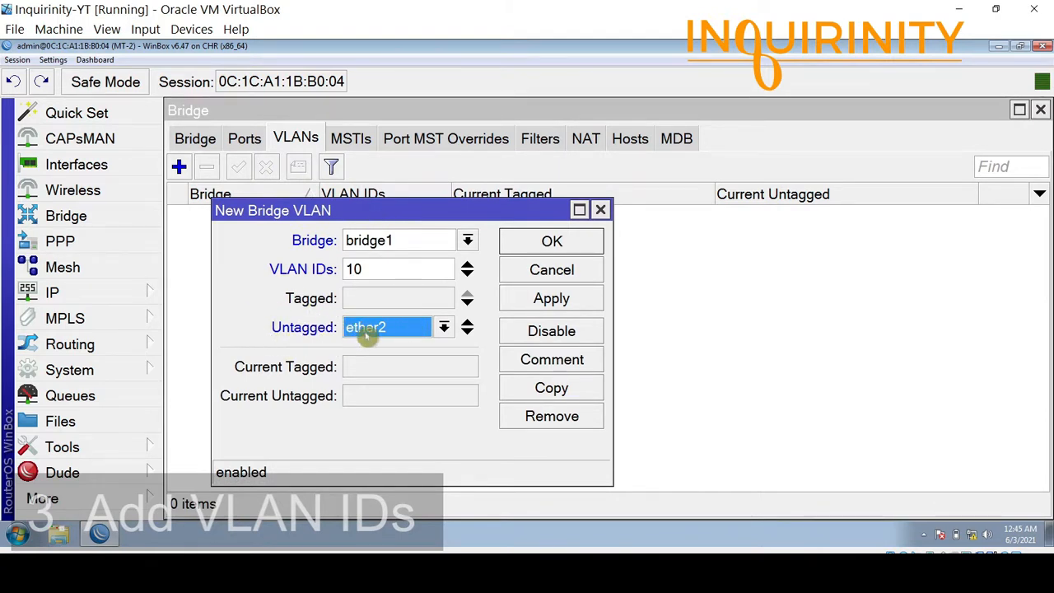
click(547, 246)
Add bridge VLAN 20 with ether4 untagged, then check both VLAN entries.
click(179, 167)
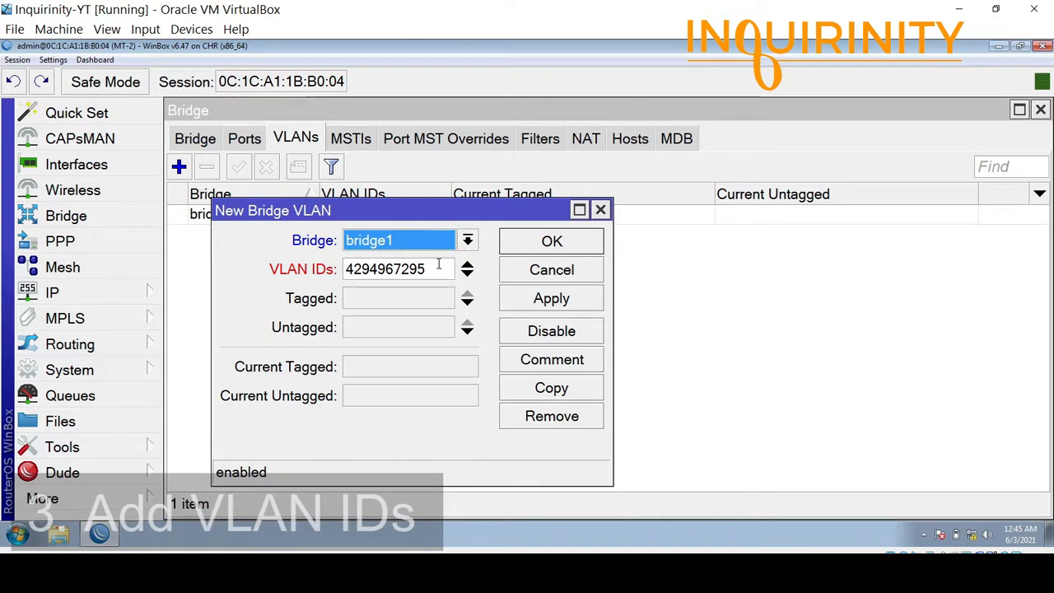
drag(437, 263, 271, 262)
text(20)
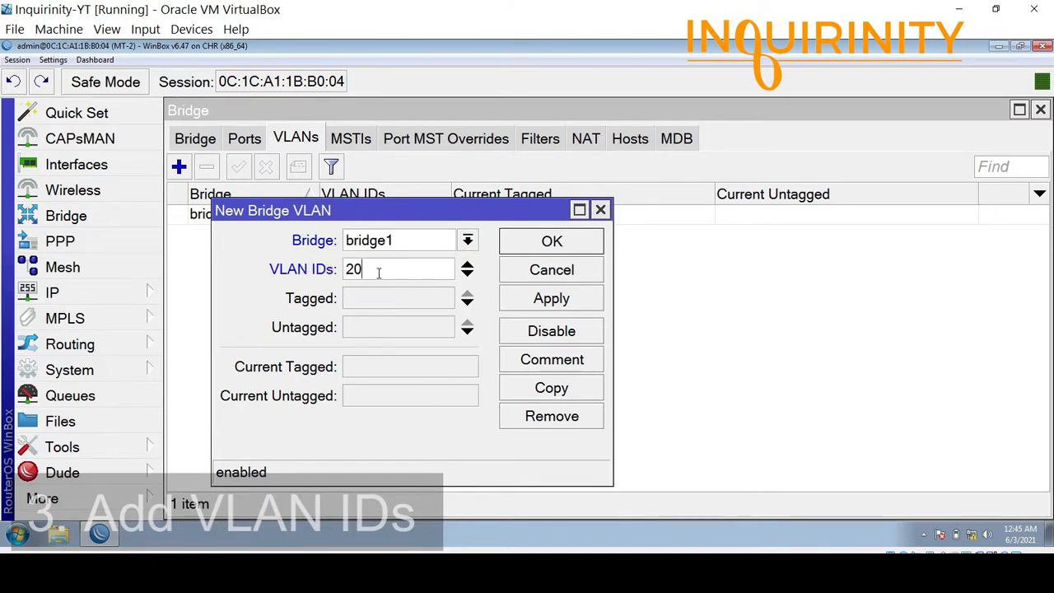
click(388, 329)
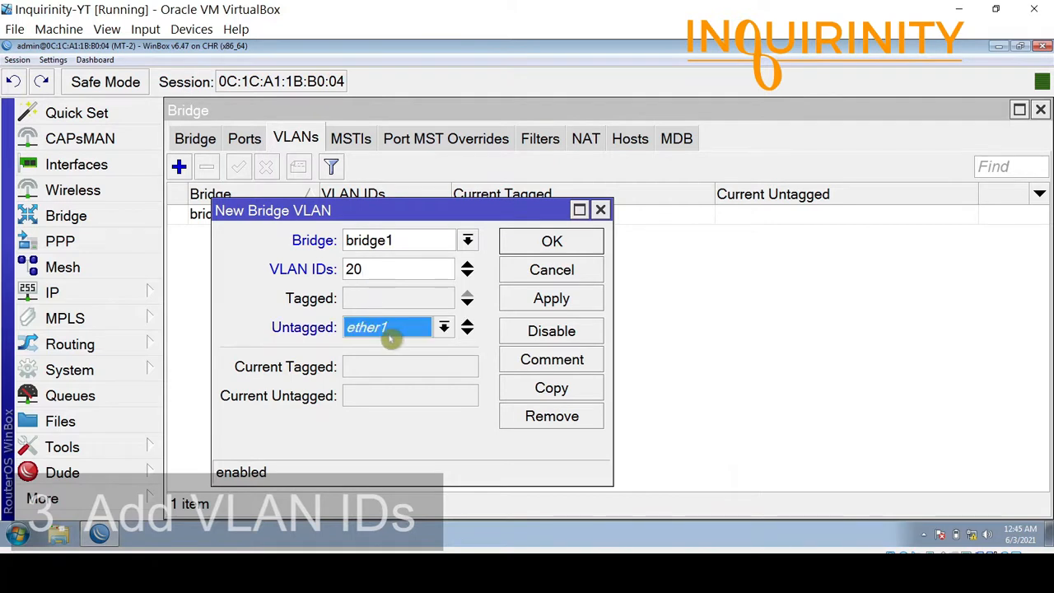
click(390, 333)
click(380, 418)
click(514, 240)
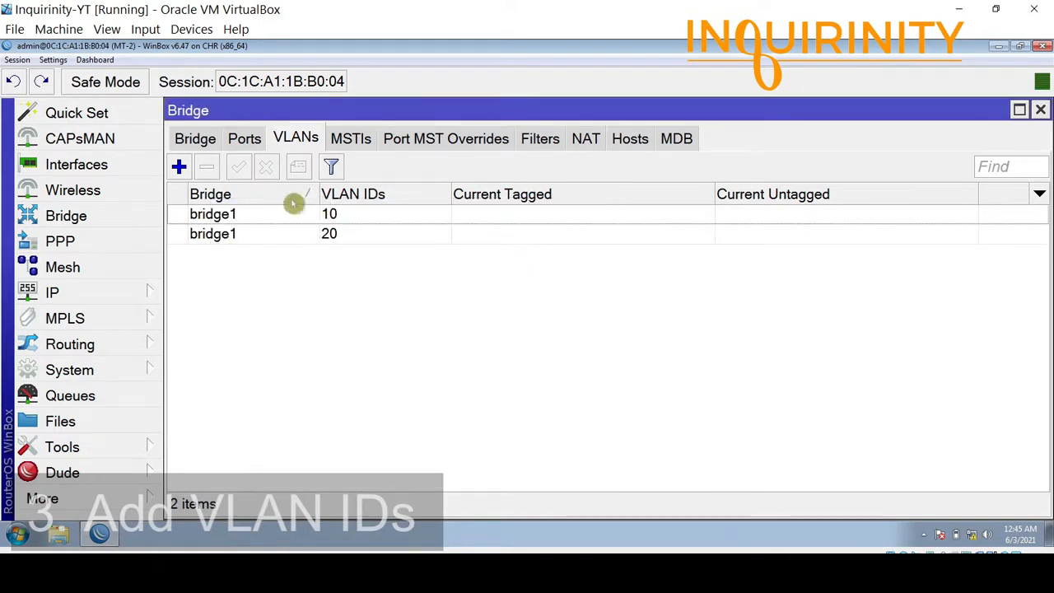
click(240, 214)
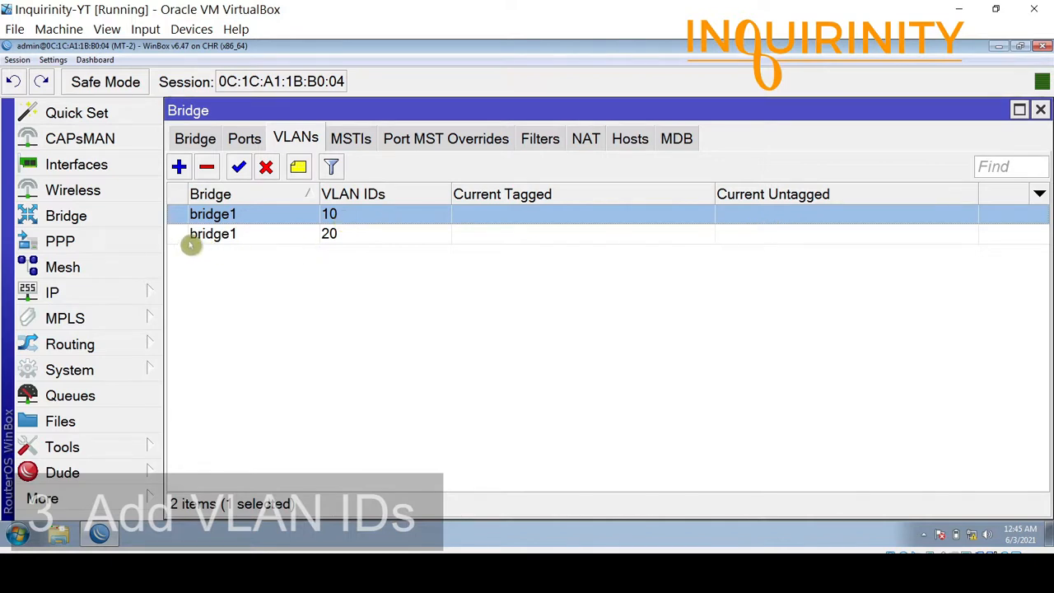
click(216, 237)
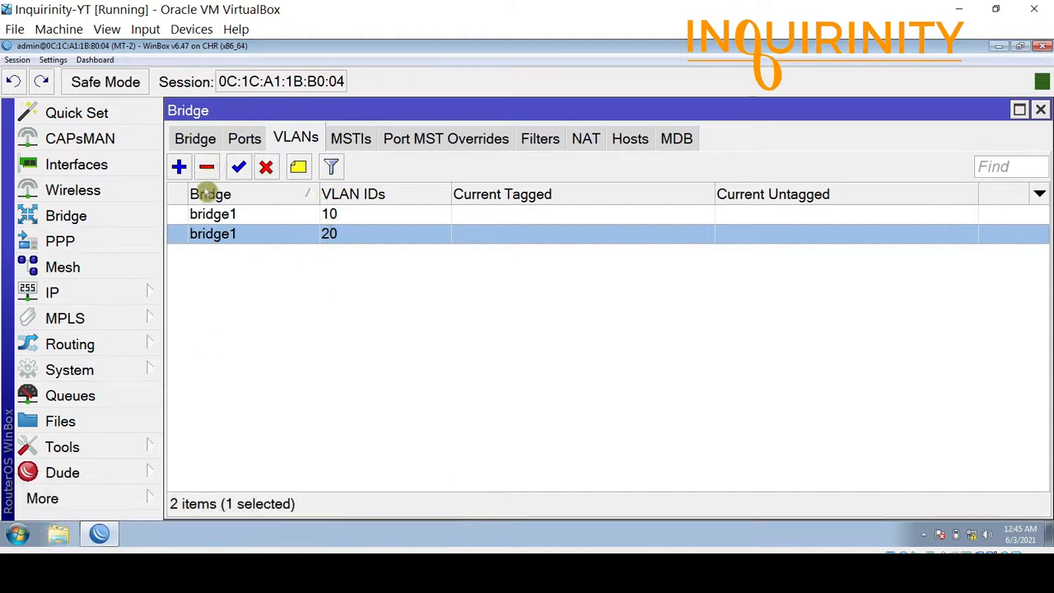
Set ether2's bridge port PVID to 10 and recheck its settings.
click(245, 140)
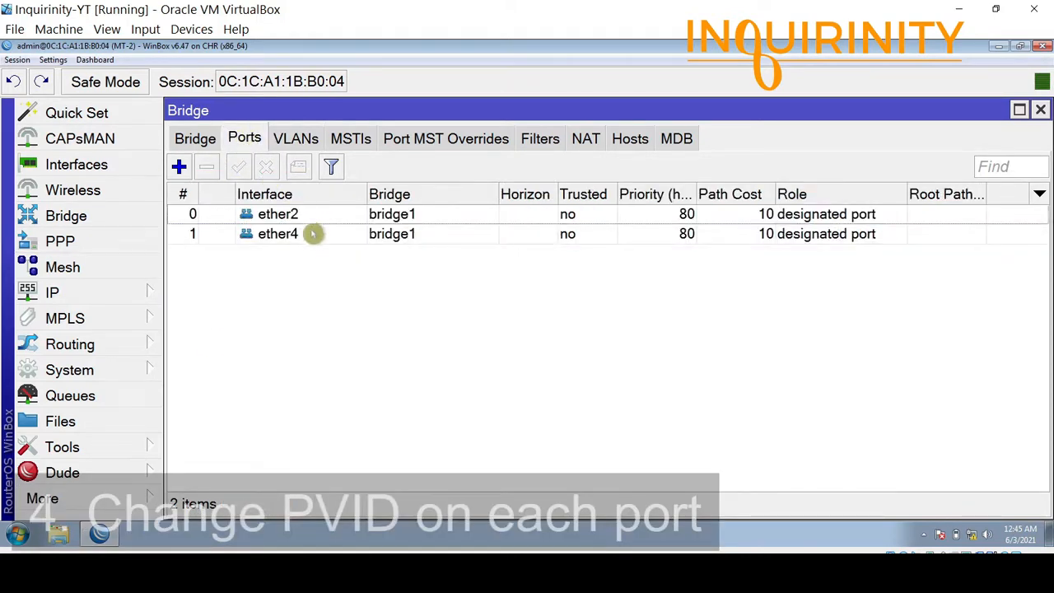
double_click(283, 215)
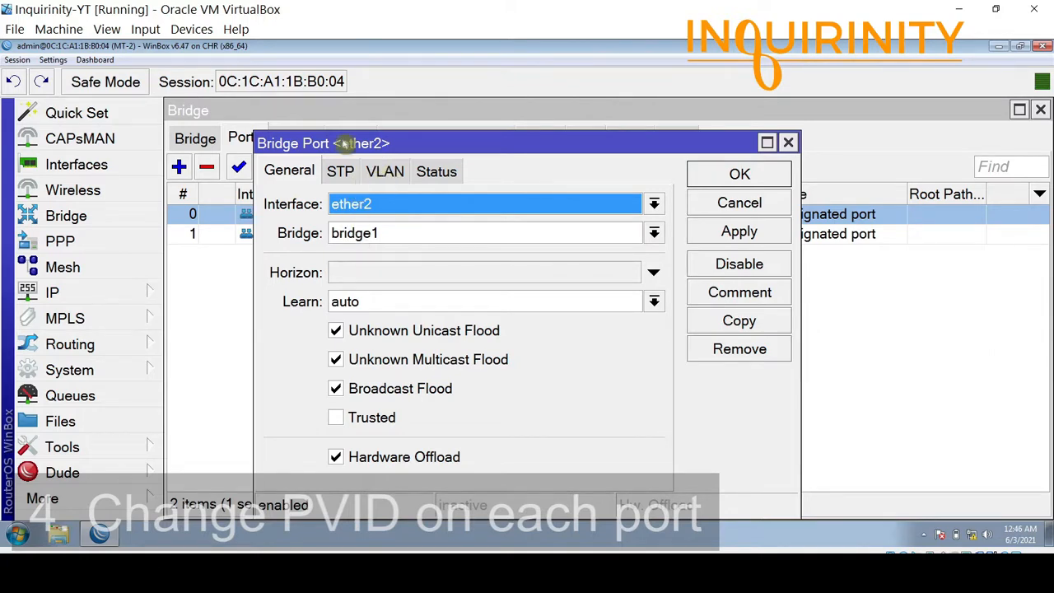
click(386, 171)
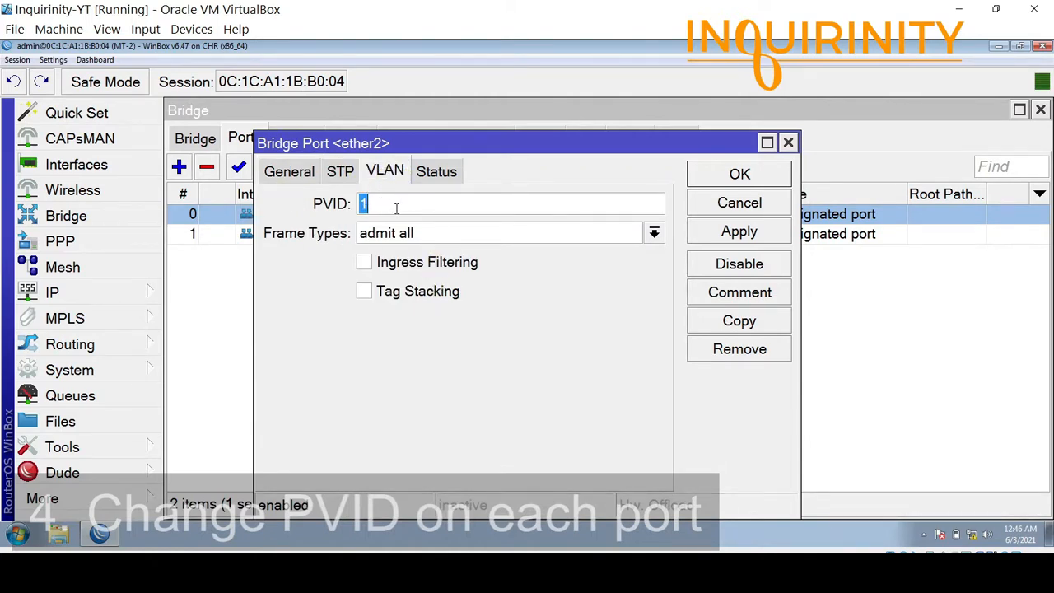
drag(522, 150, 484, 160)
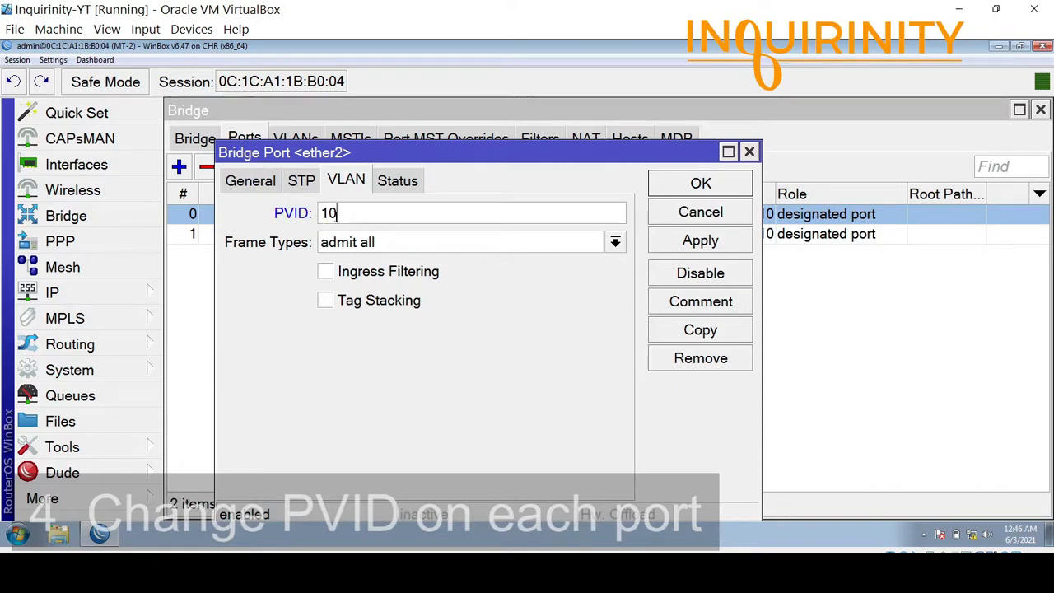
click(684, 188)
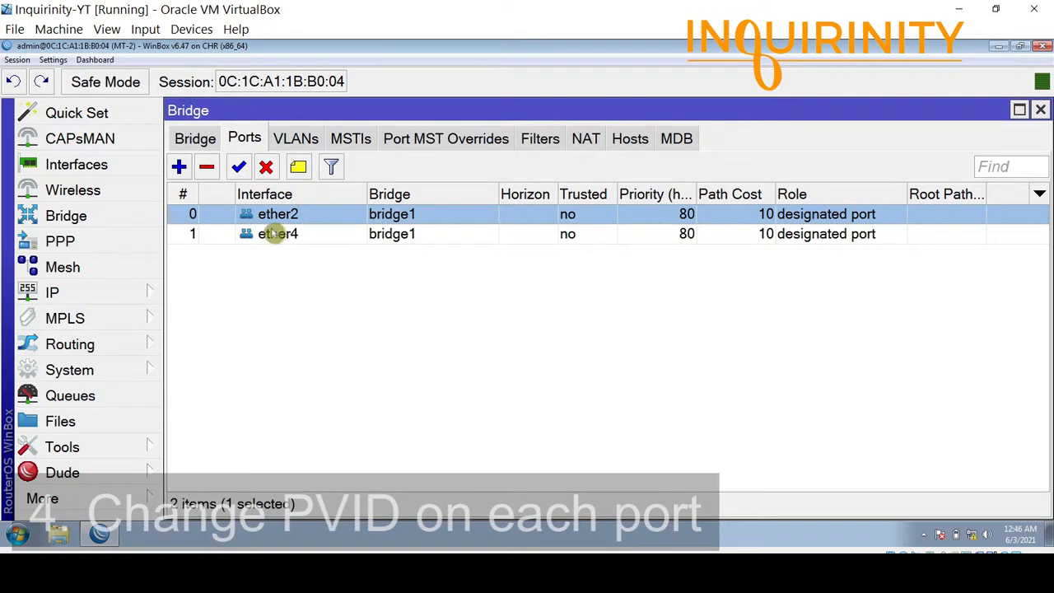
double_click(278, 233)
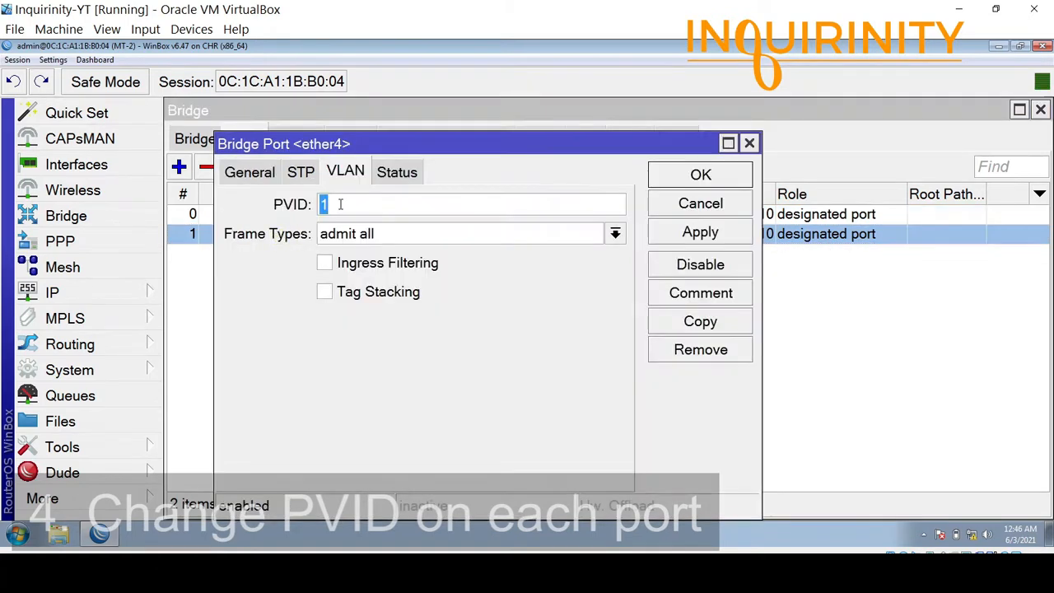
click(658, 207)
double_click(294, 216)
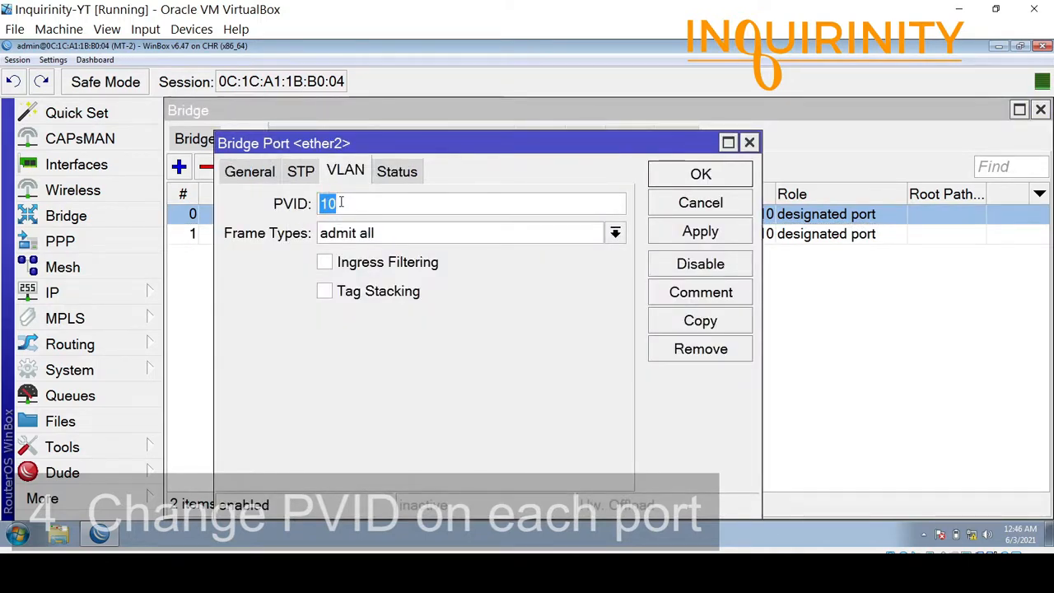
click(698, 173)
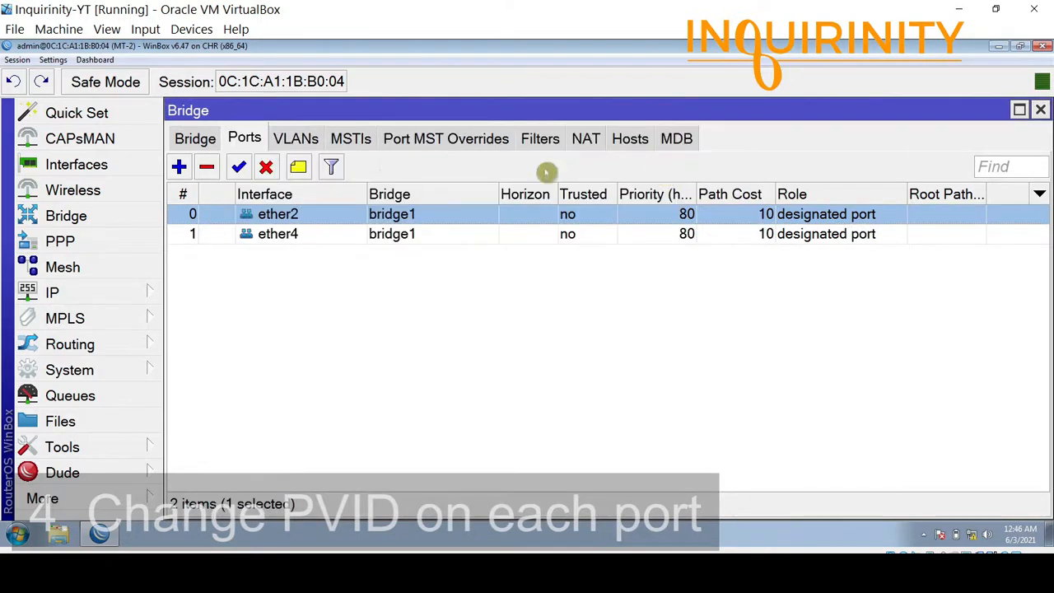
Set ether4's bridge port PVID to 20 and return to the bridge list.
double_click(287, 237)
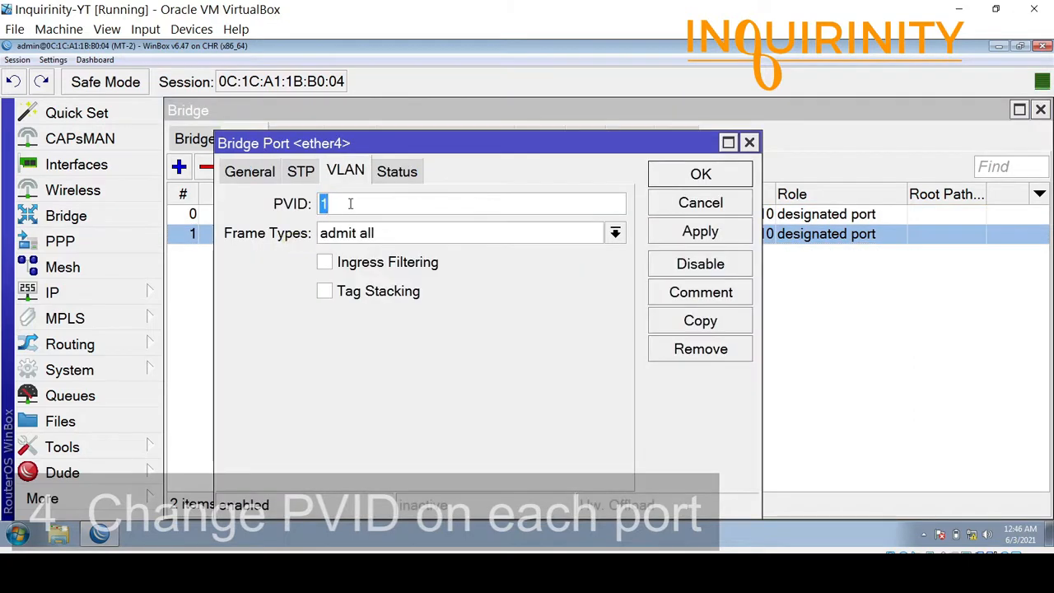
text(20)
click(694, 174)
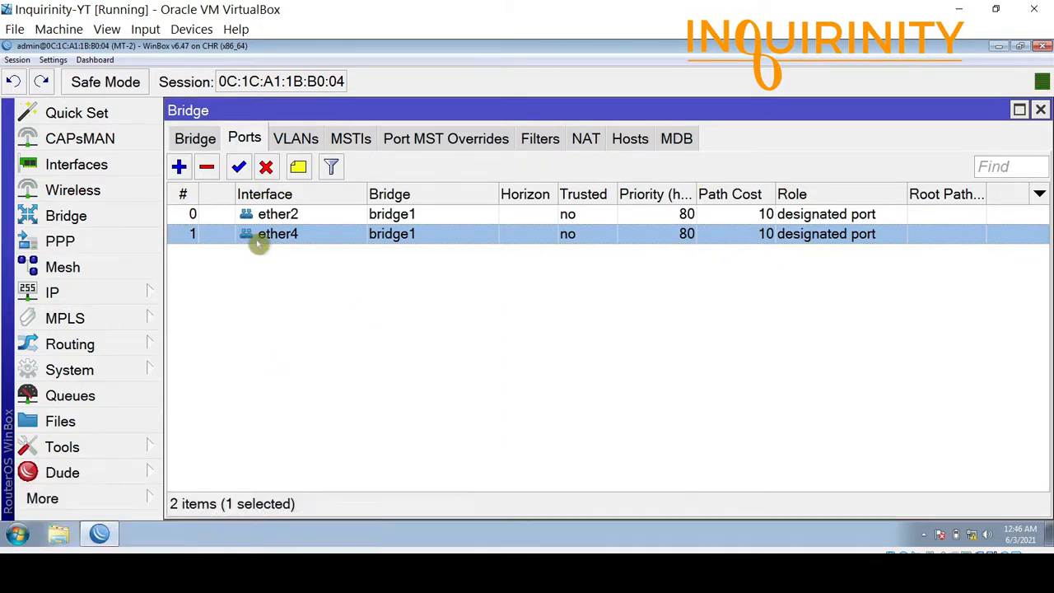
click(195, 139)
Tick VLAN Filtering in bridge1's VLAN settings and apply it.
double_click(233, 216)
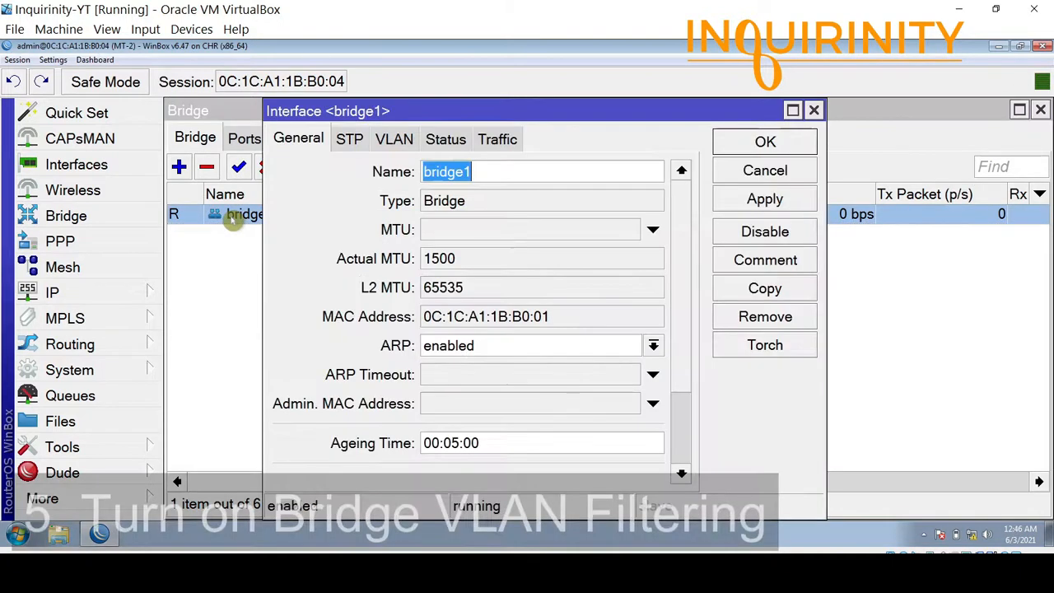
click(394, 142)
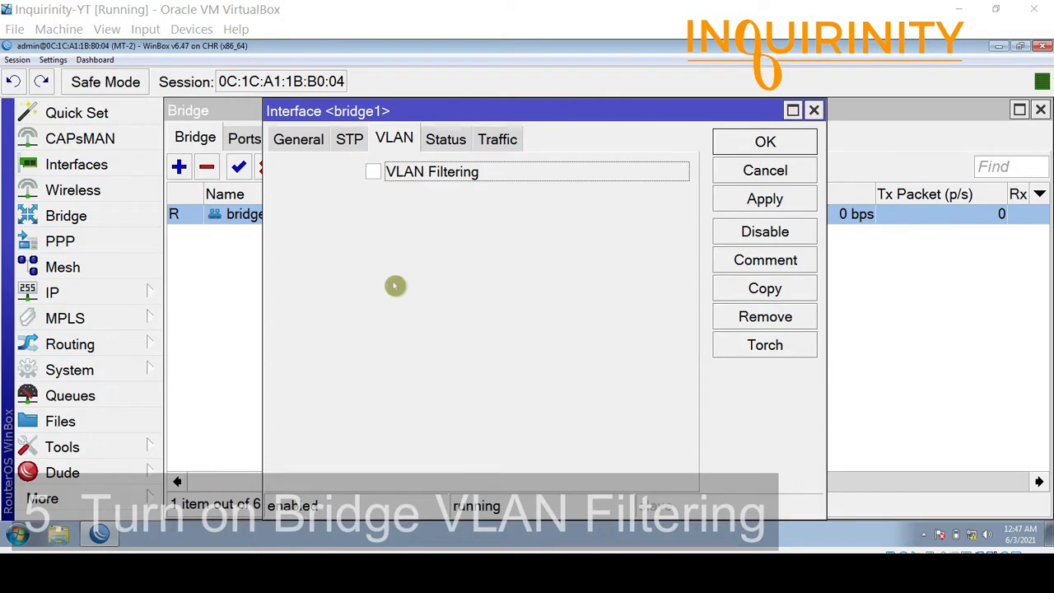
drag(520, 118, 447, 179)
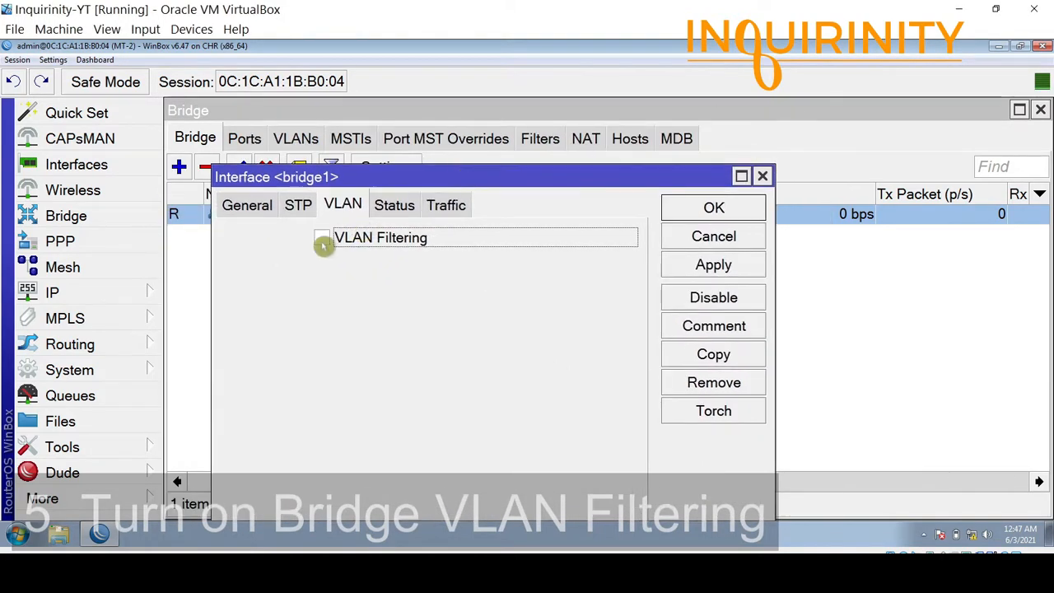
click(322, 240)
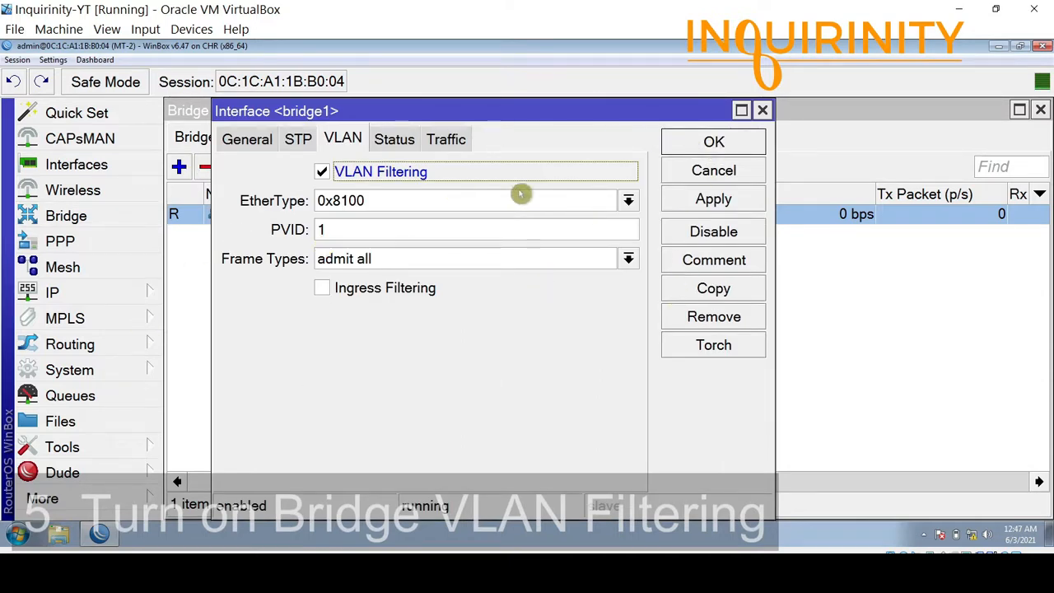
click(713, 146)
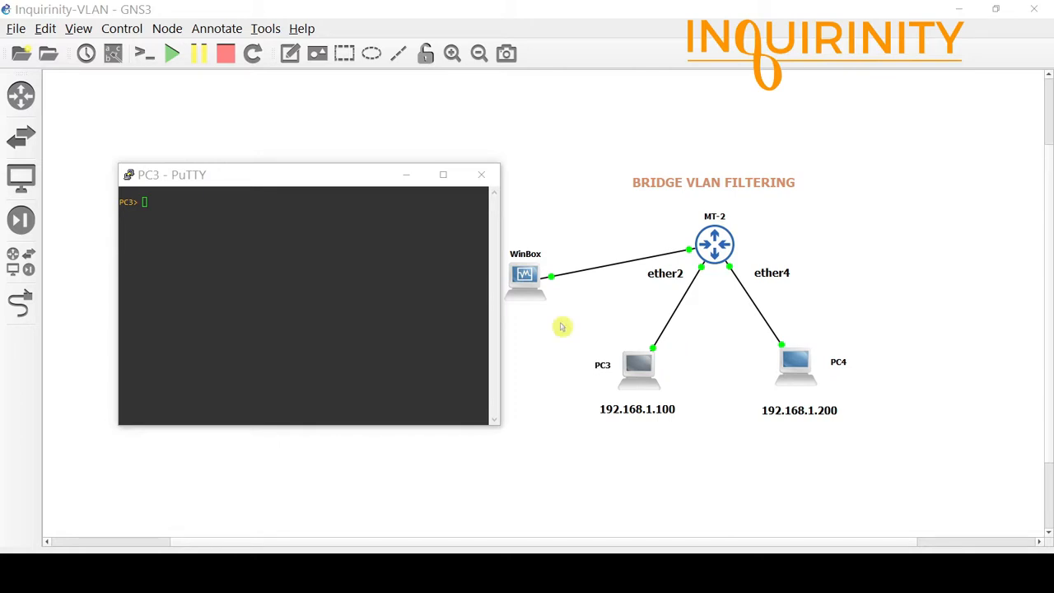
Ping 192.168.1.200 from PC3's console and confirm it is not reachable.
click(354, 275)
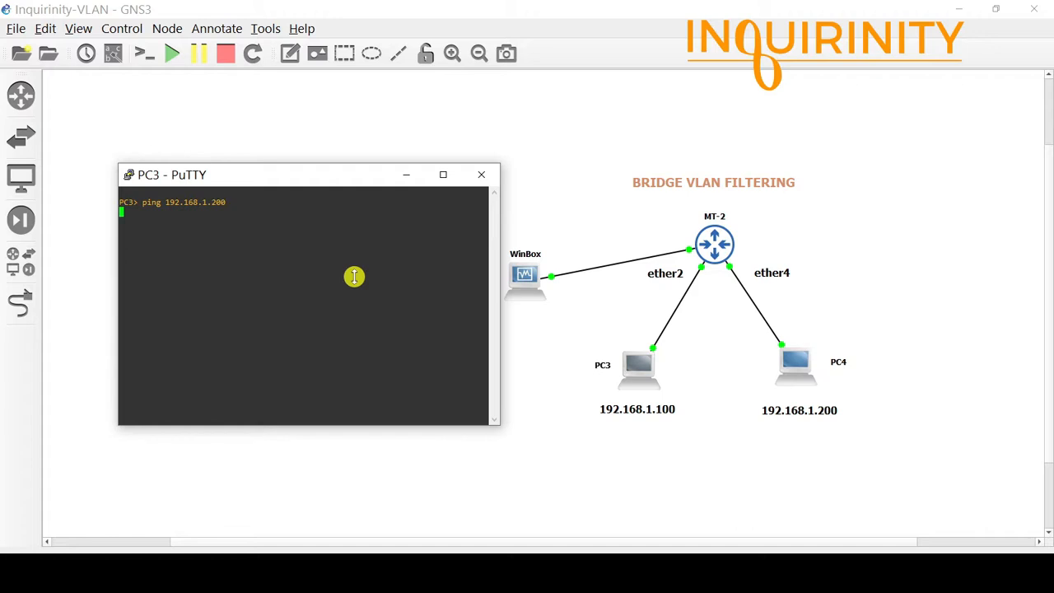
drag(335, 182, 338, 196)
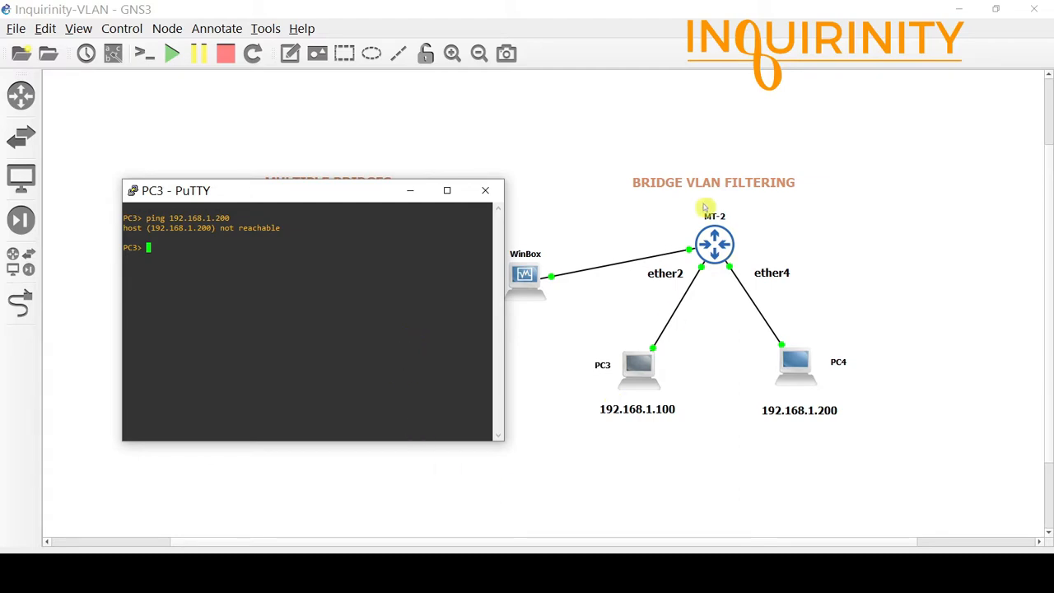
click(622, 572)
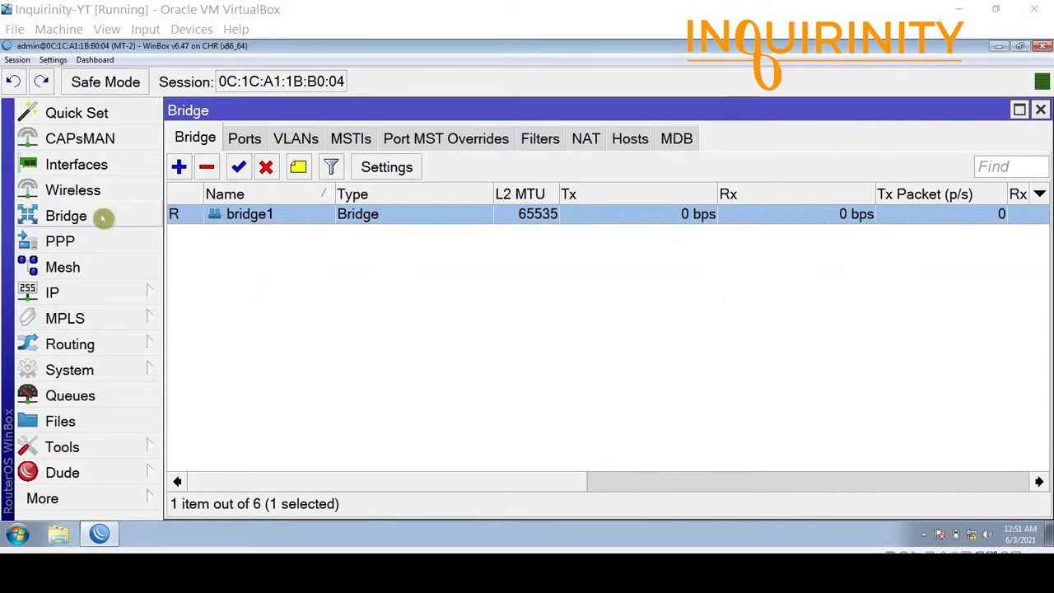
Turn off VLAN filtering on bridge1 and rerun PC3's ping to 192.168.1.200, getting replies.
double_click(252, 214)
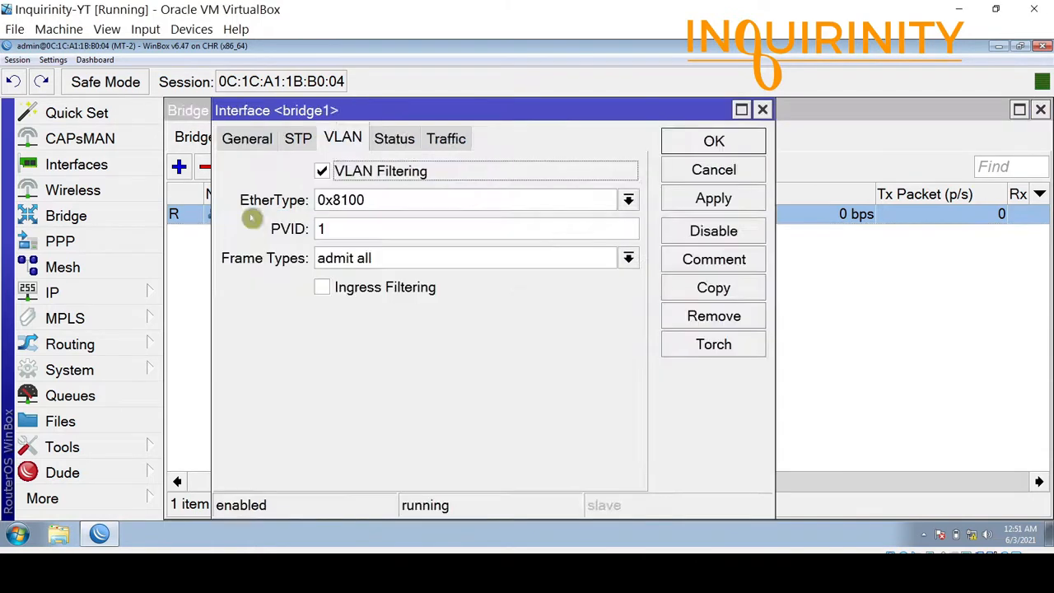
drag(298, 110, 317, 201)
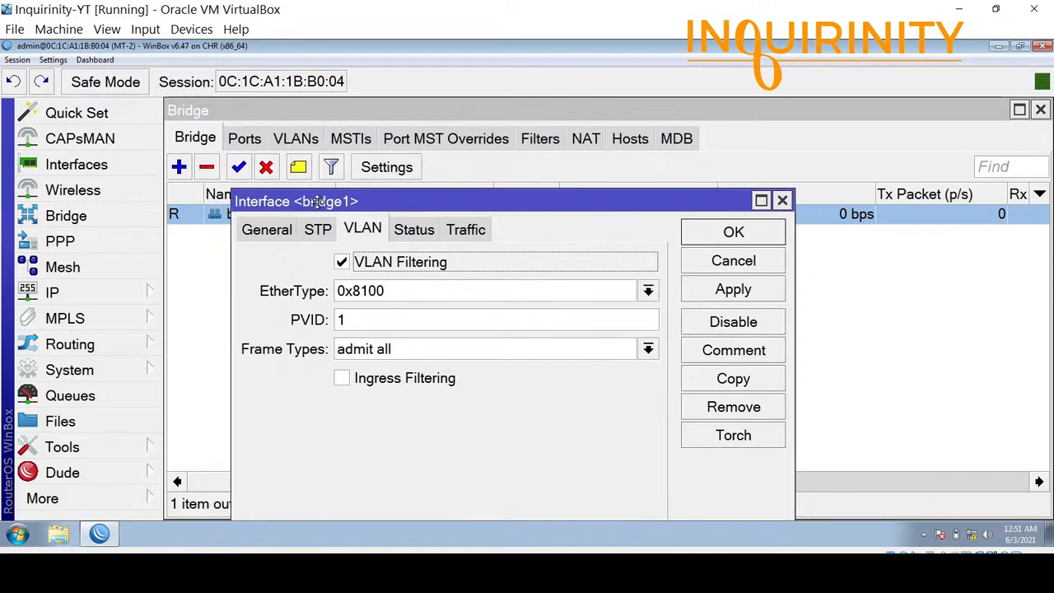
click(341, 262)
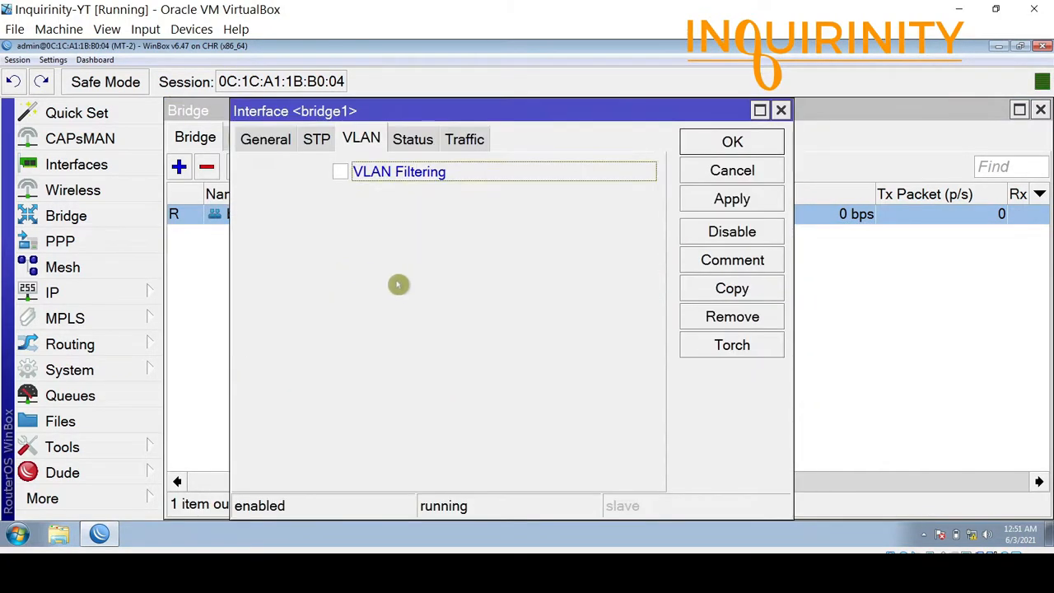
click(713, 145)
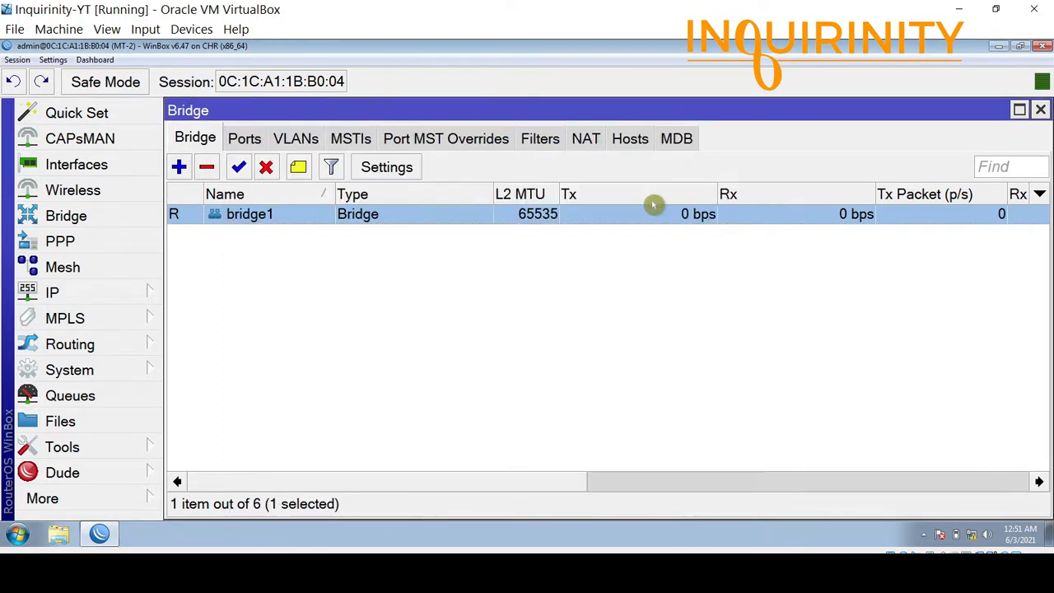
key(alt+Tab)
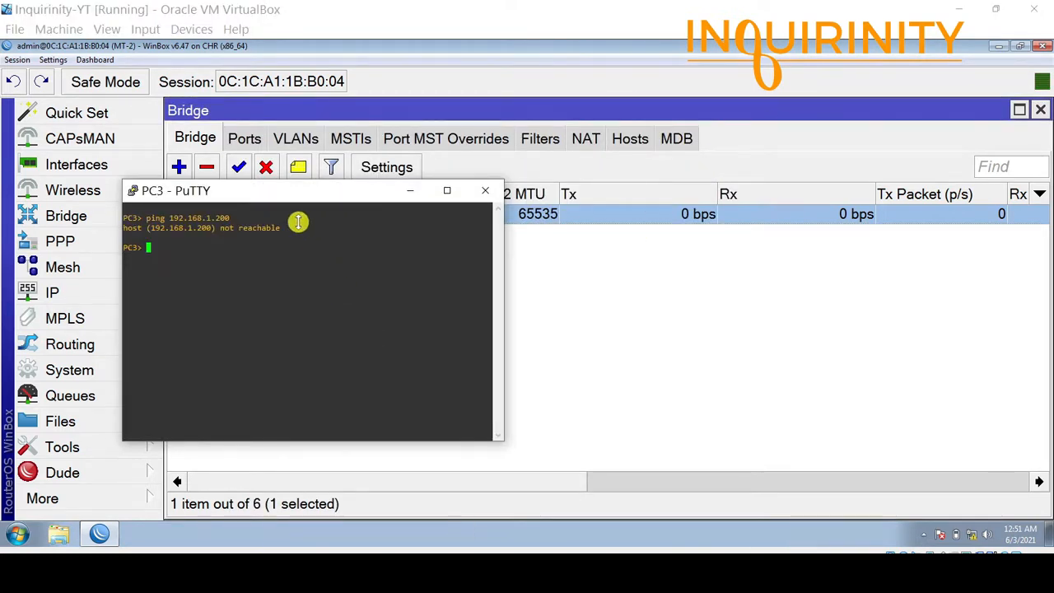
key(Up)
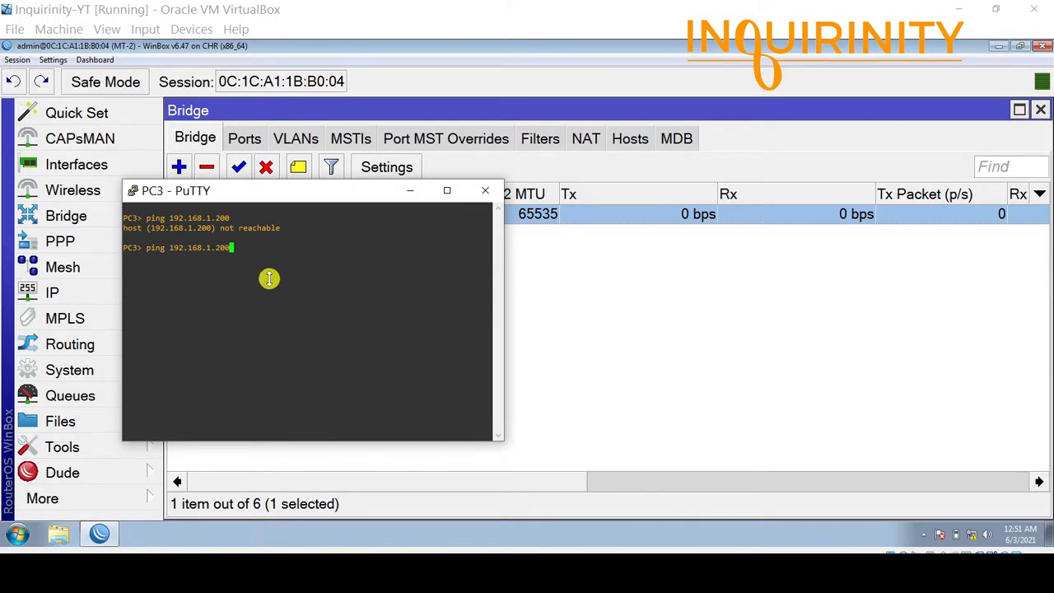
key(Return)
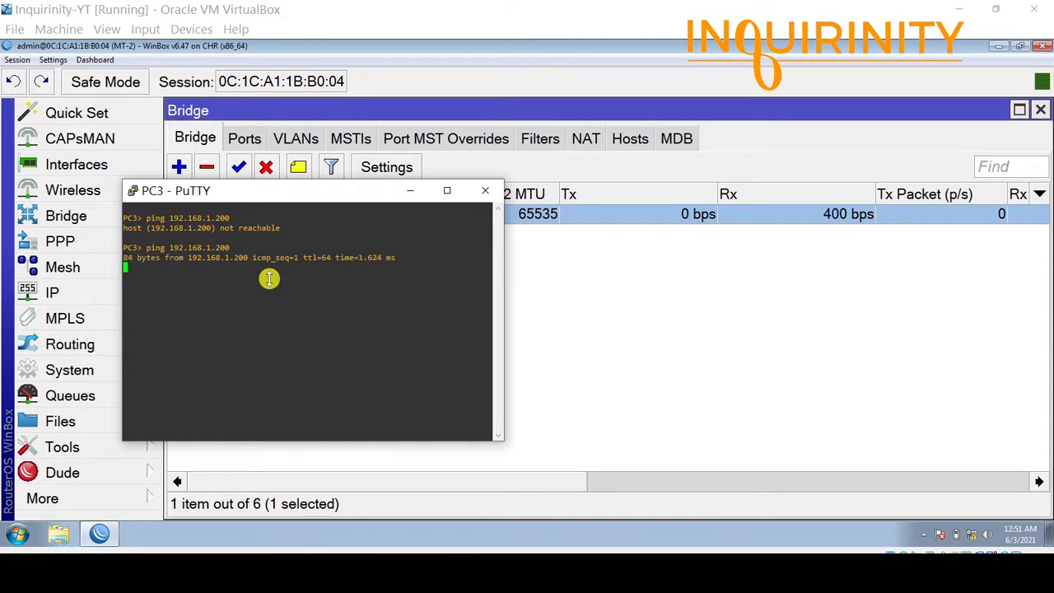
drag(303, 196, 400, 275)
Review bridge1's ether2 port settings and its VLAN 10 and 20 entries.
click(244, 139)
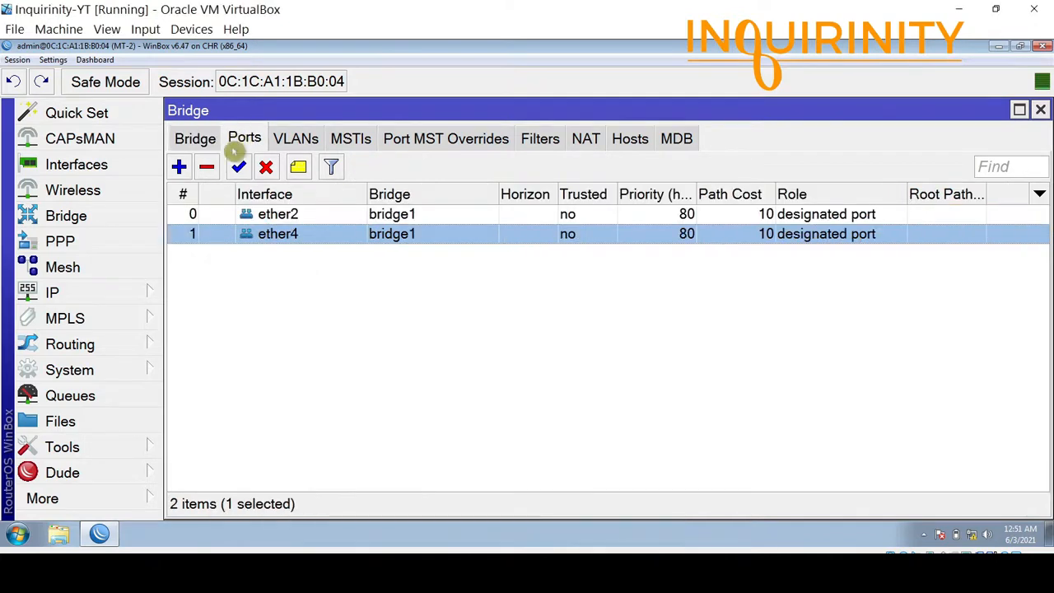
double_click(275, 213)
click(688, 173)
click(301, 140)
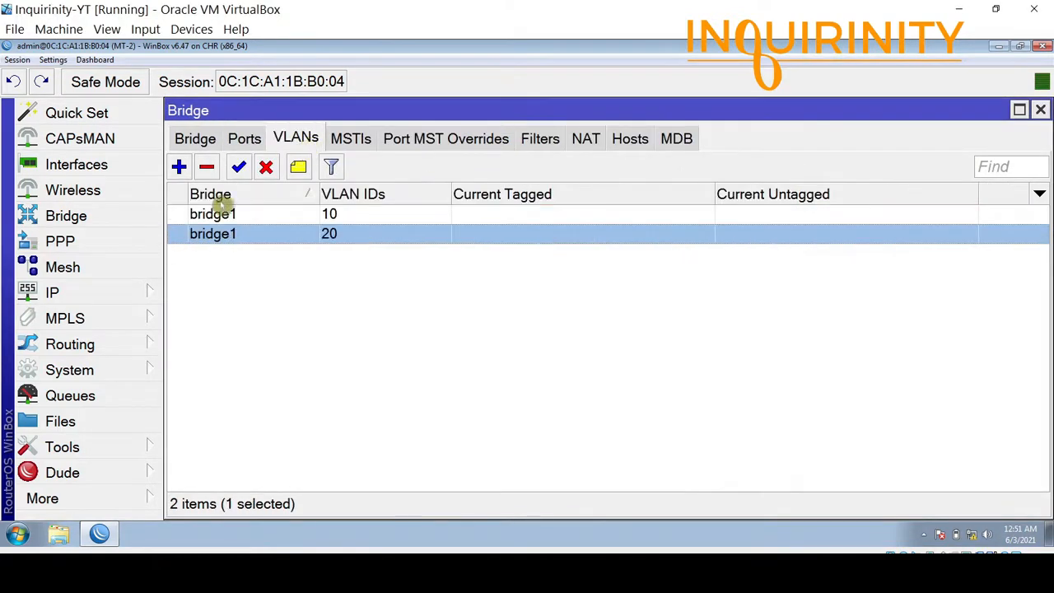
click(237, 214)
click(235, 234)
click(494, 574)
drag(400, 273, 356, 221)
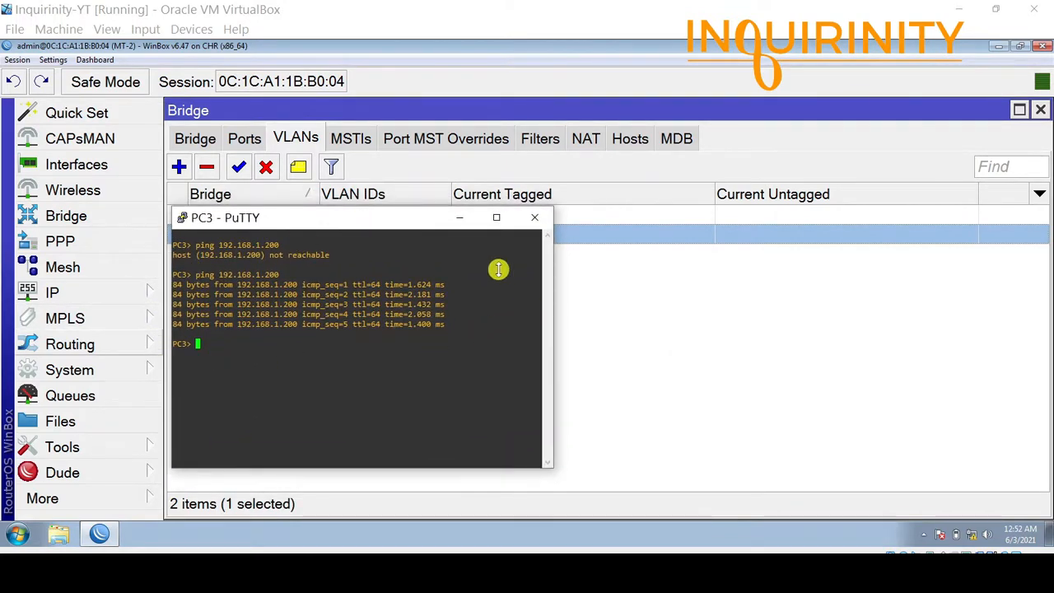
Reopen bridge1's settings and check its member ports.
click(181, 138)
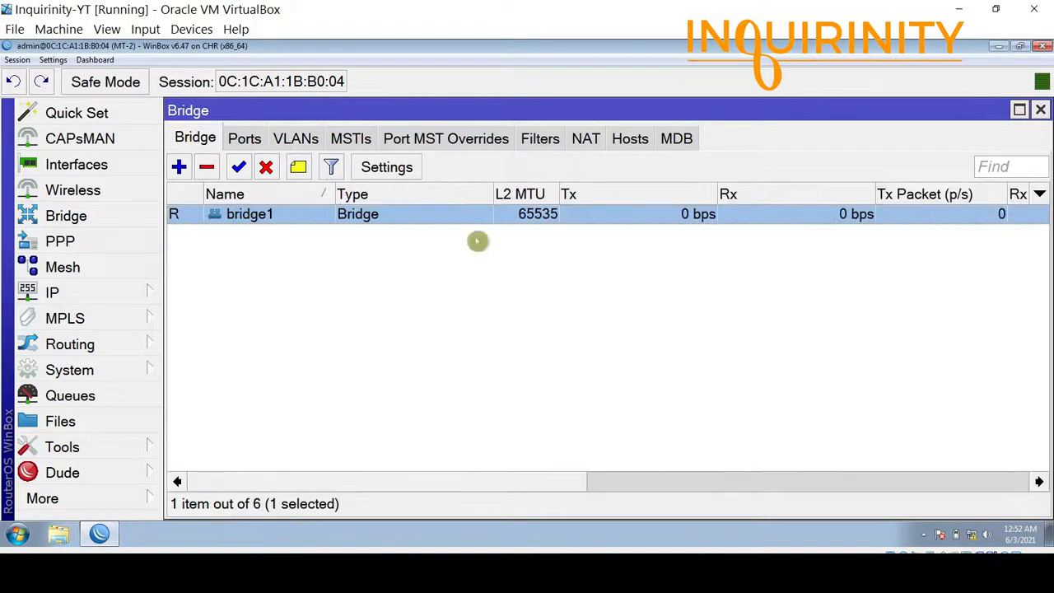
double_click(266, 214)
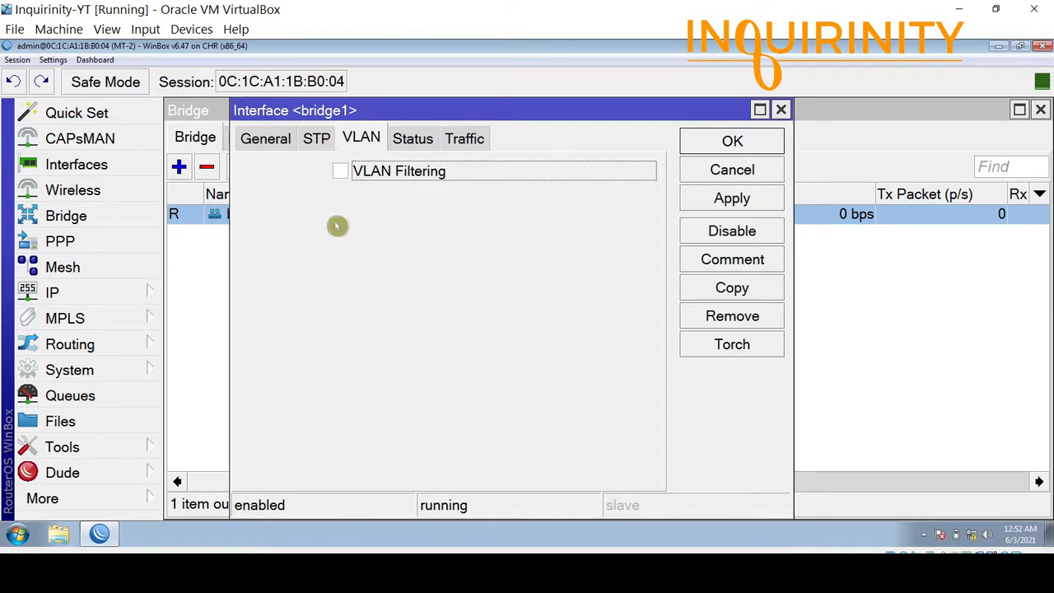
drag(337, 110, 422, 233)
click(245, 140)
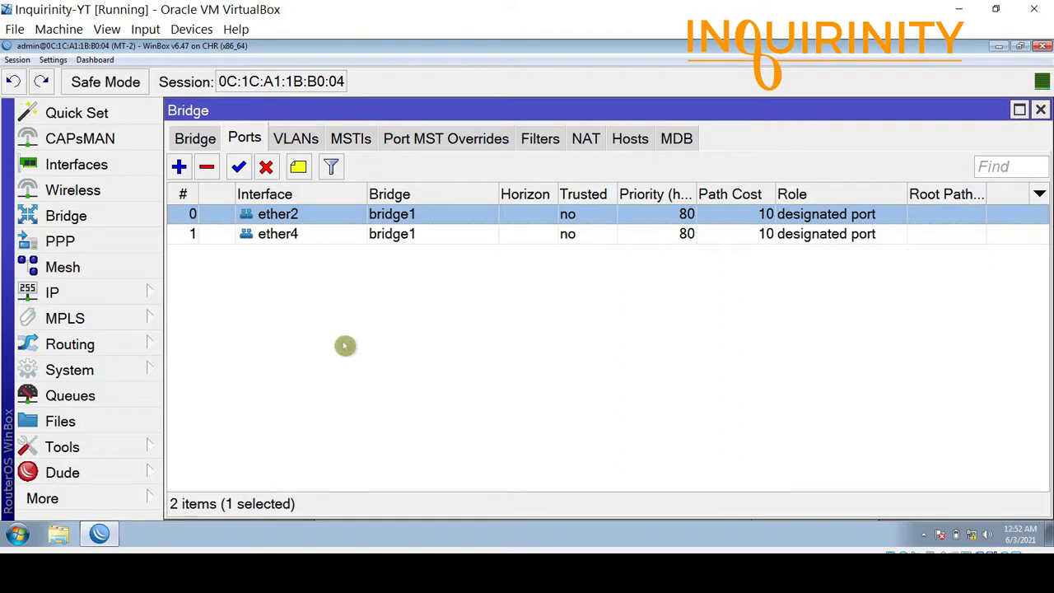
click(196, 145)
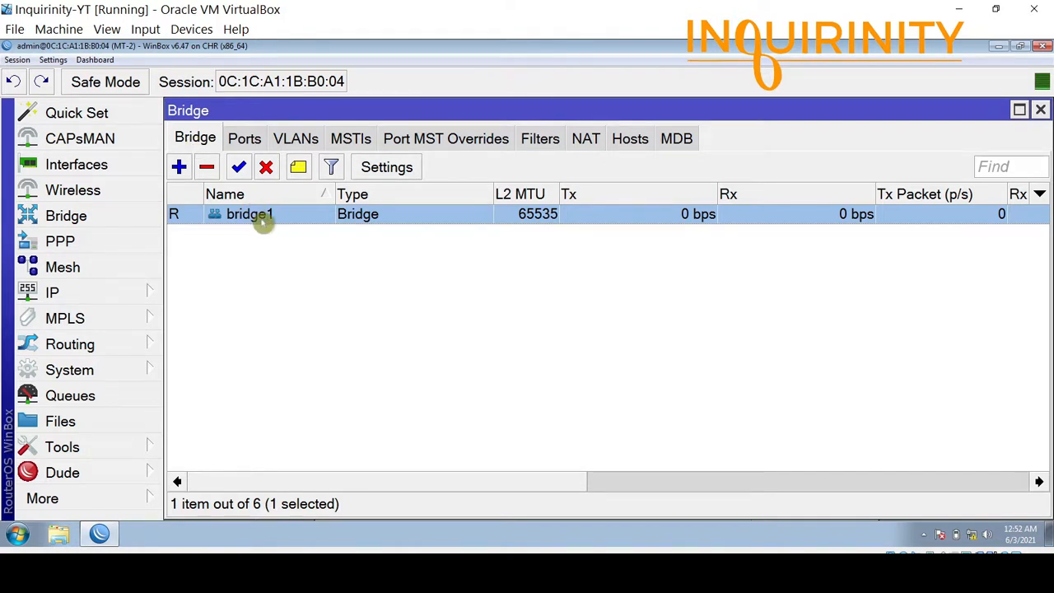
Re-enable VLAN filtering on bridge1 and rerun PC3's ping to 192.168.1.200, which times out.
double_click(261, 229)
click(425, 172)
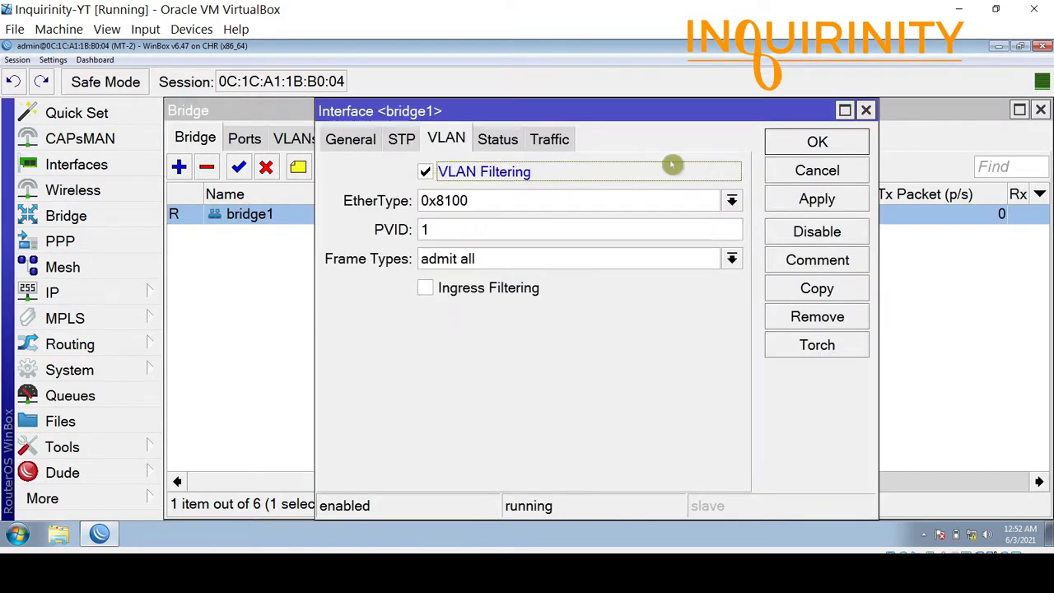
click(790, 149)
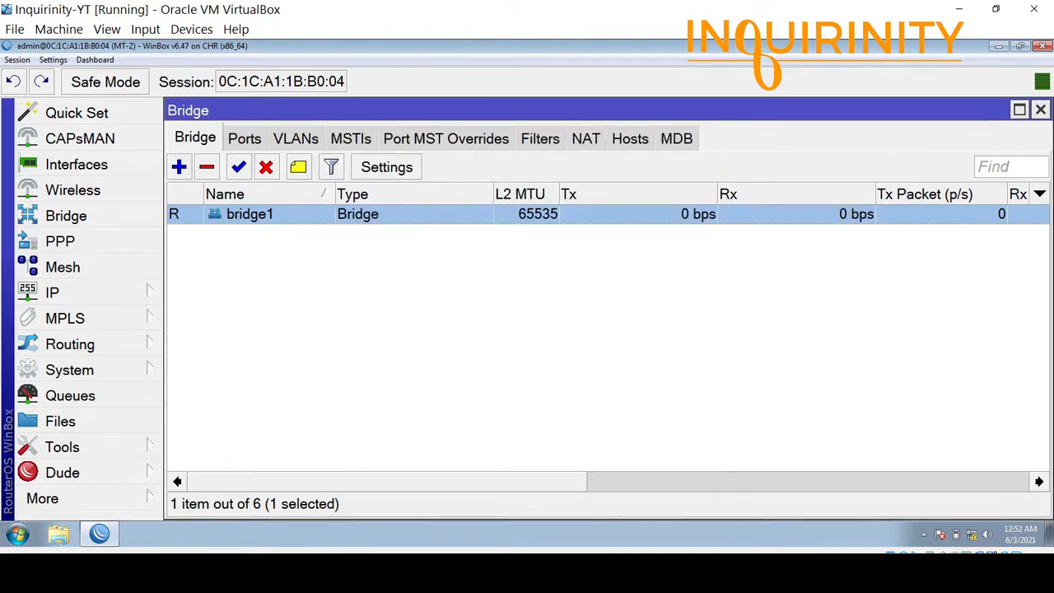
key(alt+Tab)
key(Up)
key(Return)
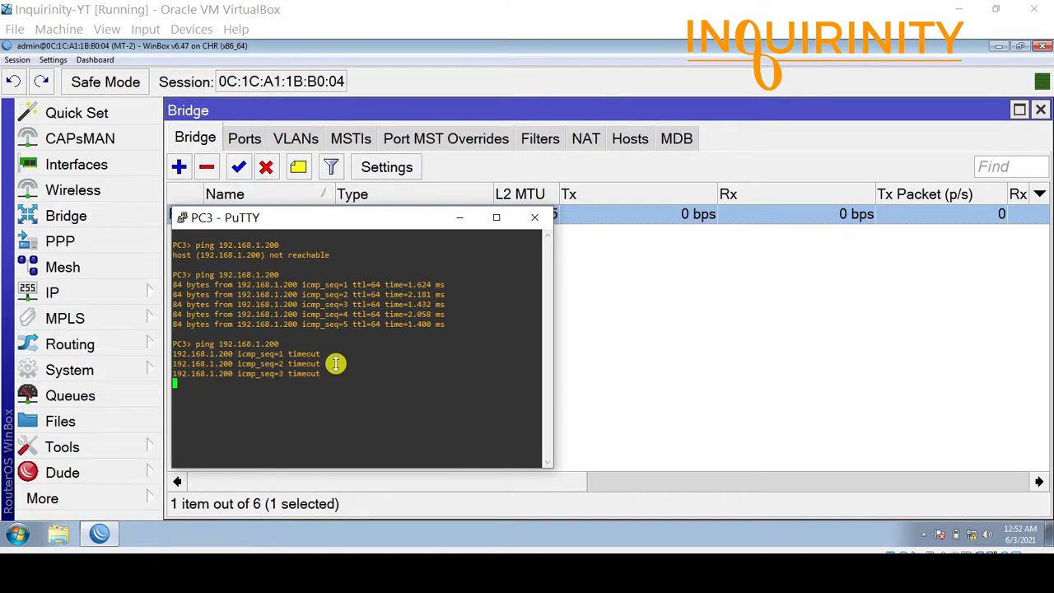
drag(414, 219, 596, 236)
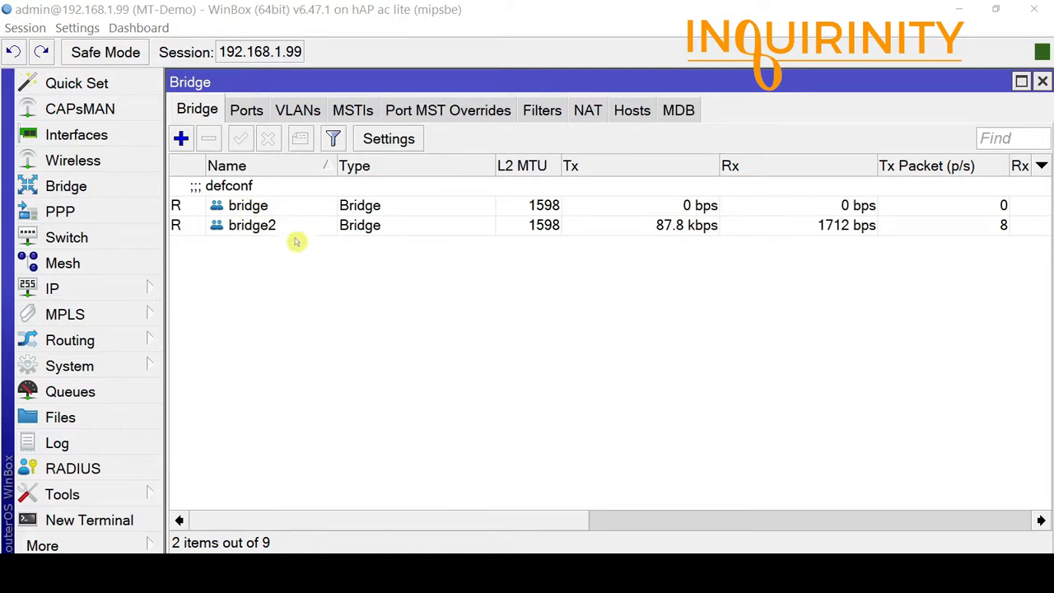
Select MT-Demo's bridge and bridge2, then list ports: ether2–ether3 on bridge, ether4–ether5 on bridge2.
click(260, 221)
click(260, 212)
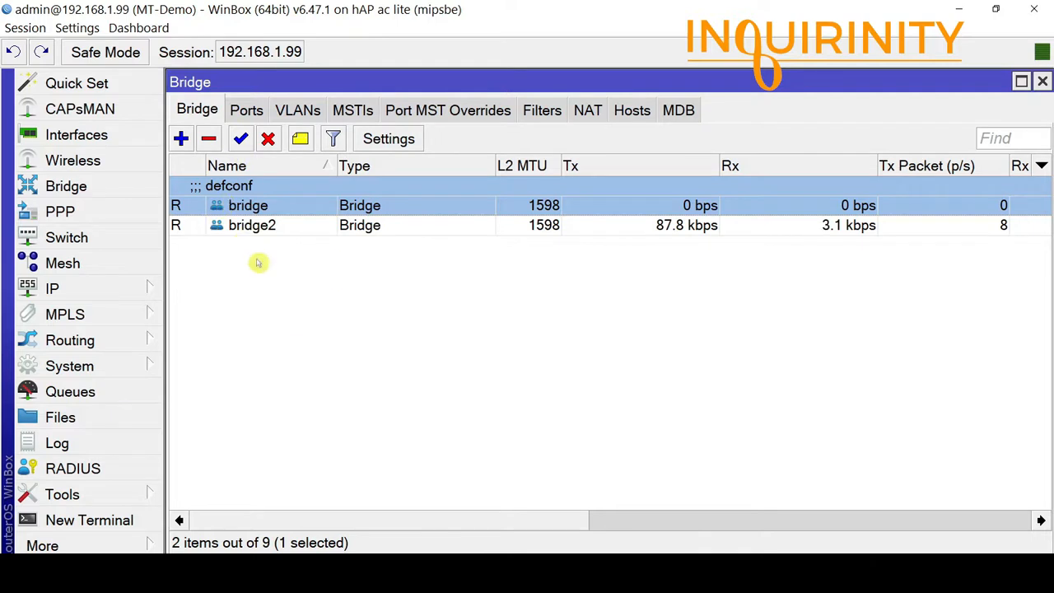
click(246, 110)
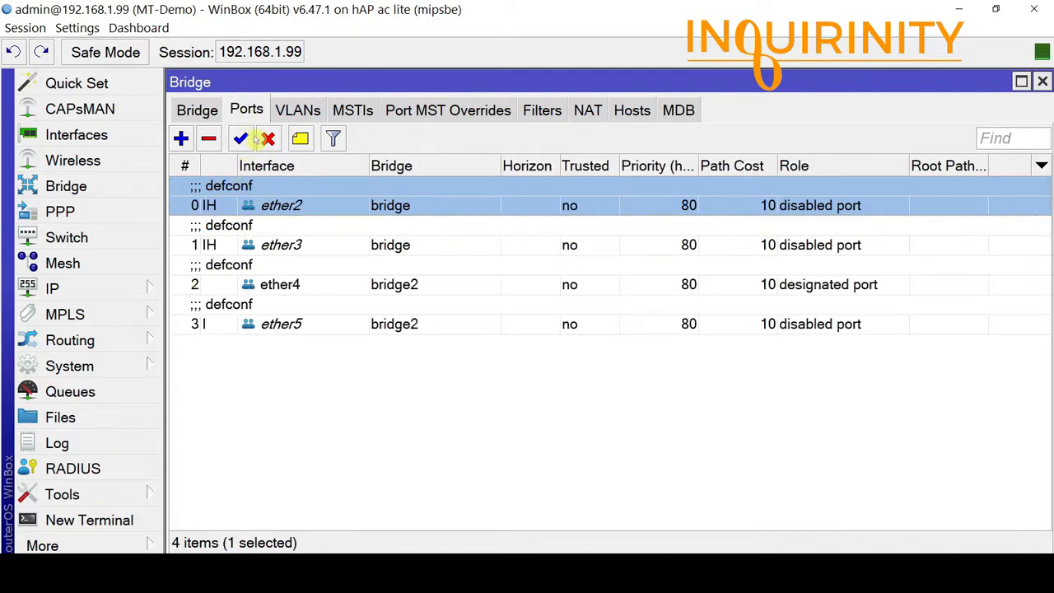
double_click(276, 206)
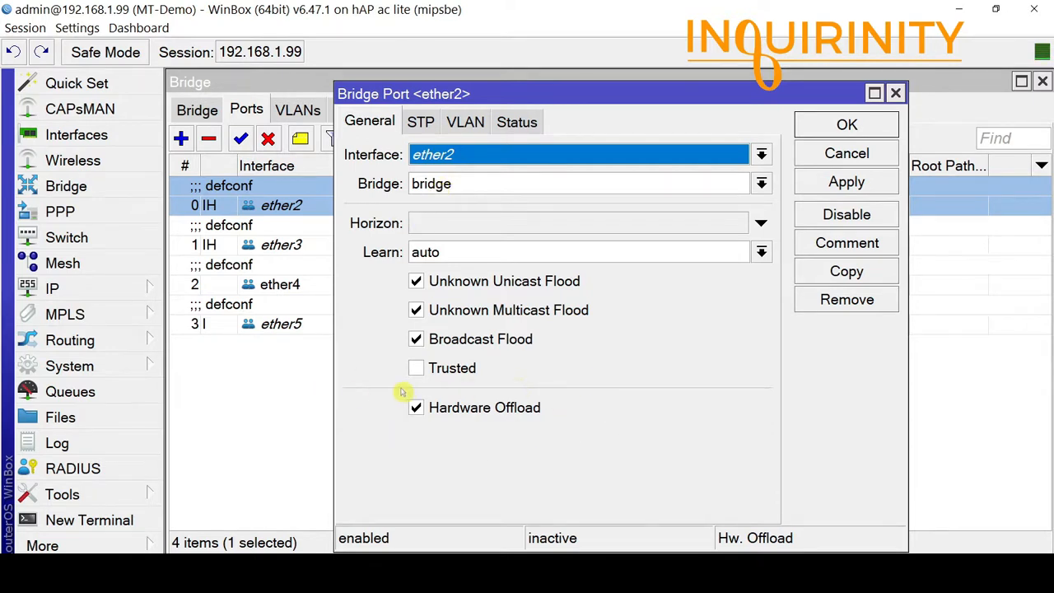
click(844, 153)
double_click(294, 244)
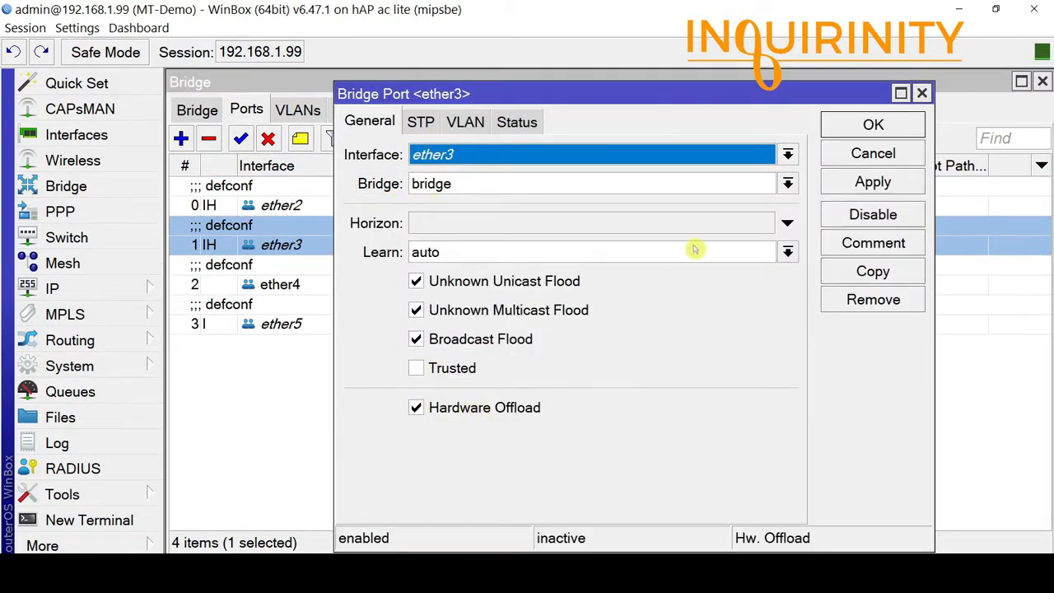
click(844, 154)
double_click(277, 284)
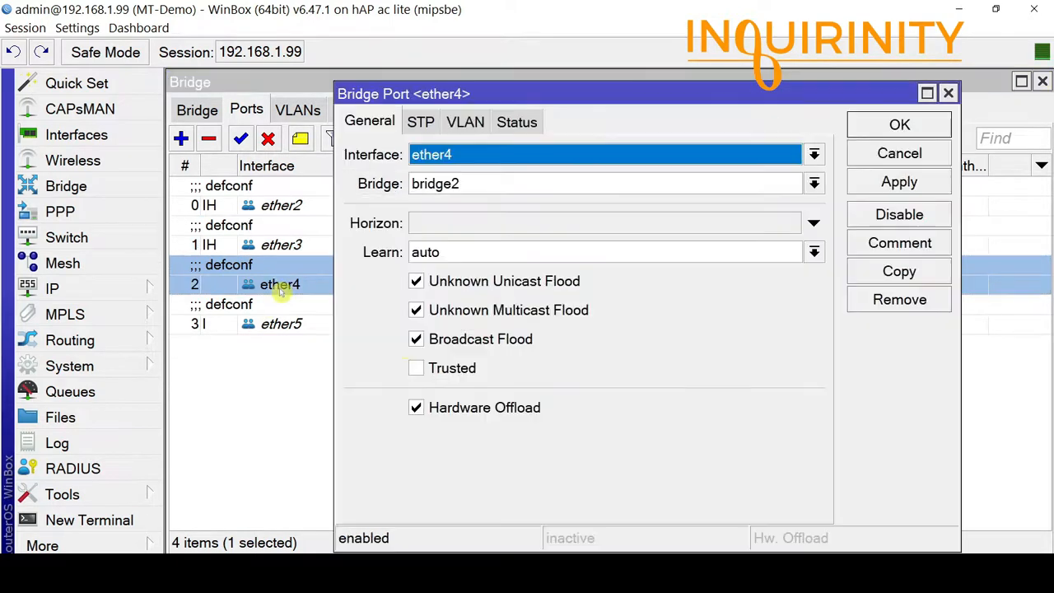
click(863, 158)
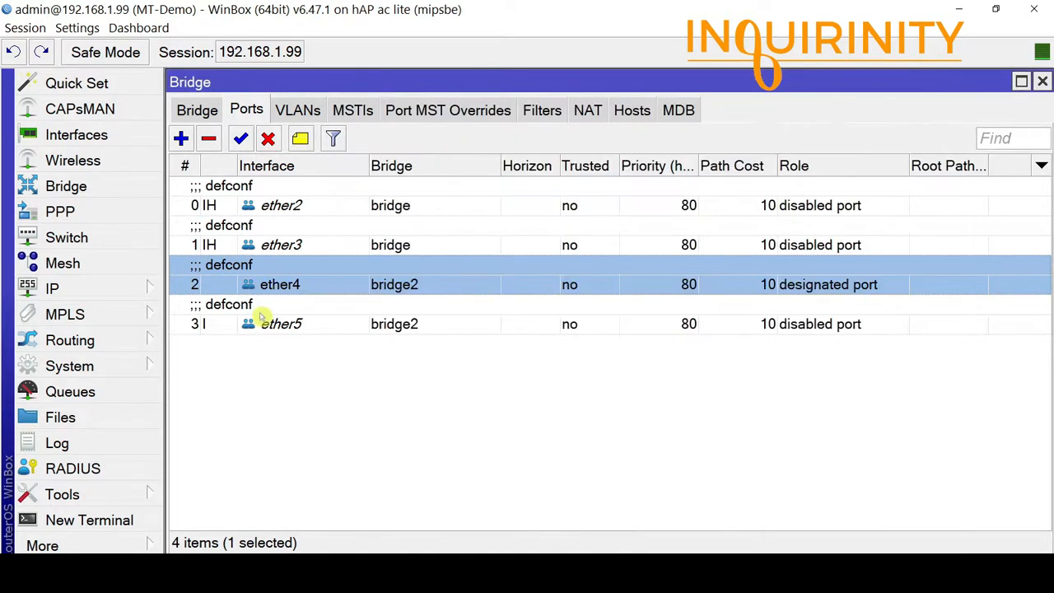
double_click(275, 322)
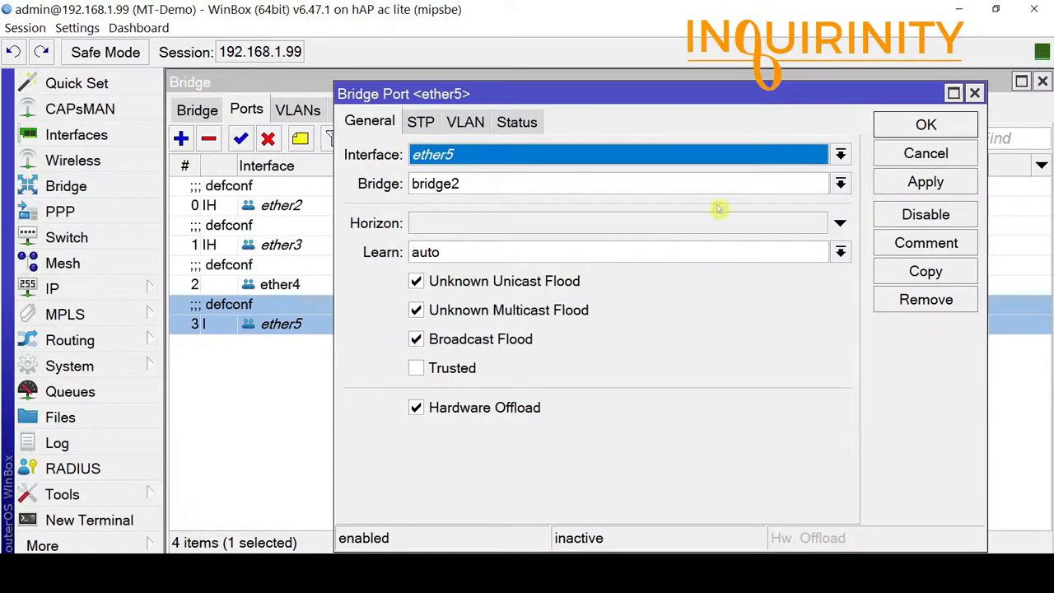
click(930, 154)
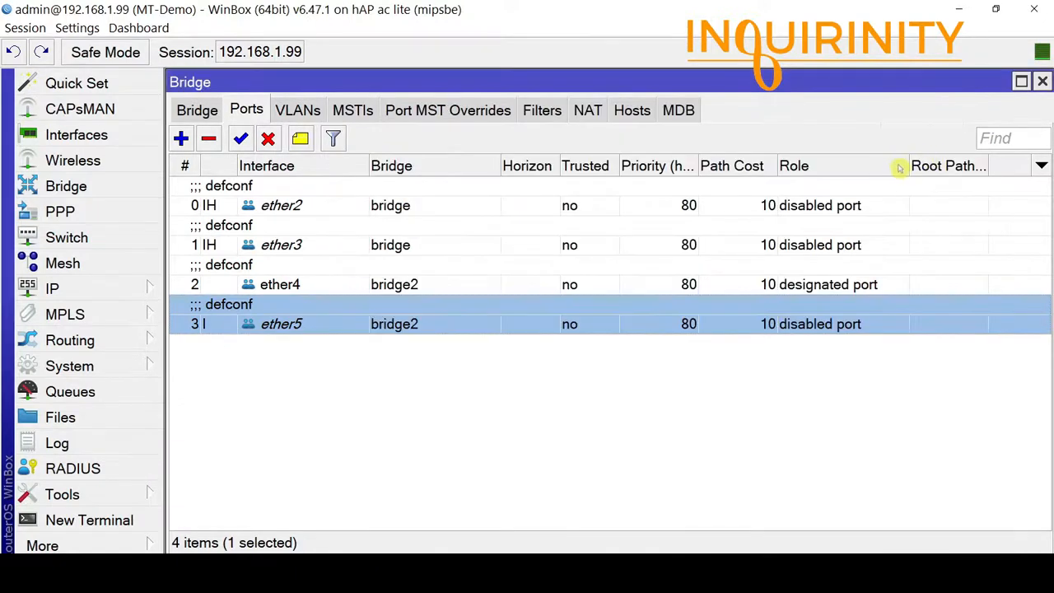
View the switch list with switch1 (Atheros 8227), then the empty queue list.
click(111, 237)
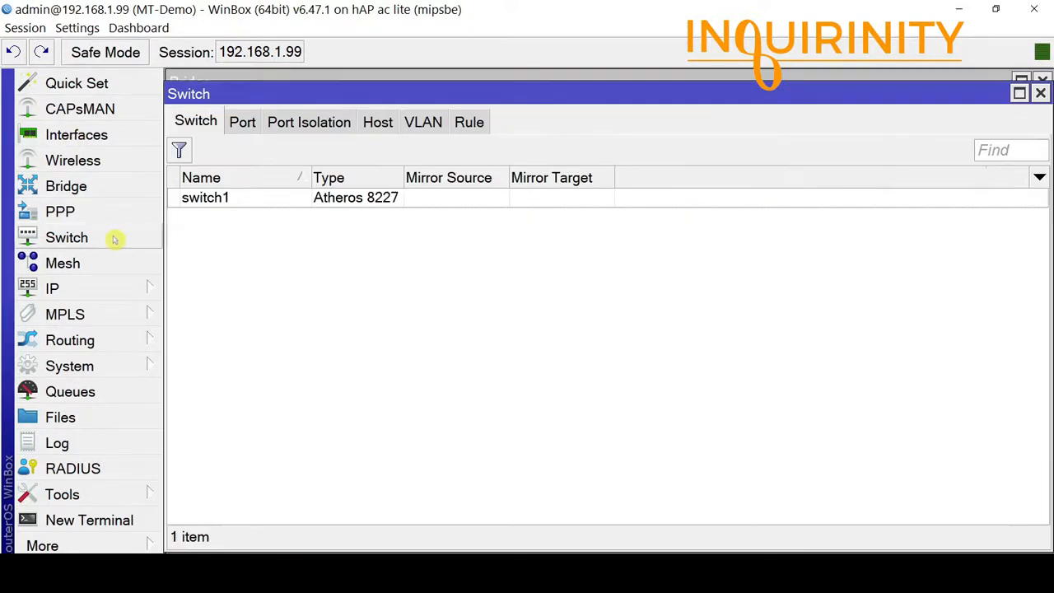
click(344, 201)
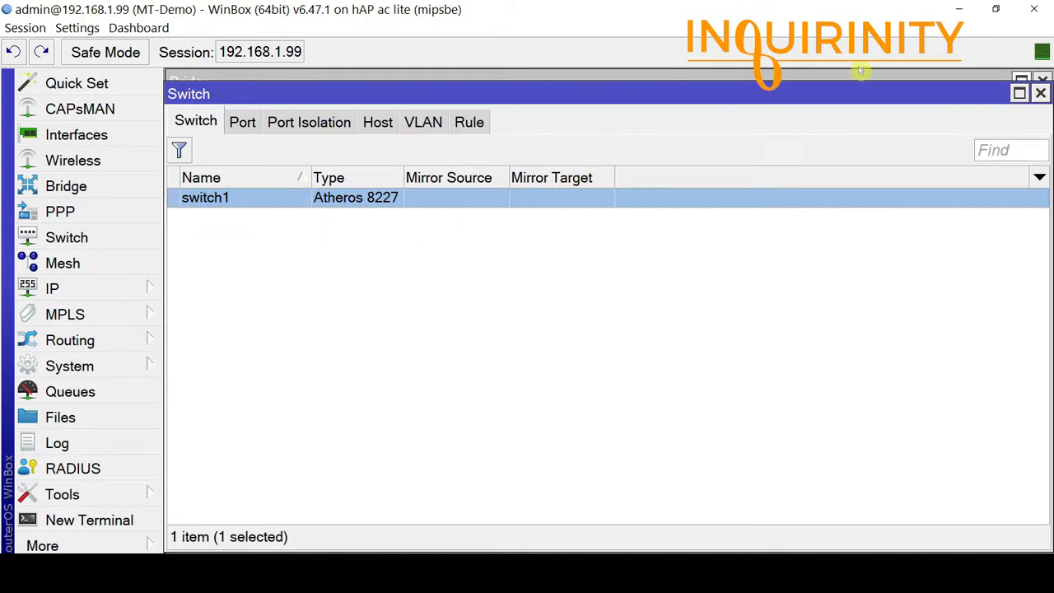
click(94, 385)
Review the hAP ac lite's hardware resources, then close Resources and the queue list.
click(98, 367)
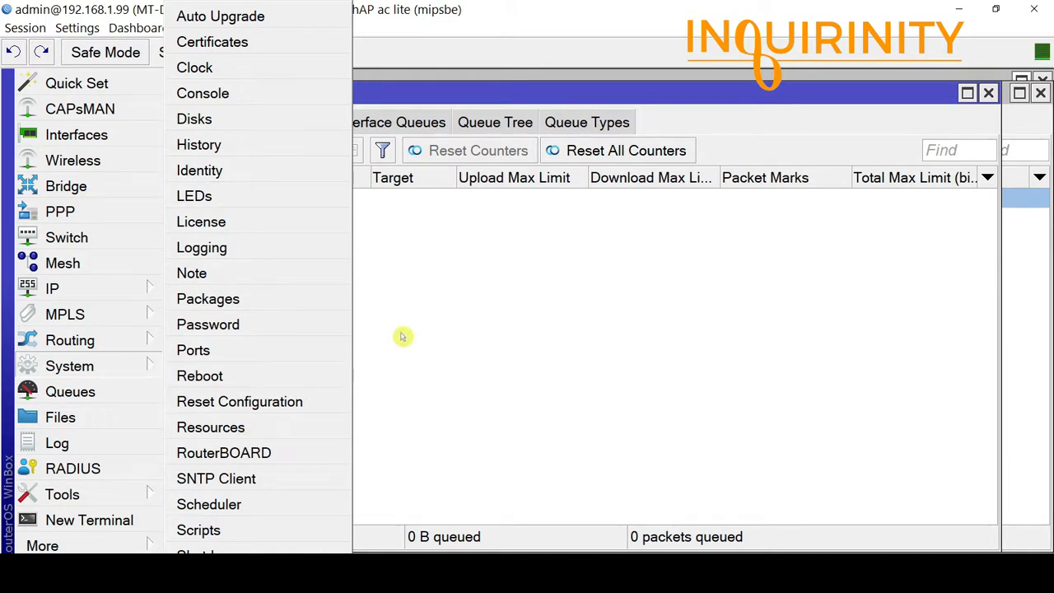
click(236, 431)
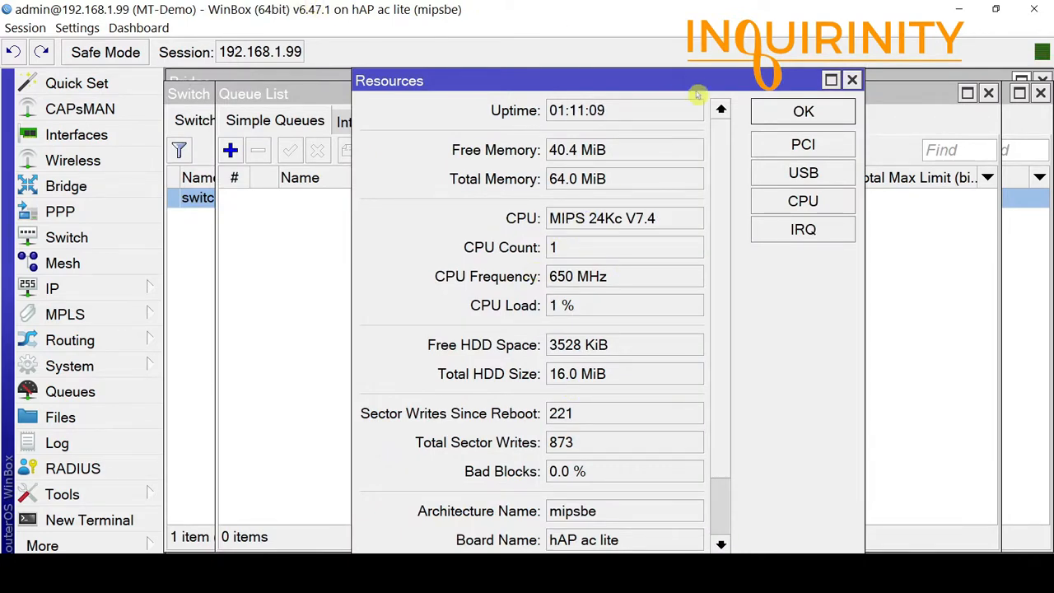
click(852, 80)
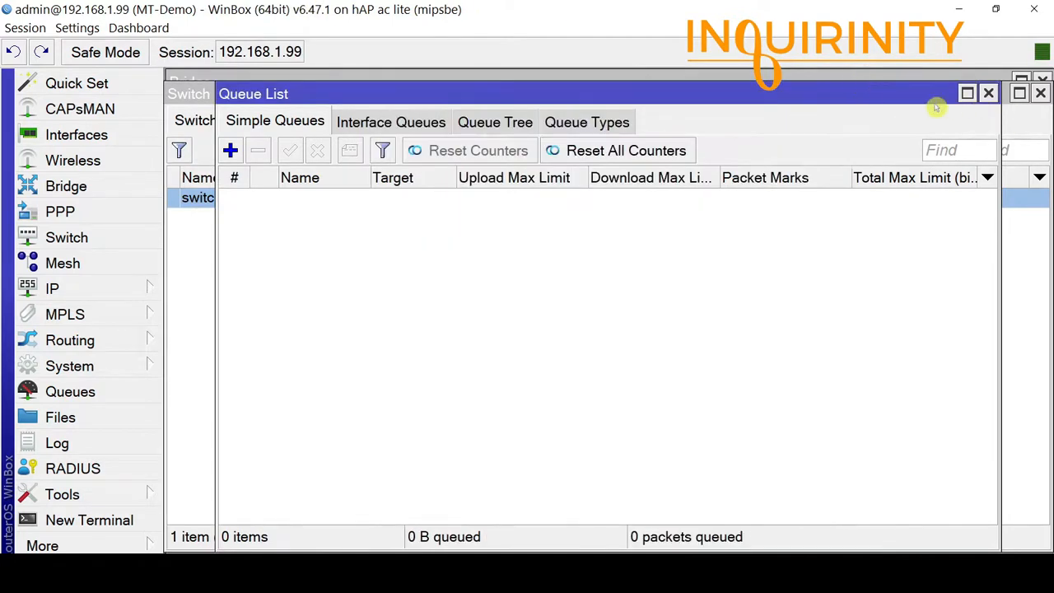
click(987, 93)
click(1040, 93)
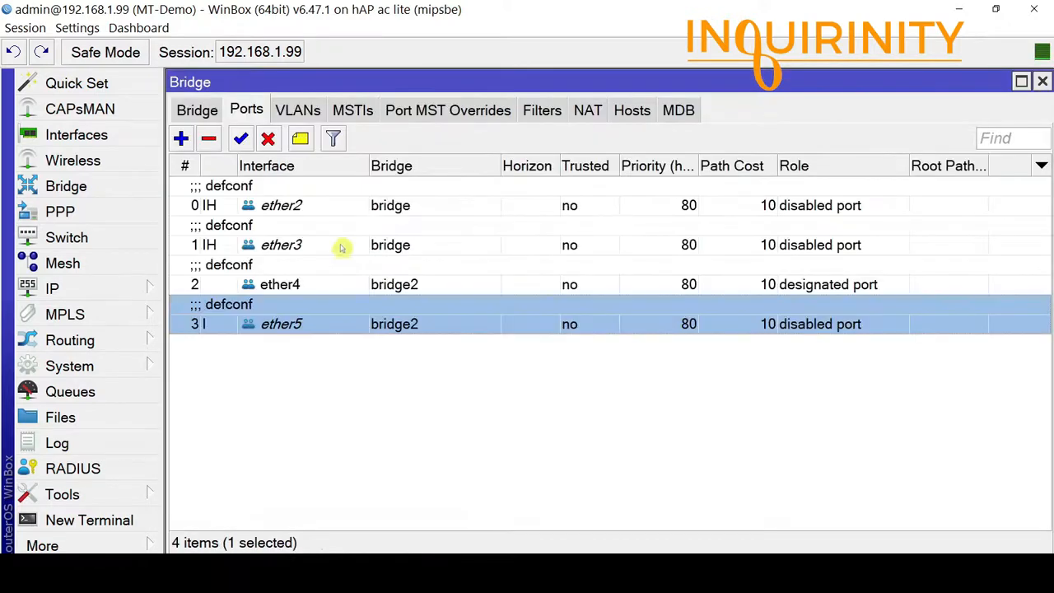
double_click(283, 205)
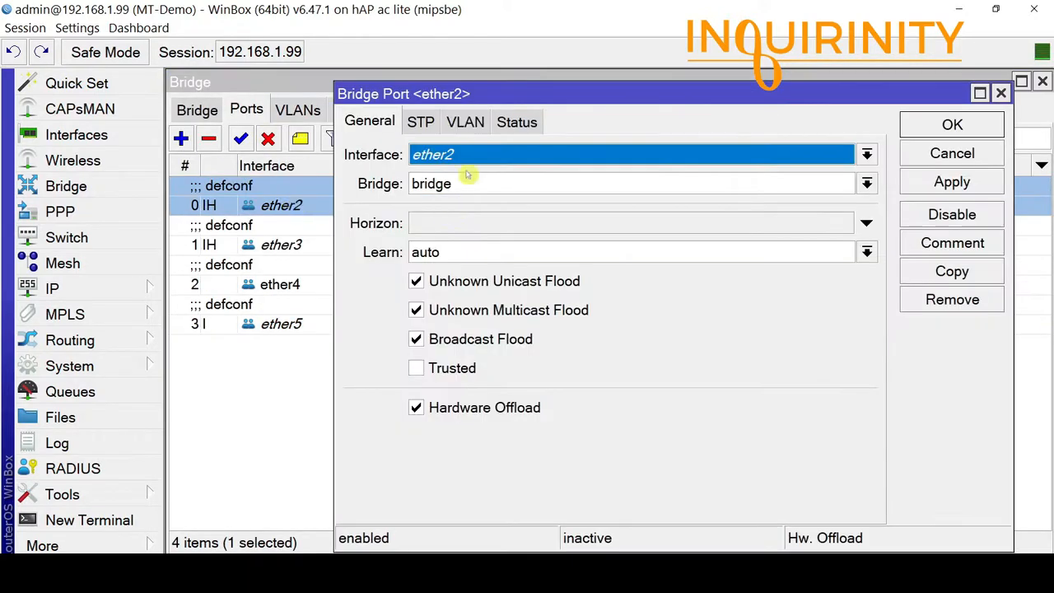
click(928, 156)
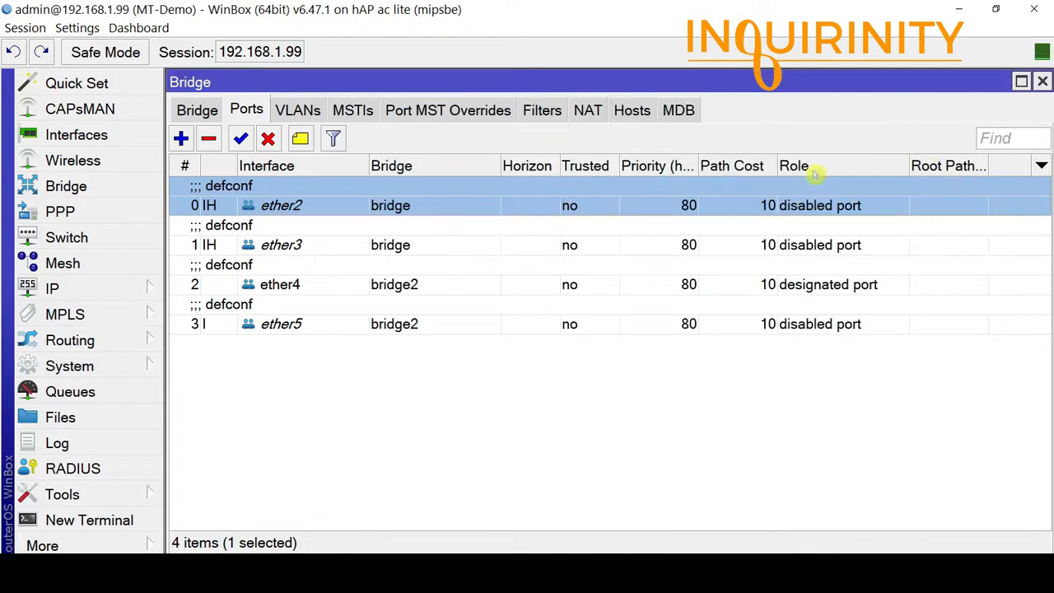
double_click(282, 247)
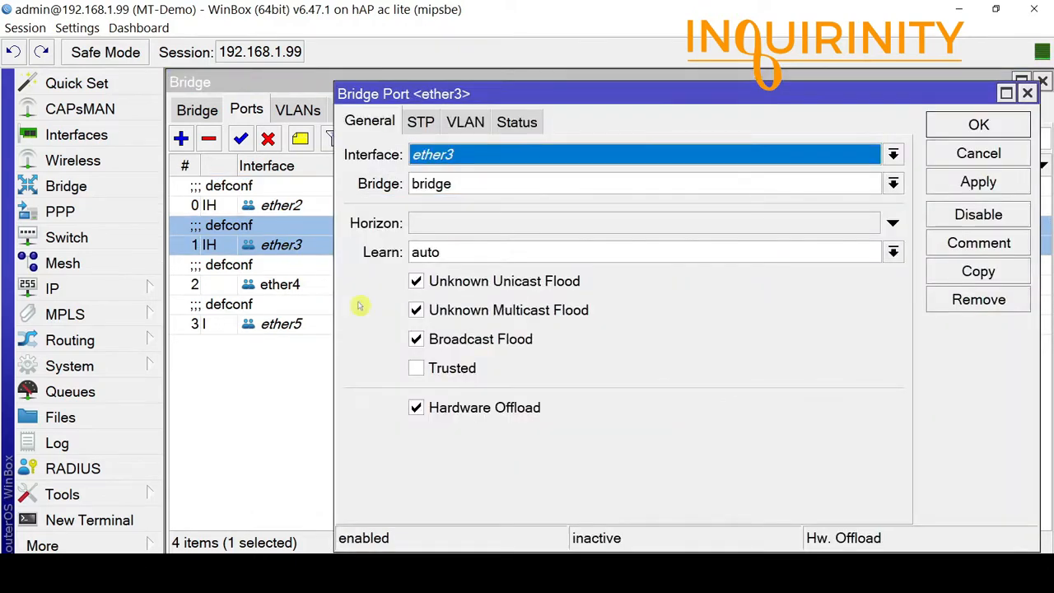
click(948, 158)
double_click(268, 286)
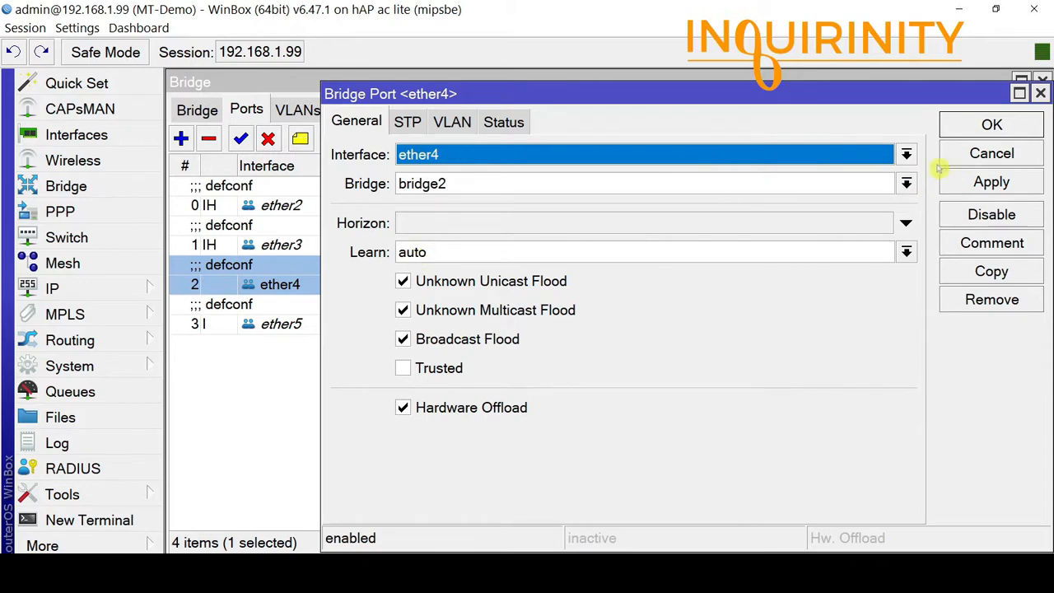
click(984, 124)
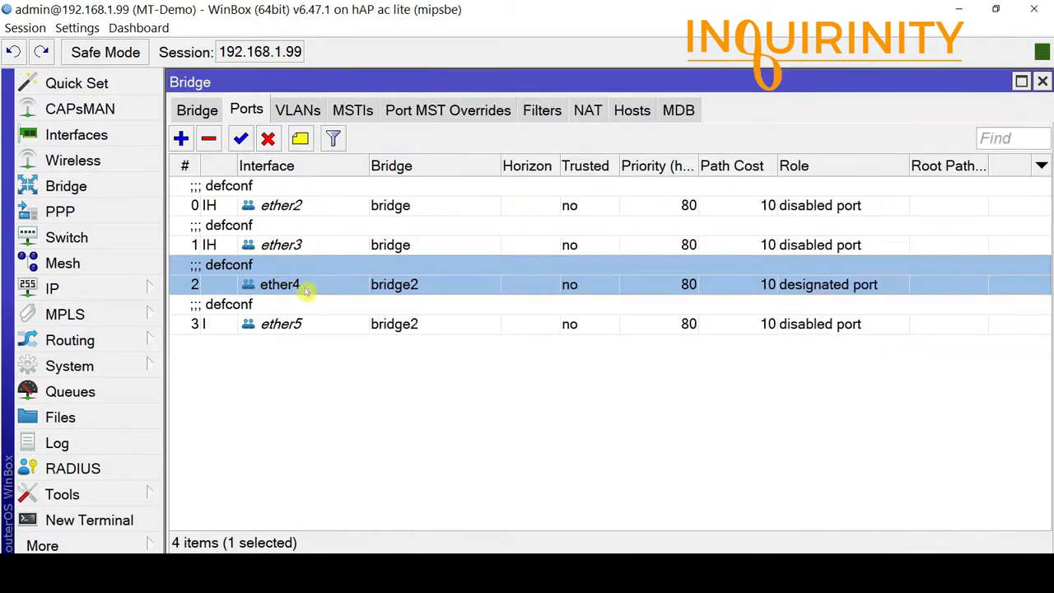
double_click(284, 323)
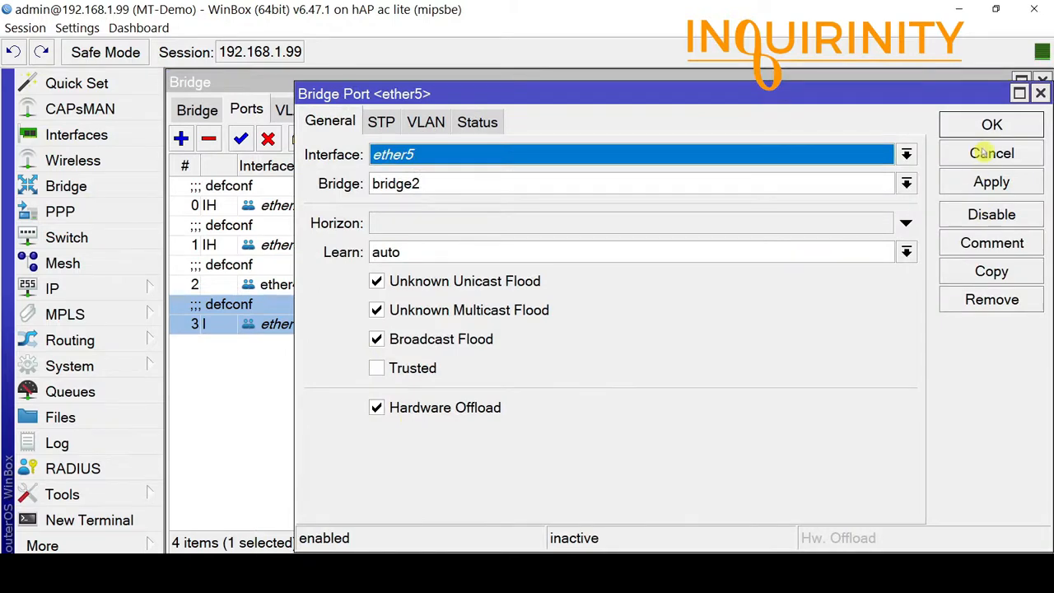
click(984, 153)
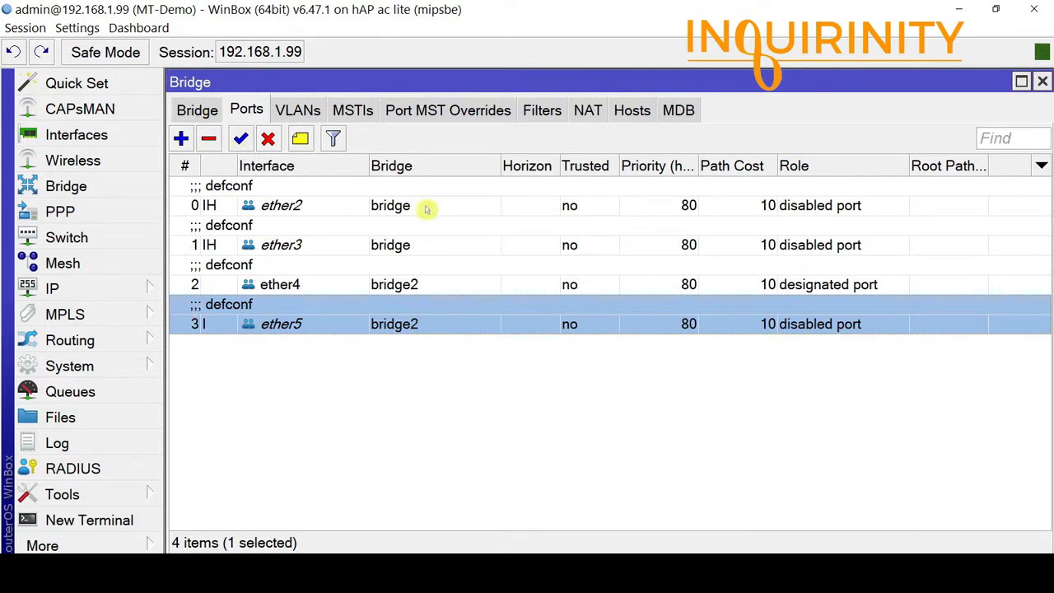
Inspect the ether2, ether3 and ether4 bridge port rows and the I/H flags tooltip.
click(217, 206)
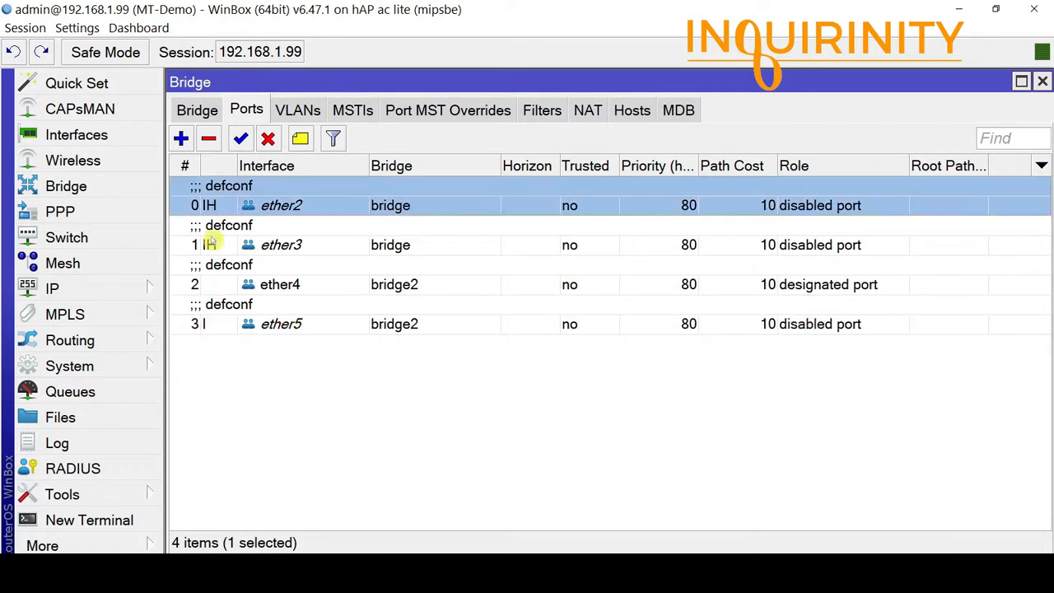
click(210, 241)
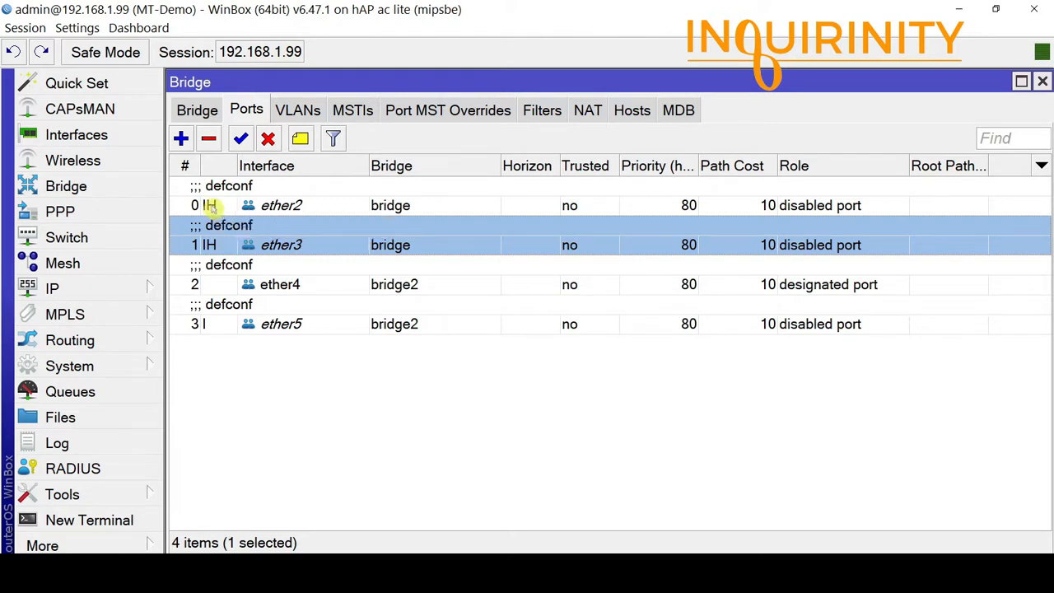
mouse_move(210, 207)
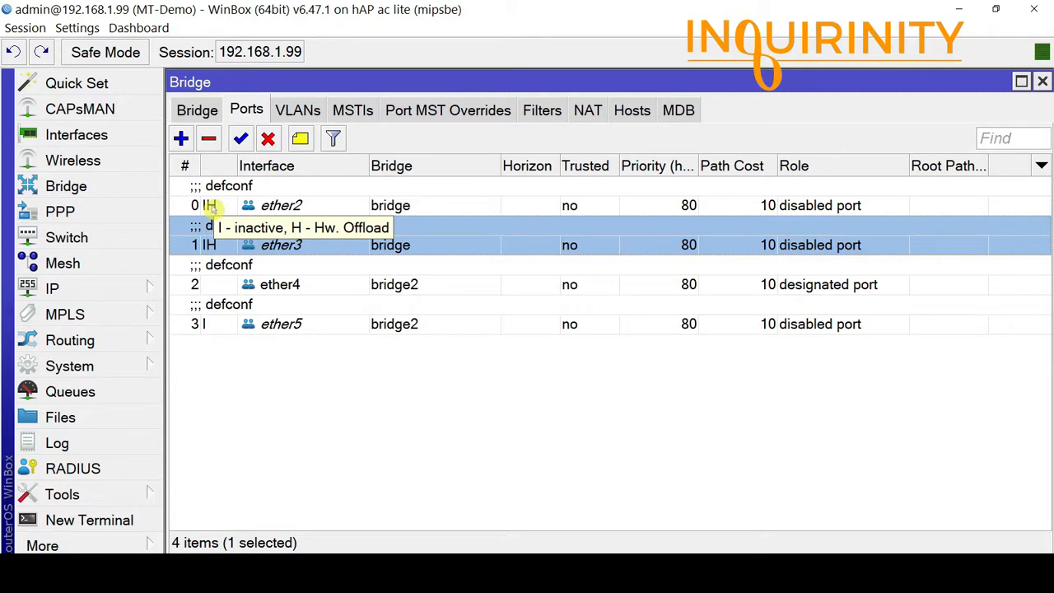
click(221, 284)
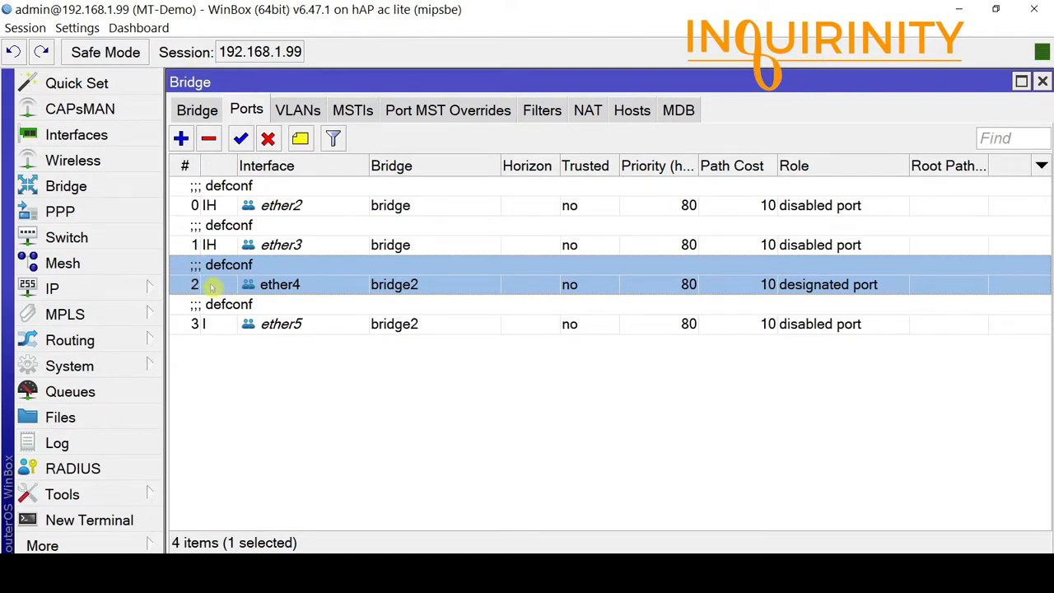
mouse_move(212, 309)
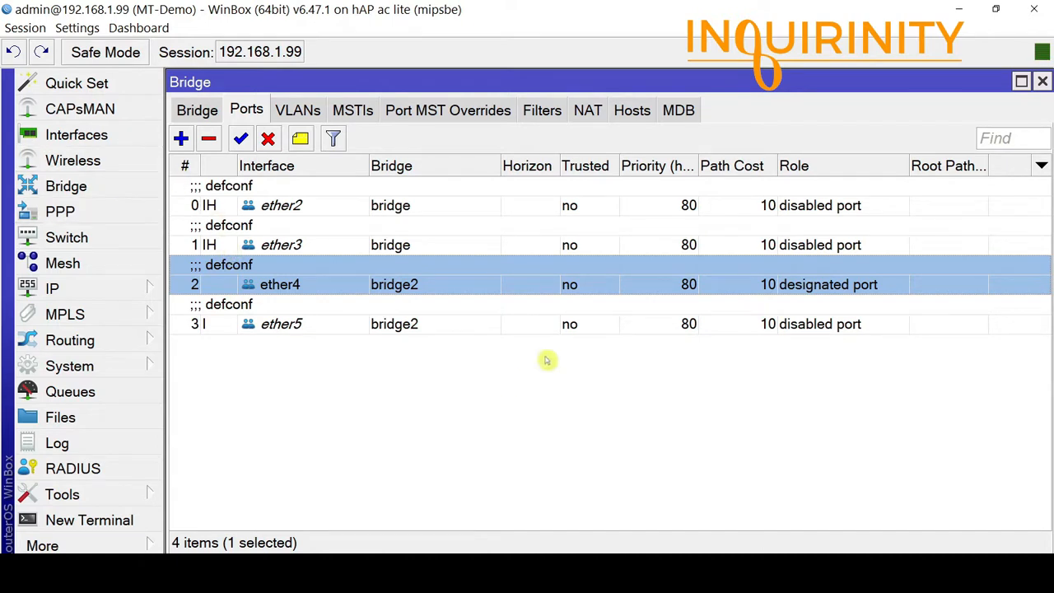
click(222, 206)
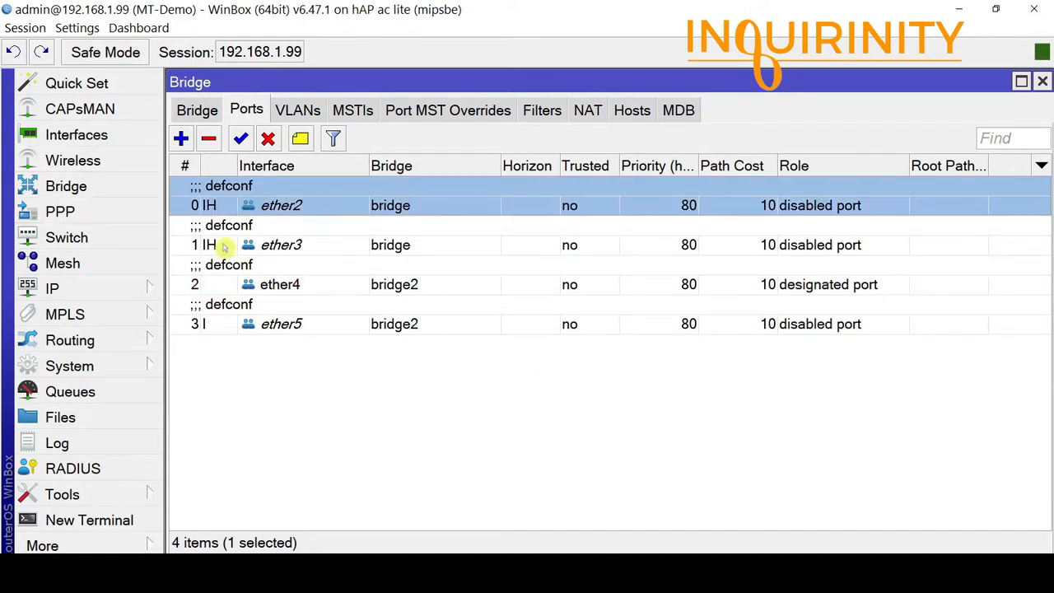
click(222, 246)
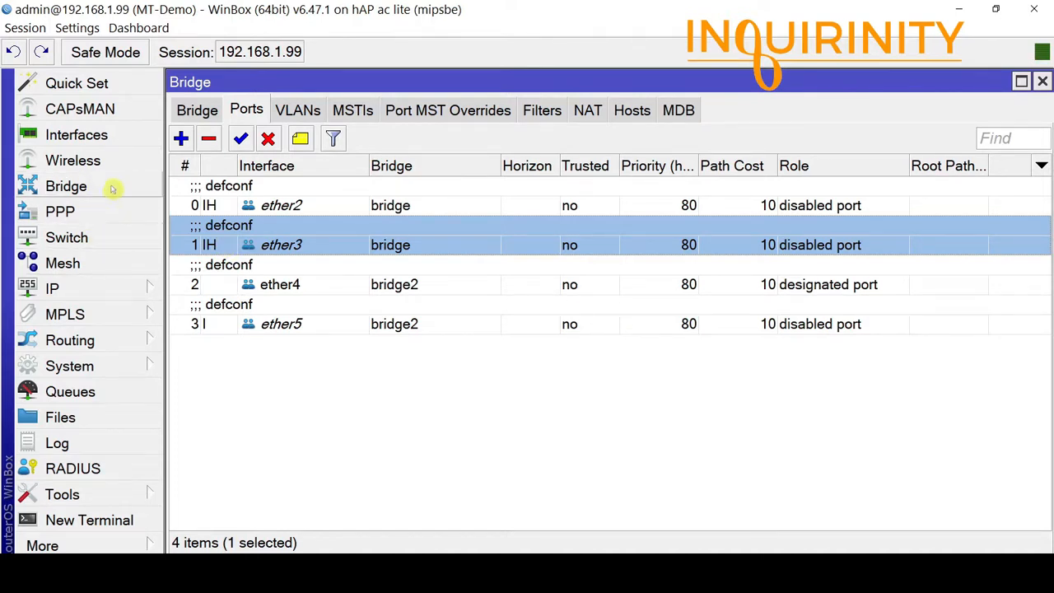
Show the switch list with switch1 selected, move it aside, then close it twice.
click(106, 236)
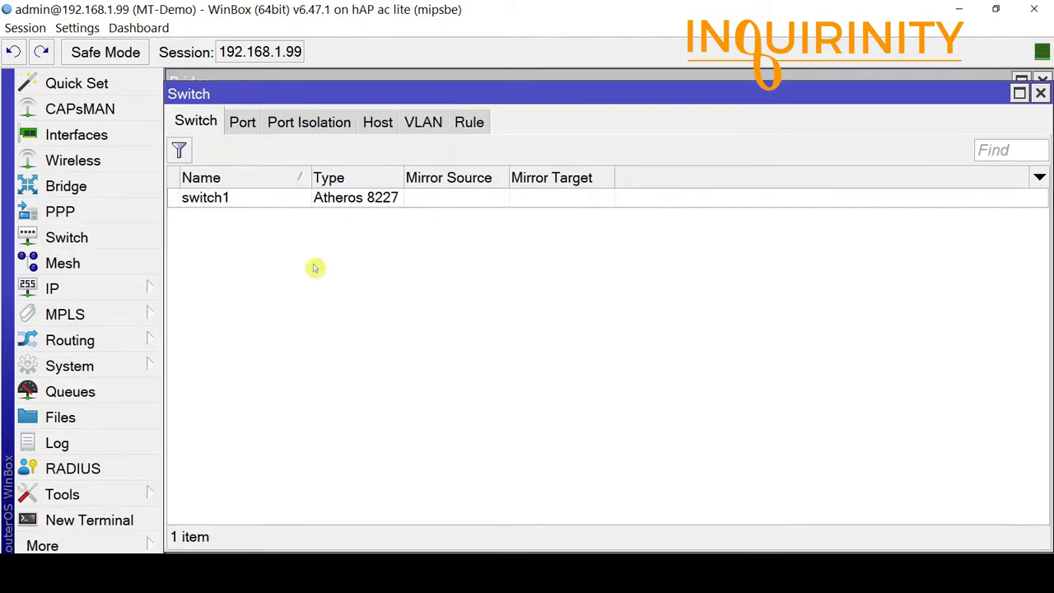
click(356, 201)
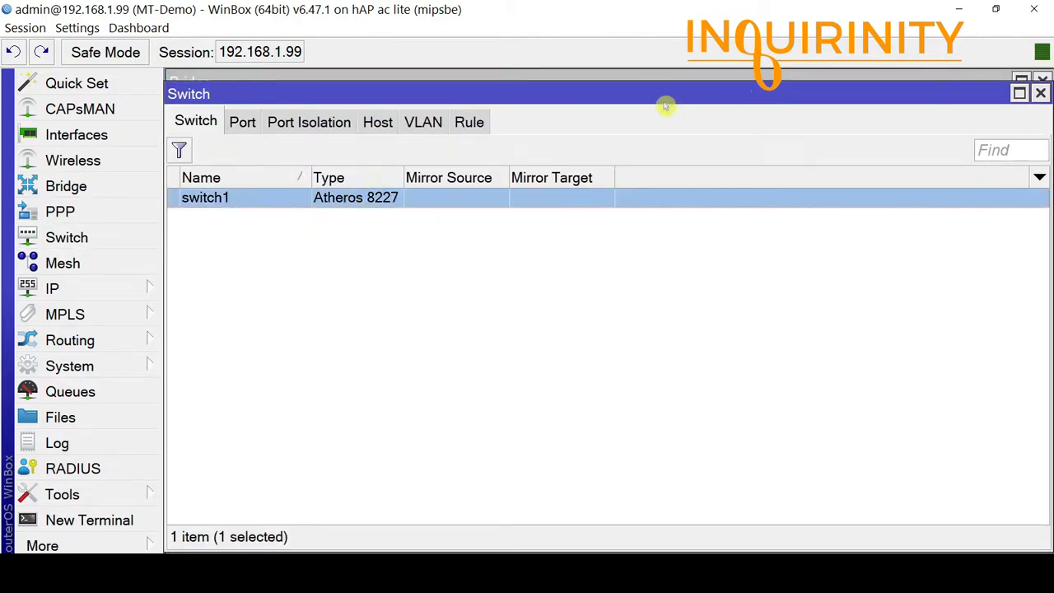
drag(669, 100, 690, 240)
drag(955, 245, 778, 275)
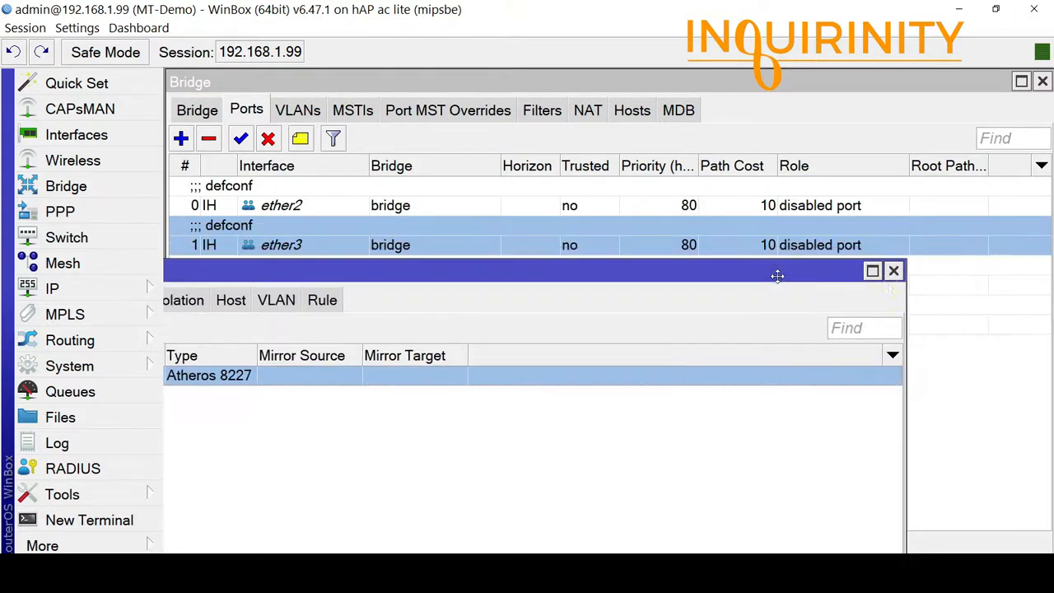
click(893, 271)
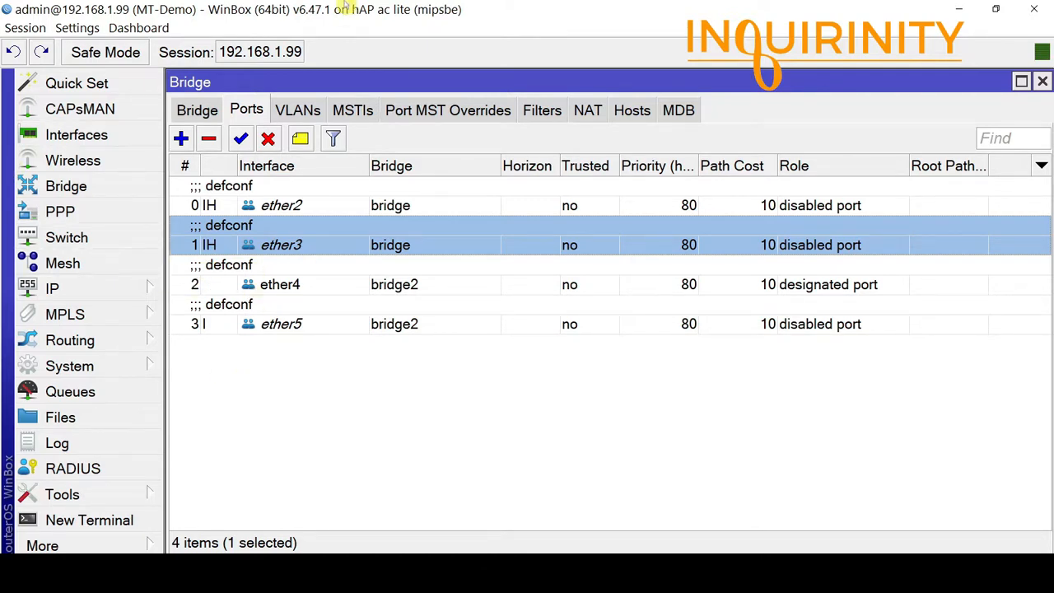
click(115, 238)
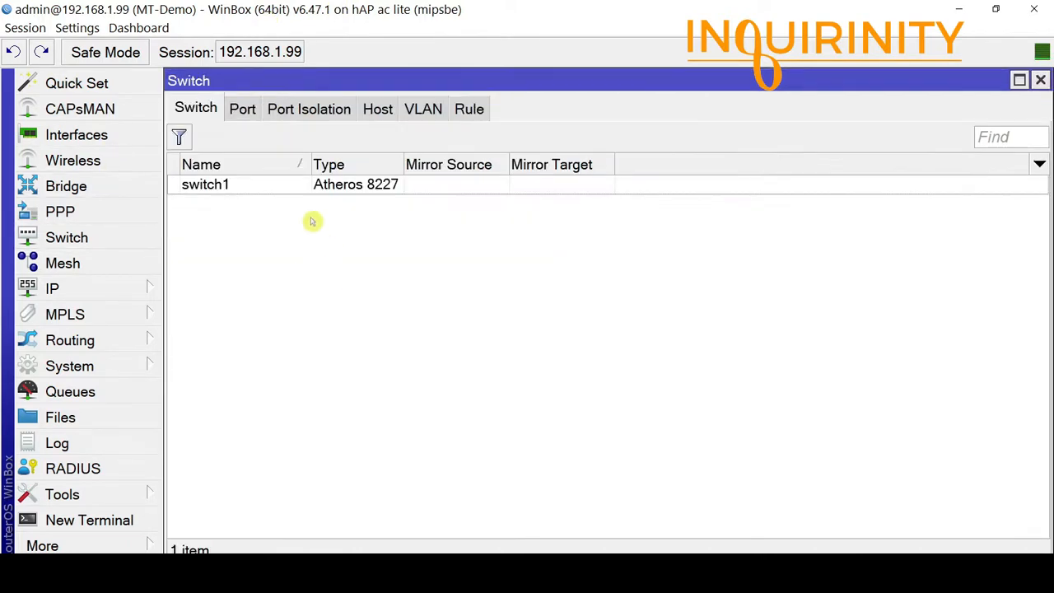
click(328, 188)
click(1041, 80)
Select the ether2 and ether3 port rows on bridge.
click(282, 205)
click(283, 242)
click(282, 207)
click(277, 244)
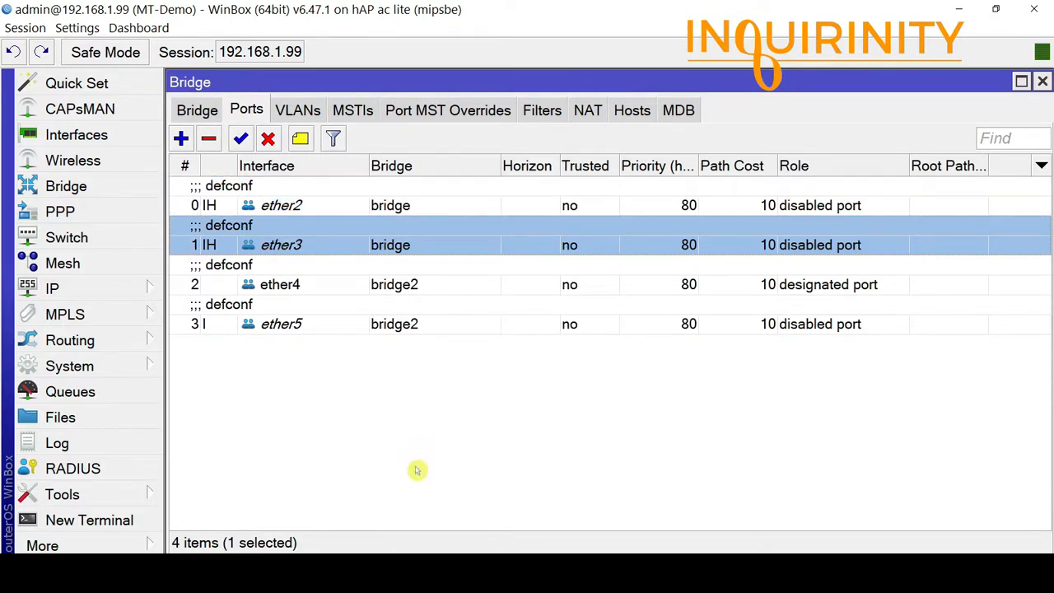
click(210, 209)
click(215, 239)
click(220, 211)
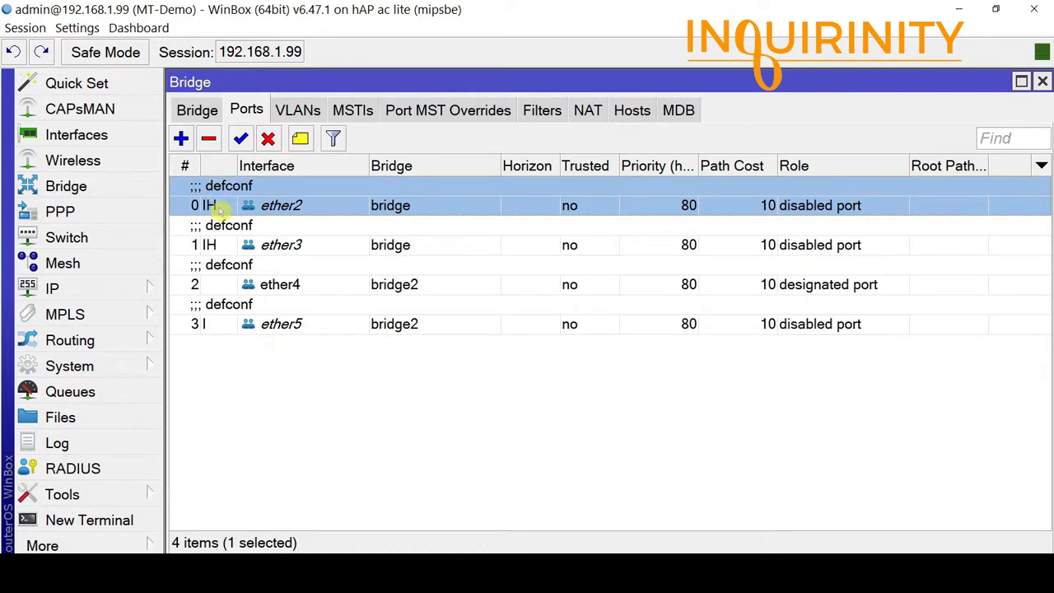
mouse_move(221, 210)
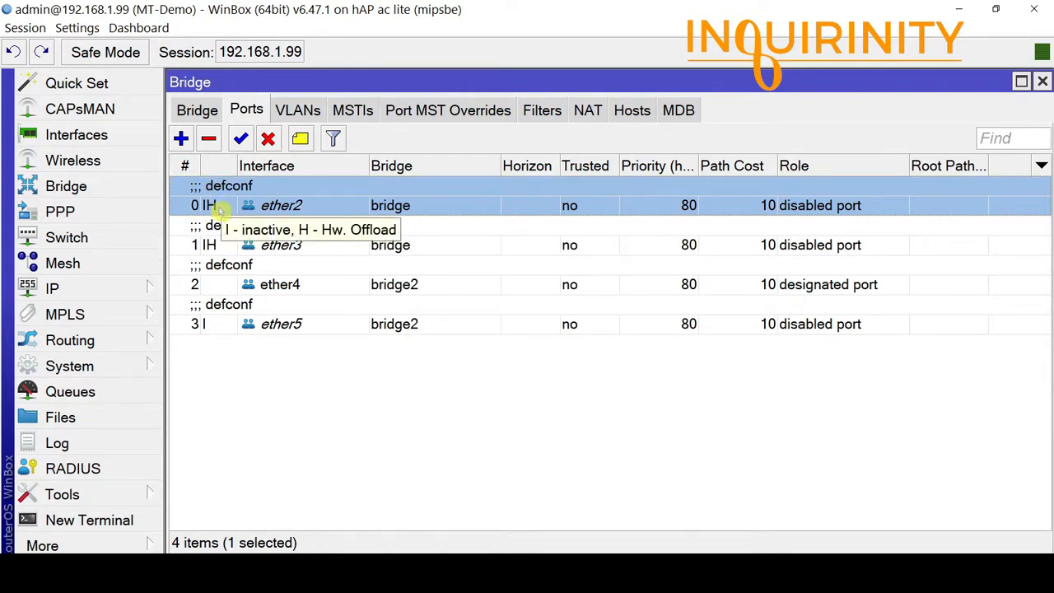
click(303, 293)
click(306, 325)
click(309, 290)
click(306, 322)
click(303, 287)
click(290, 326)
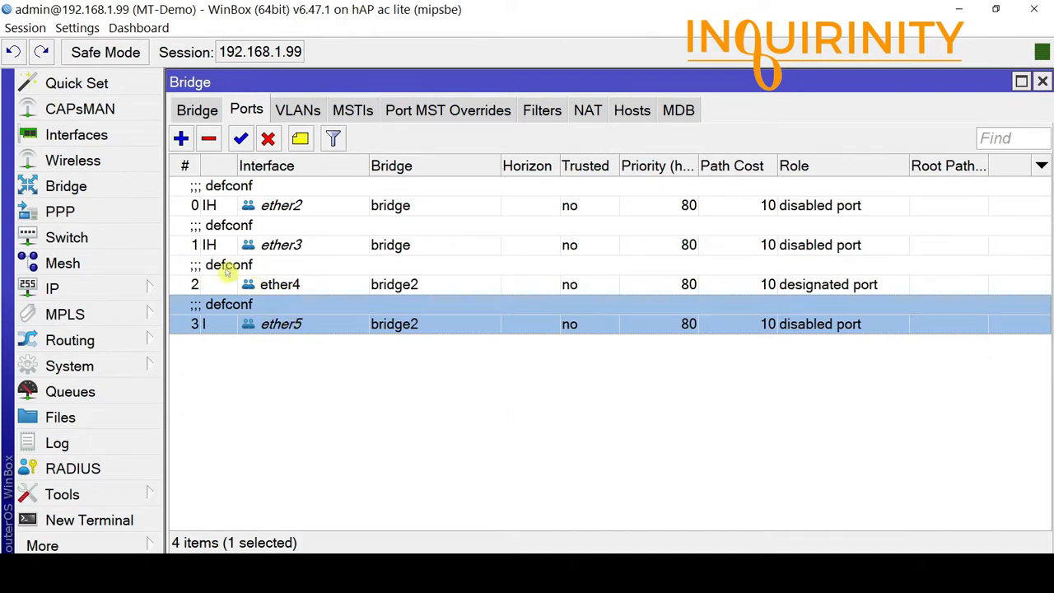
click(247, 247)
click(290, 208)
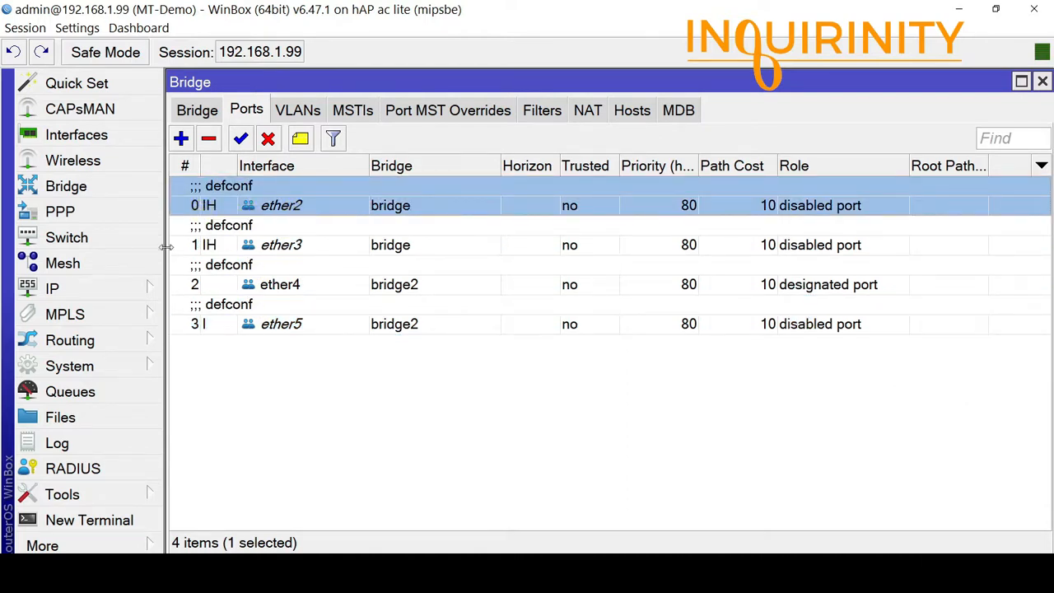
click(91, 369)
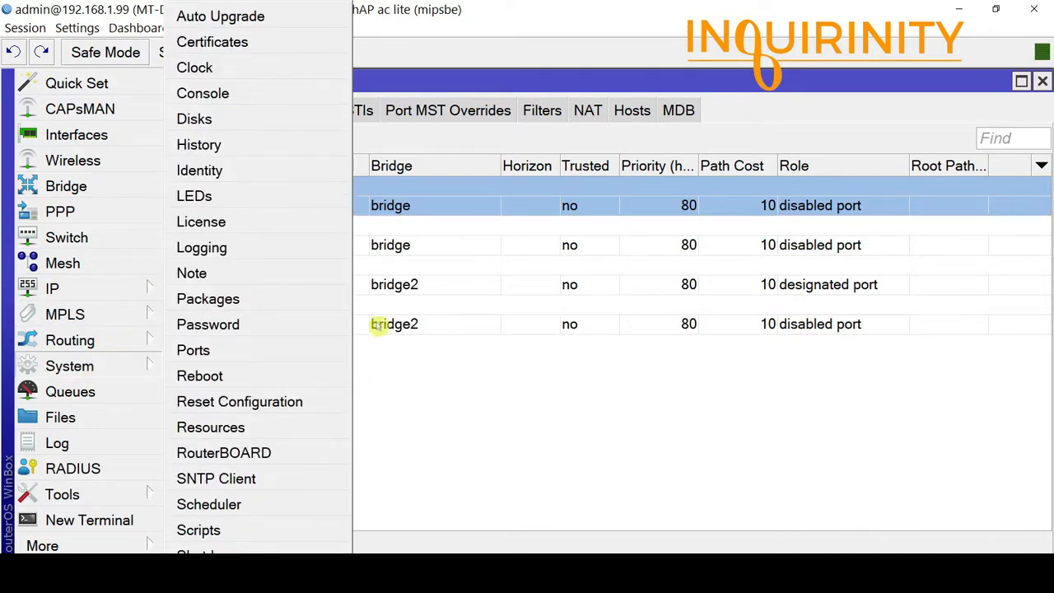
click(486, 431)
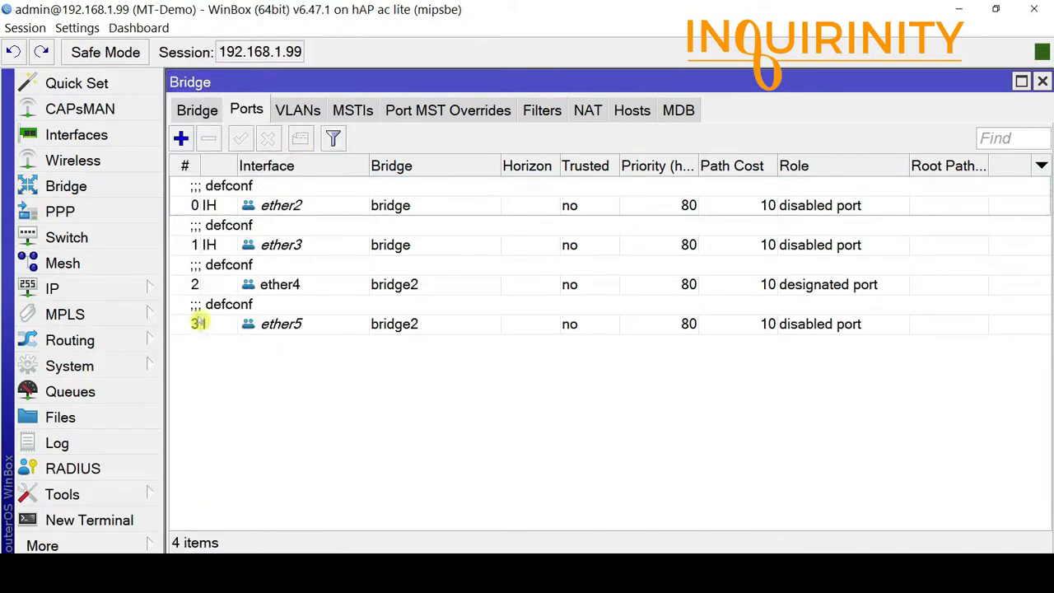
click(375, 296)
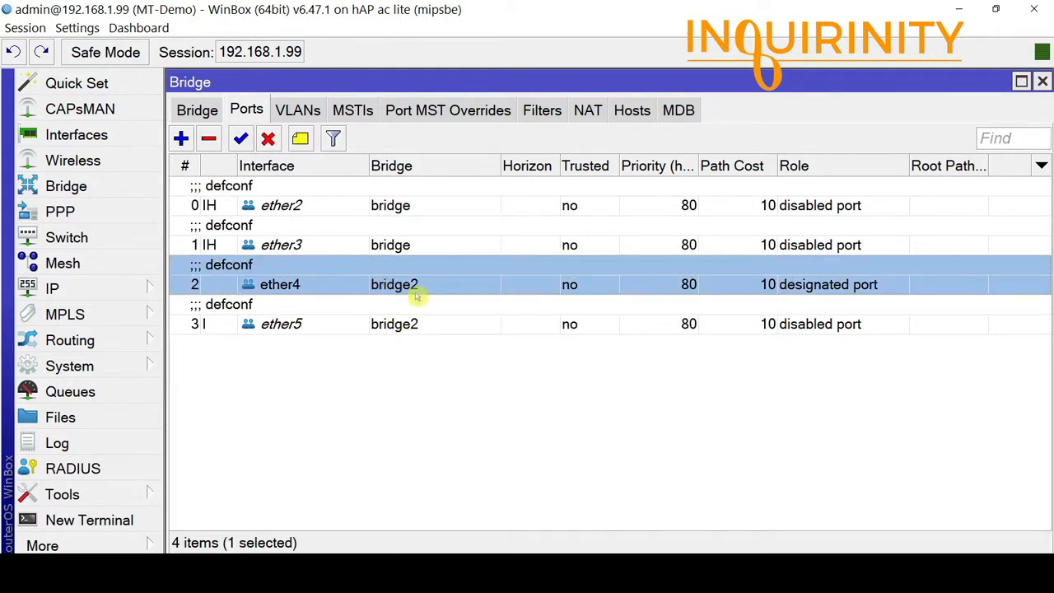